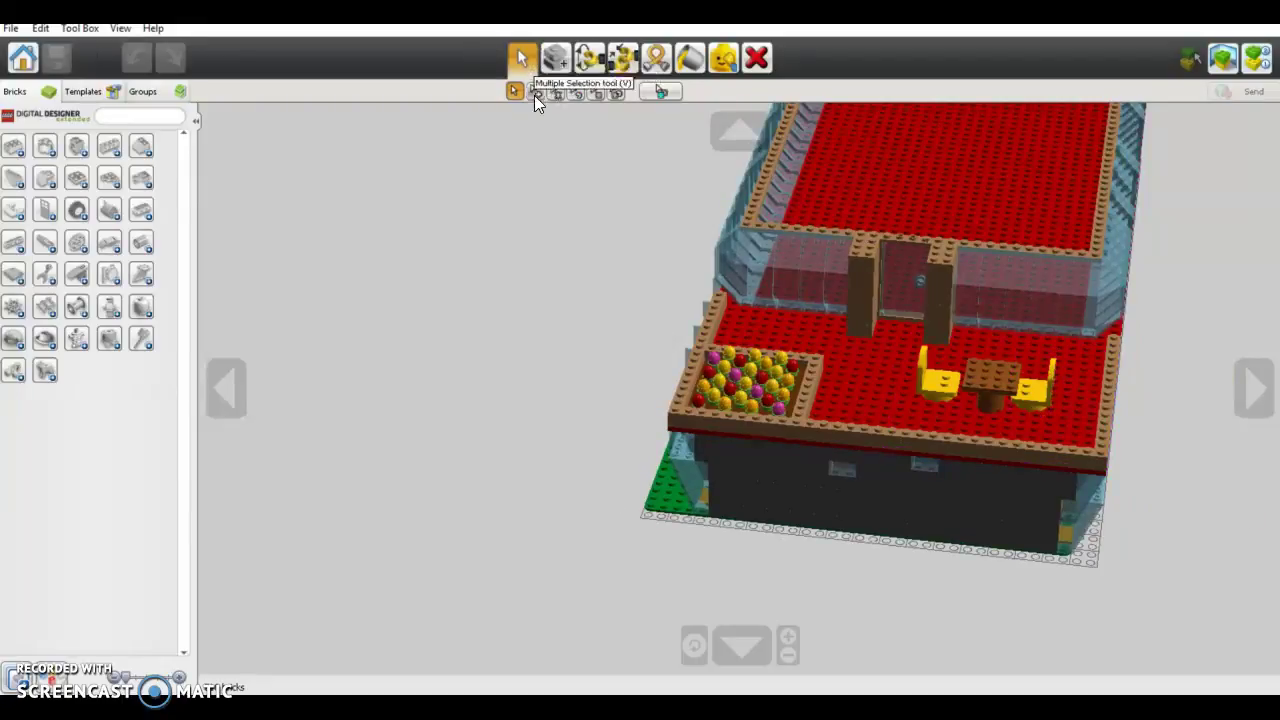
Move the yellow chair farther from the flower bed slightly away from the table, still facing the opposite chair.
click(534, 92)
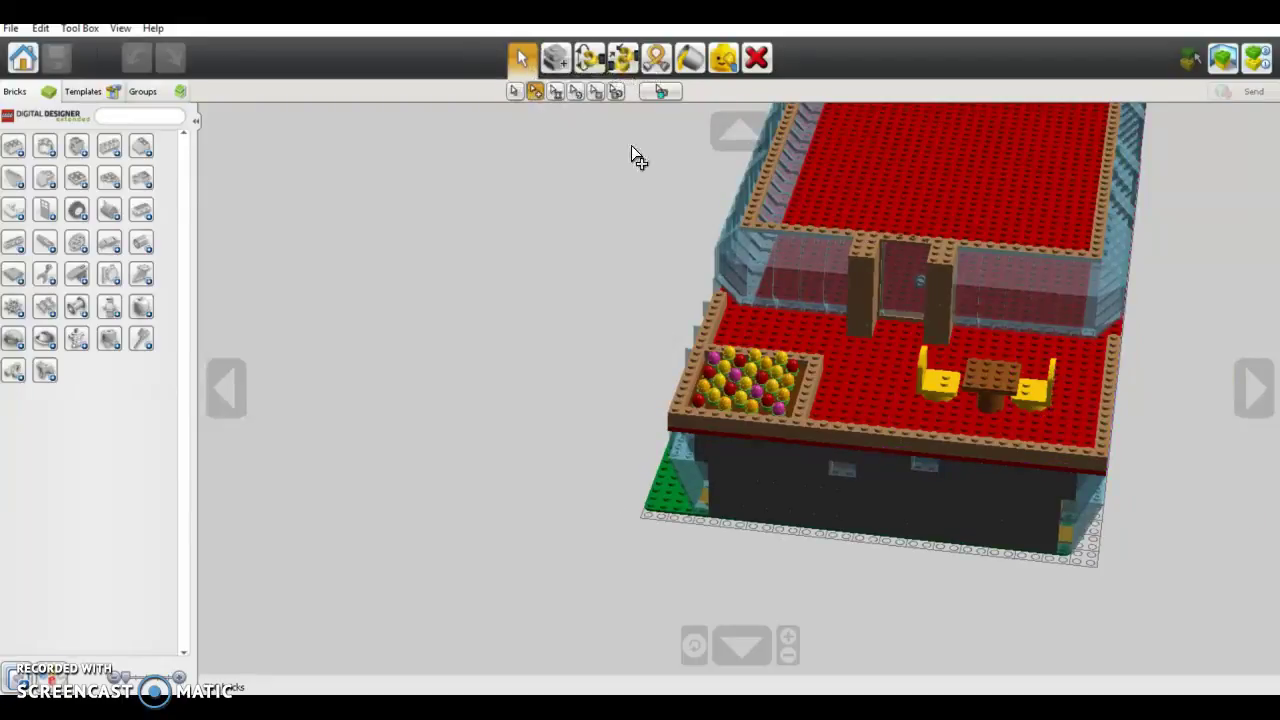
click(1033, 405)
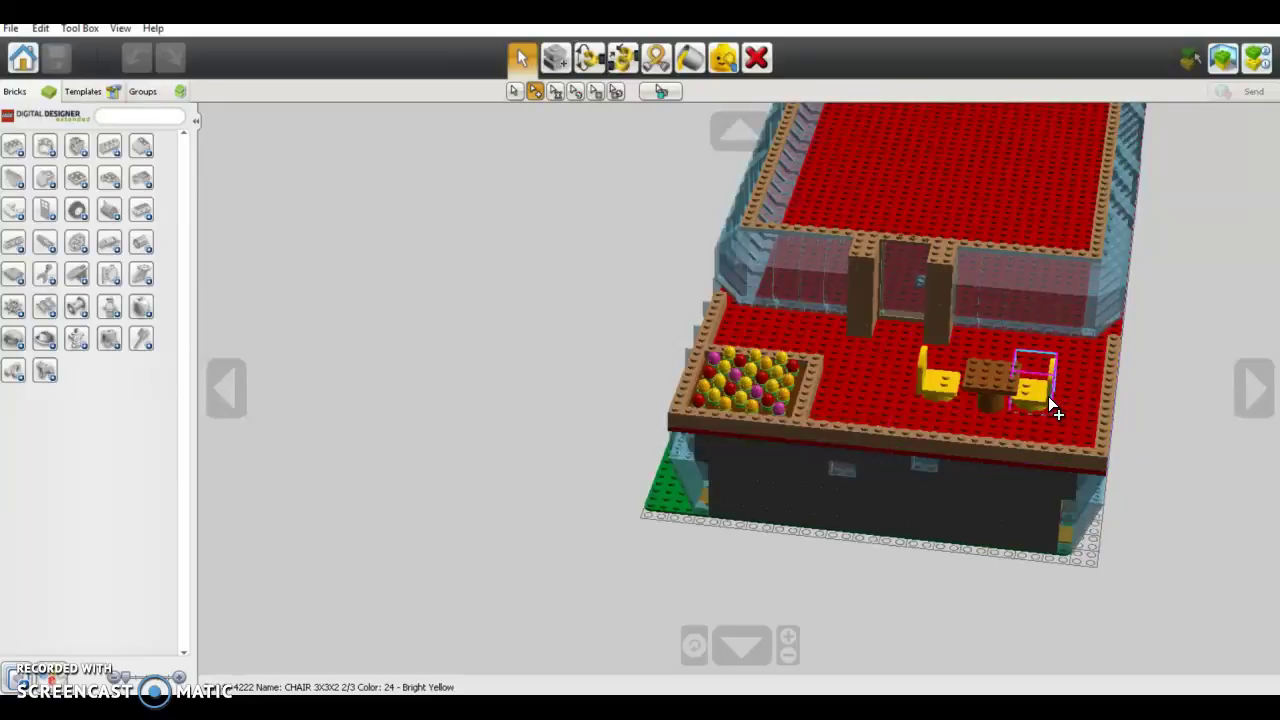
drag(1036, 400, 1051, 416)
key(Delete)
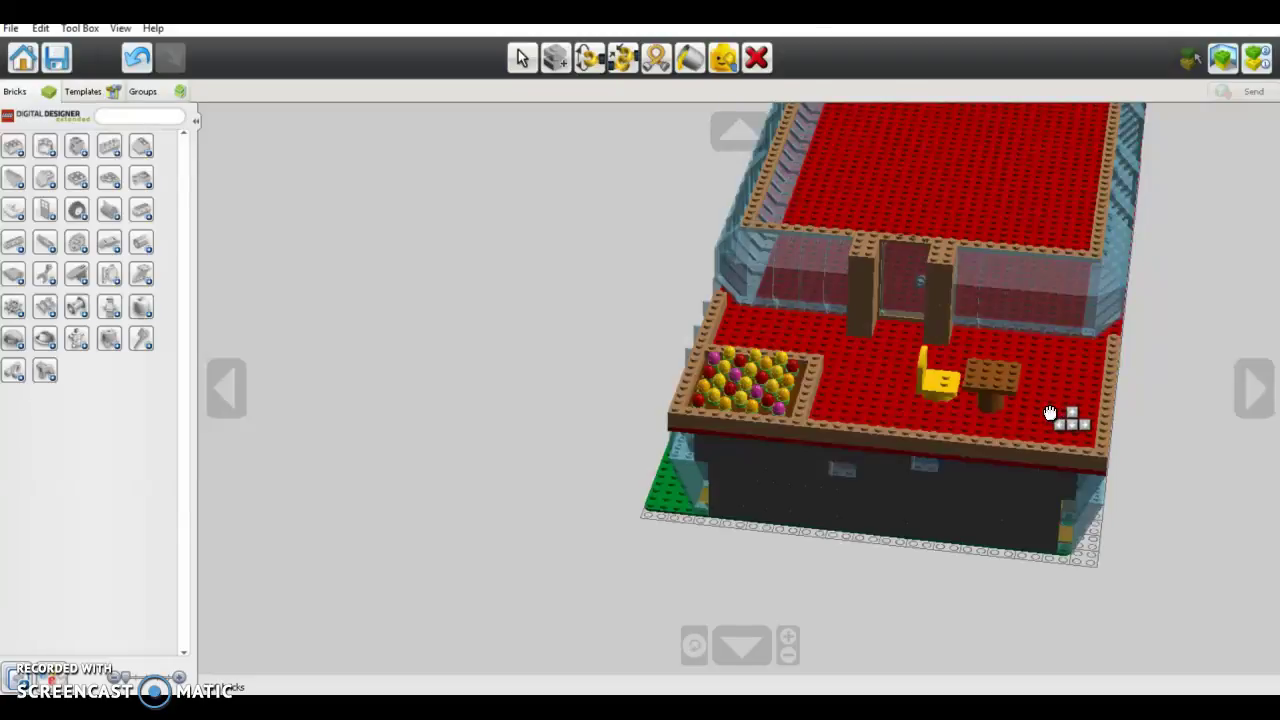
key(ctrl+z)
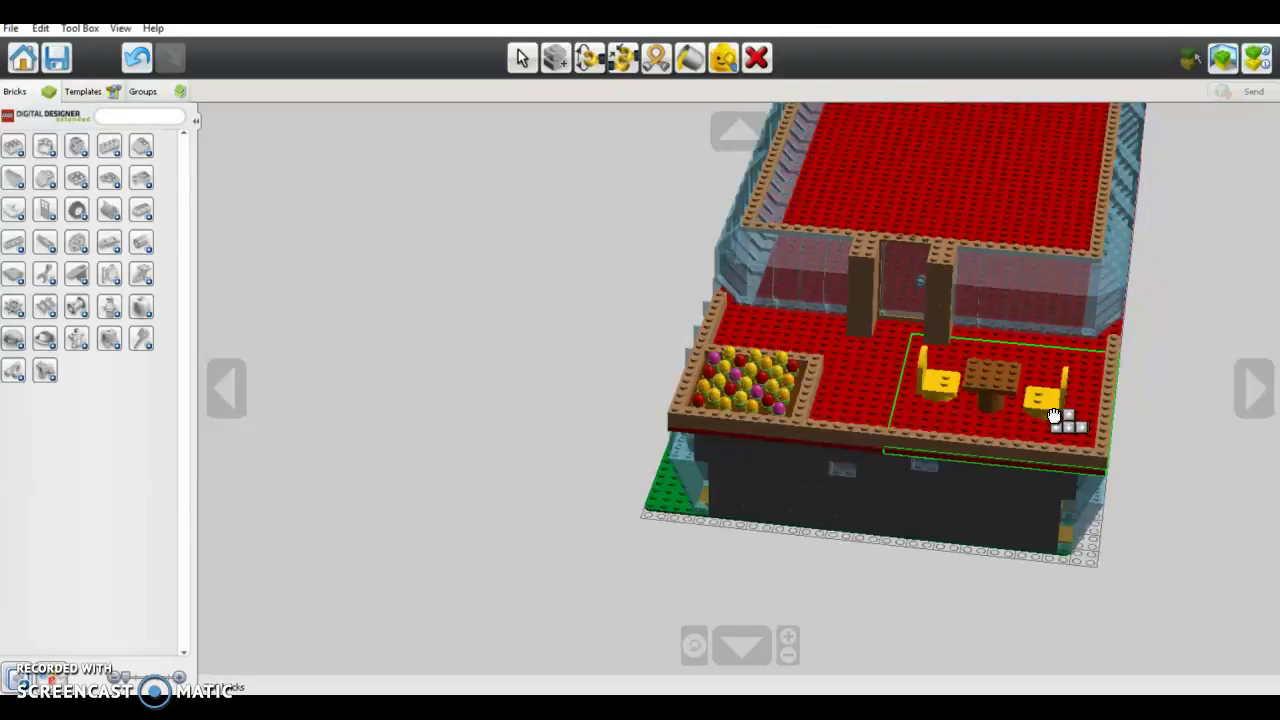
key(Delete)
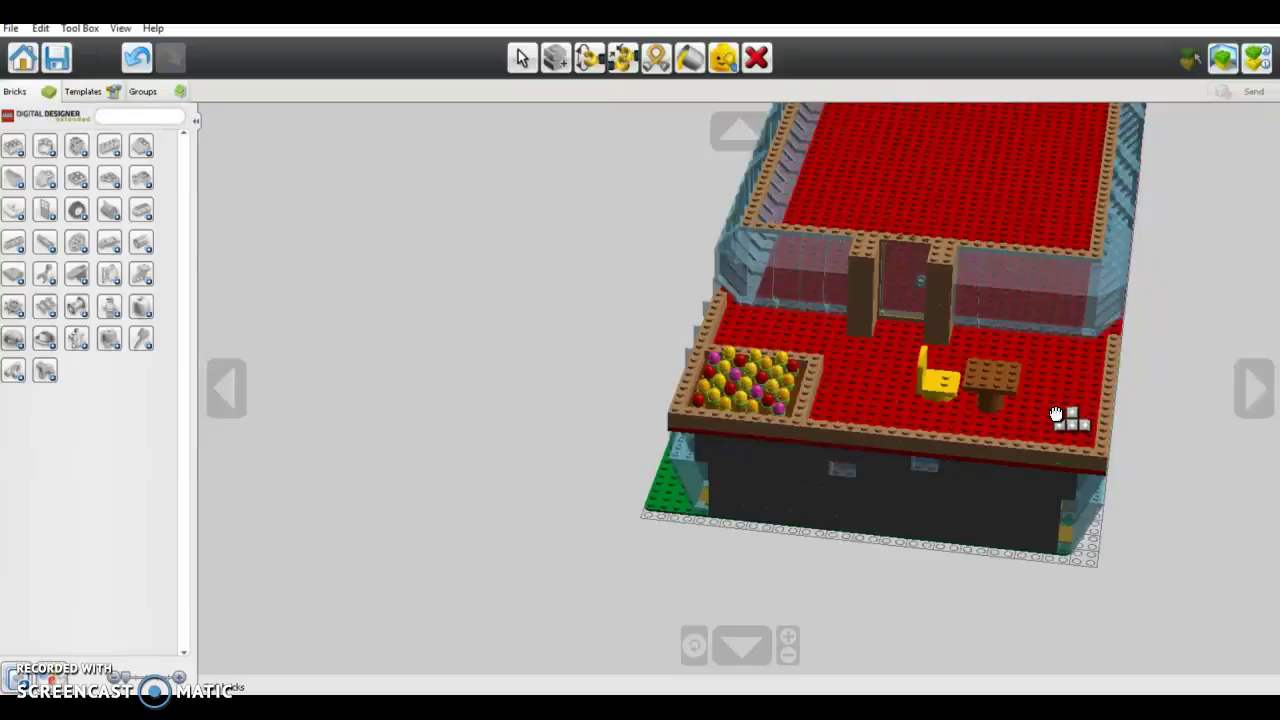
click(1049, 407)
right_drag(1033, 420, 793, 643)
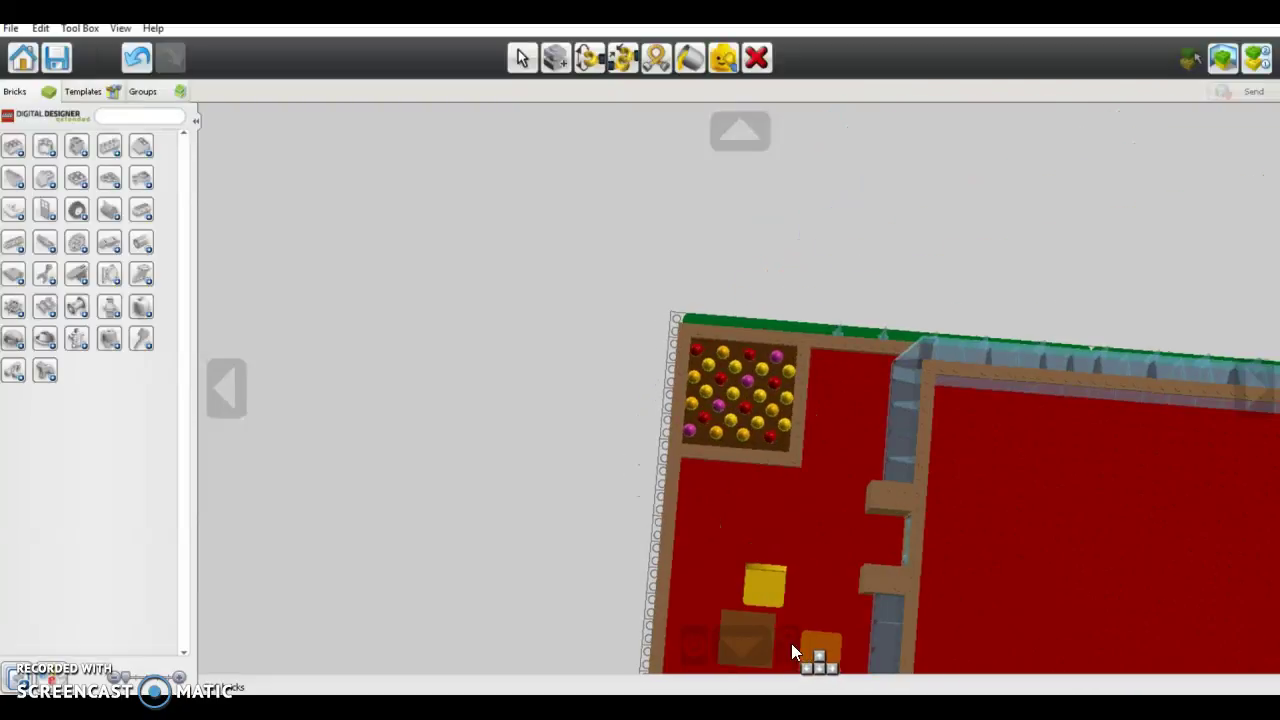
click(755, 640)
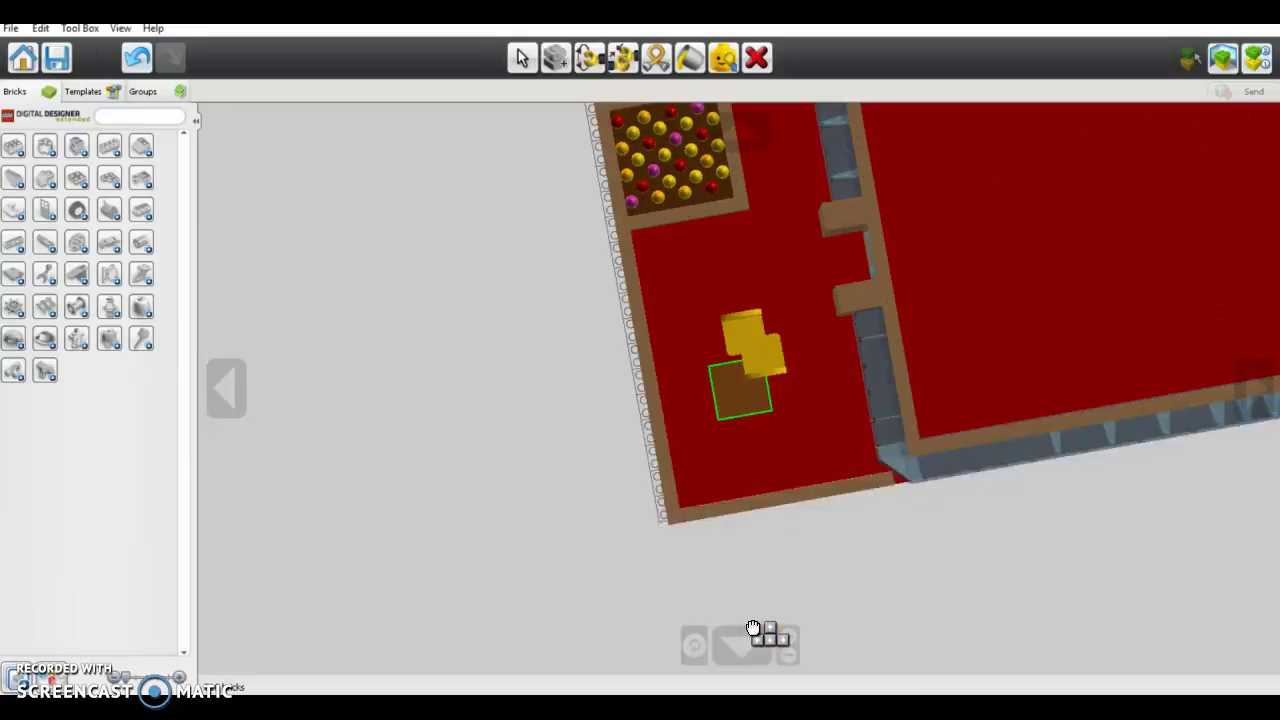
drag(765, 427, 744, 460)
right_drag(718, 451, 818, 368)
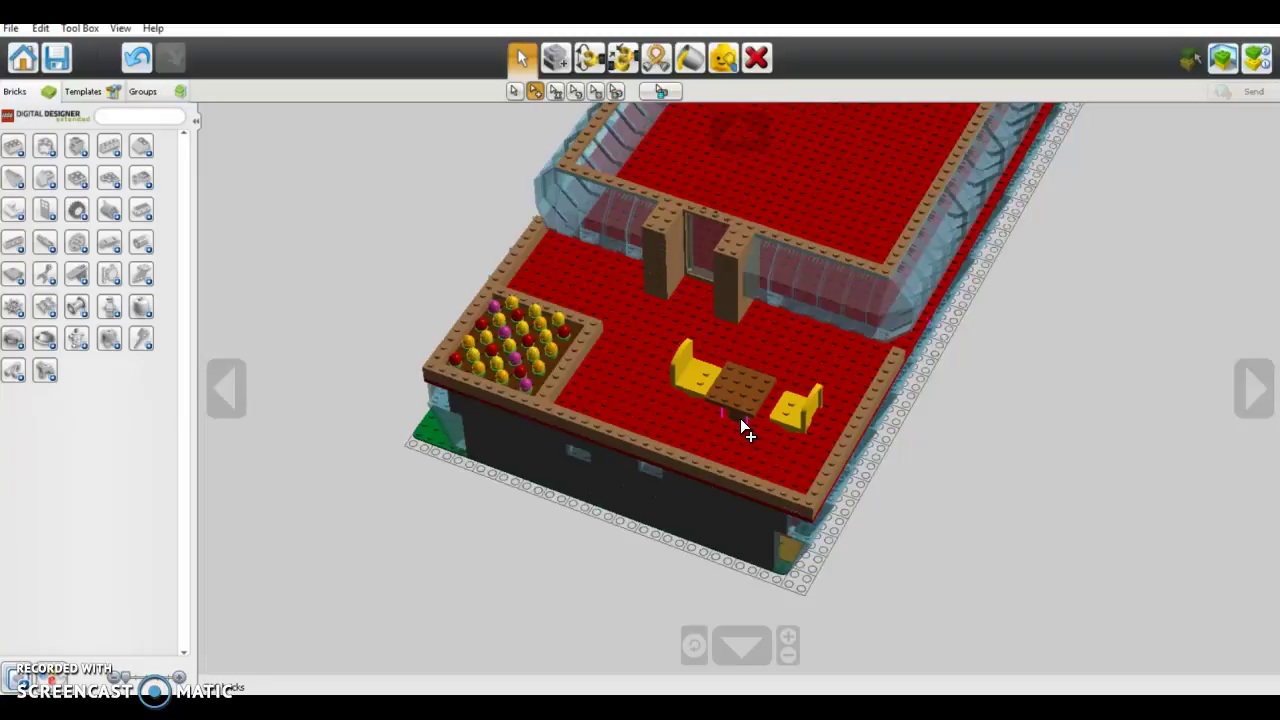
Try to reposition the brown table, top and leg together, between the two yellow chairs.
right_drag(771, 401, 748, 428)
click(748, 408)
right_drag(764, 422, 597, 598)
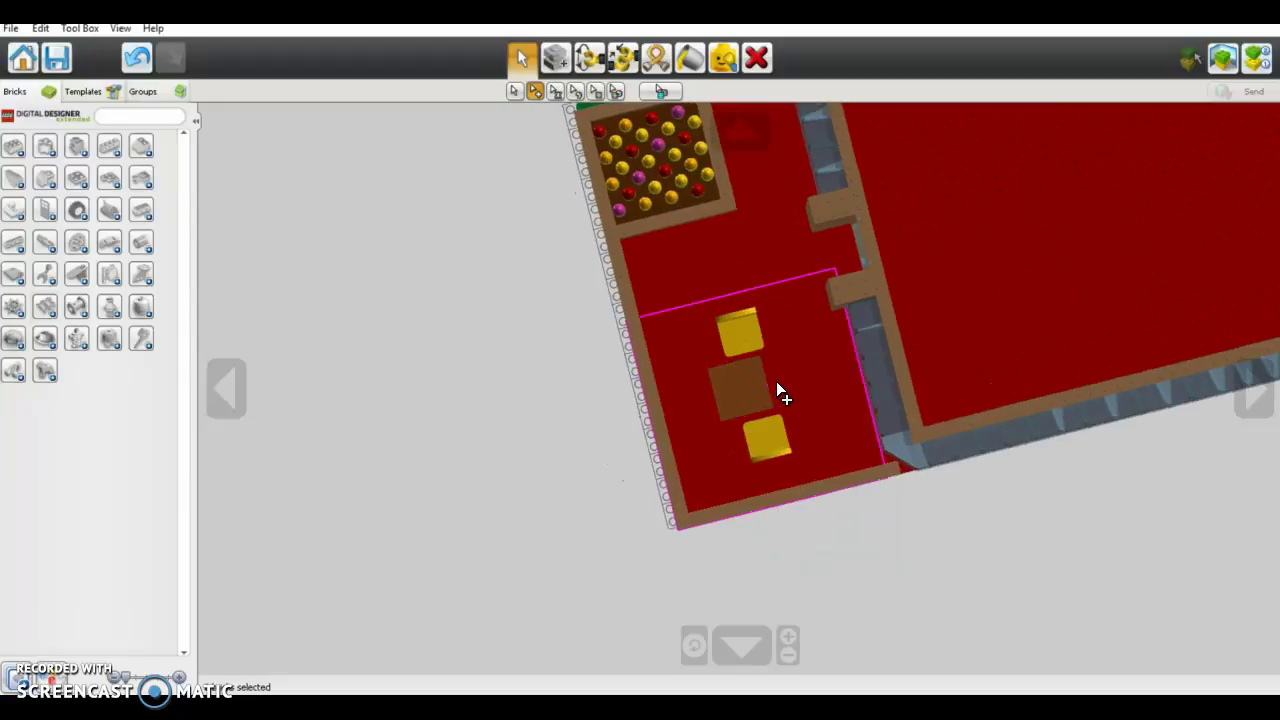
click(746, 388)
mouse_move(766, 389)
mouse_down()
mouse_move(741, 394)
mouse_move(750, 400)
mouse_up()
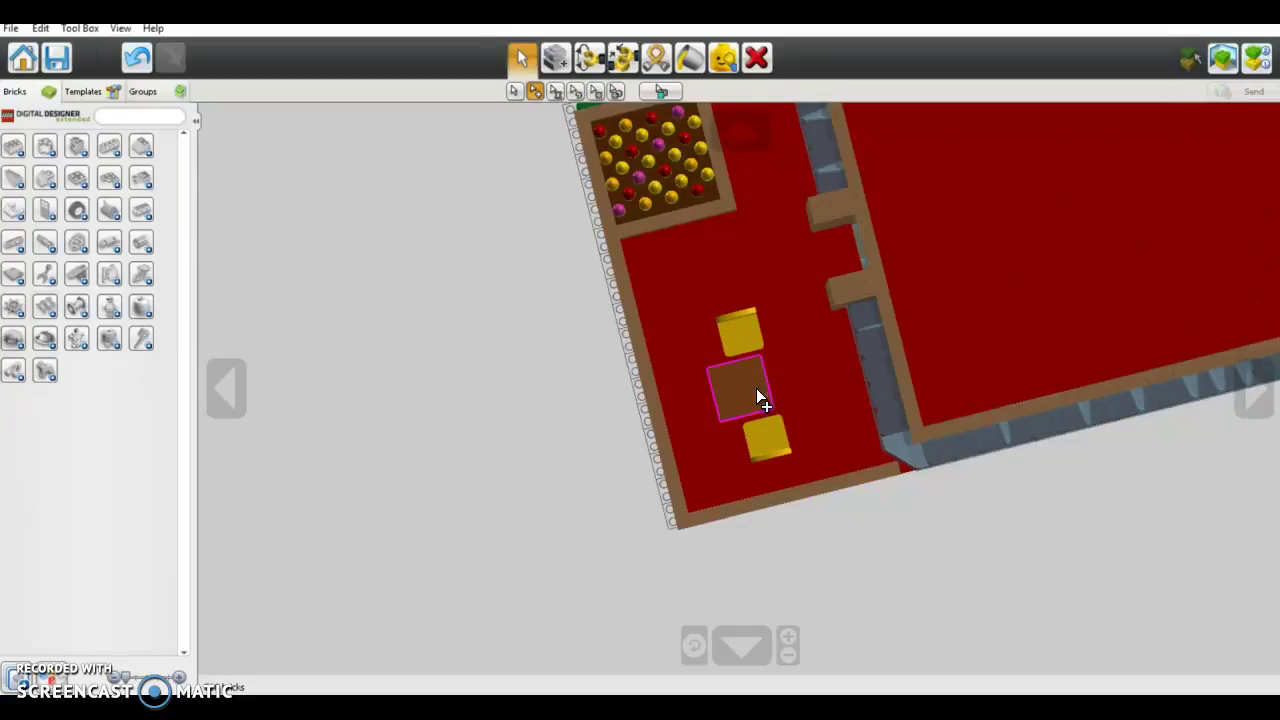
right_drag(850, 272, 754, 435)
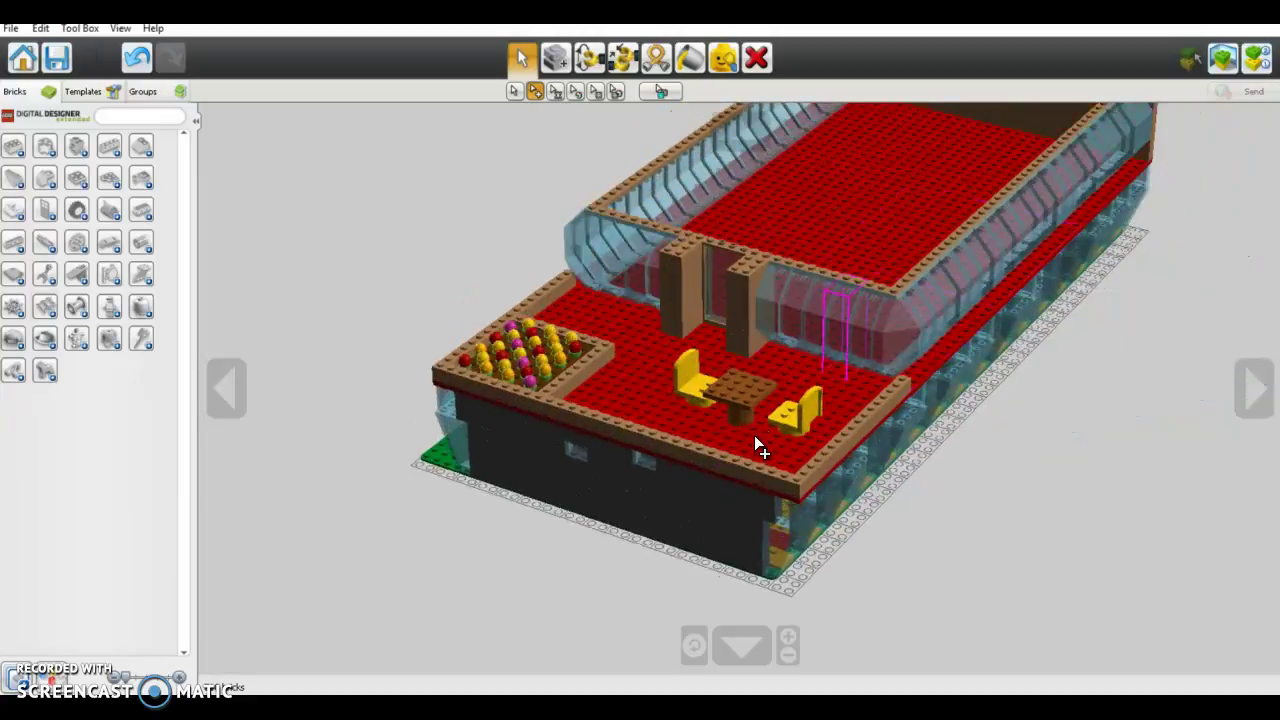
click(734, 406)
mouse_move(741, 436)
right_down()
mouse_move(817, 317)
mouse_move(796, 388)
mouse_move(748, 430)
right_up()
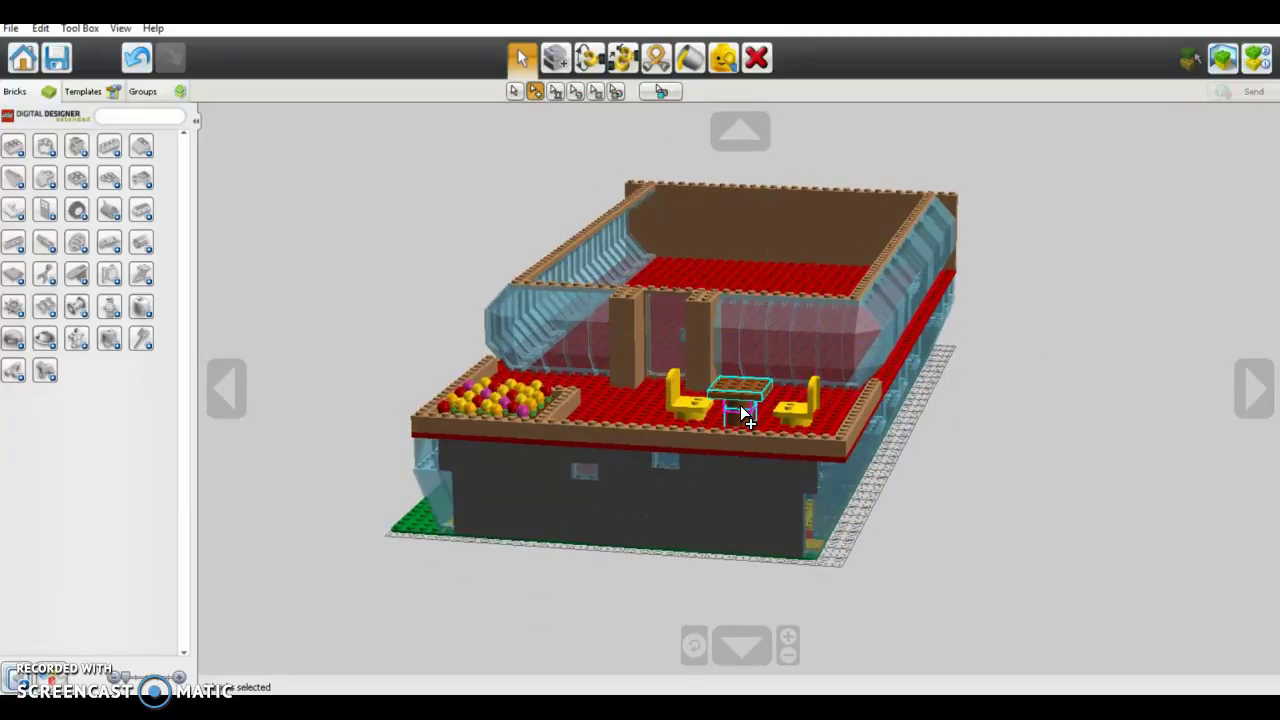
right_drag(782, 377, 609, 548)
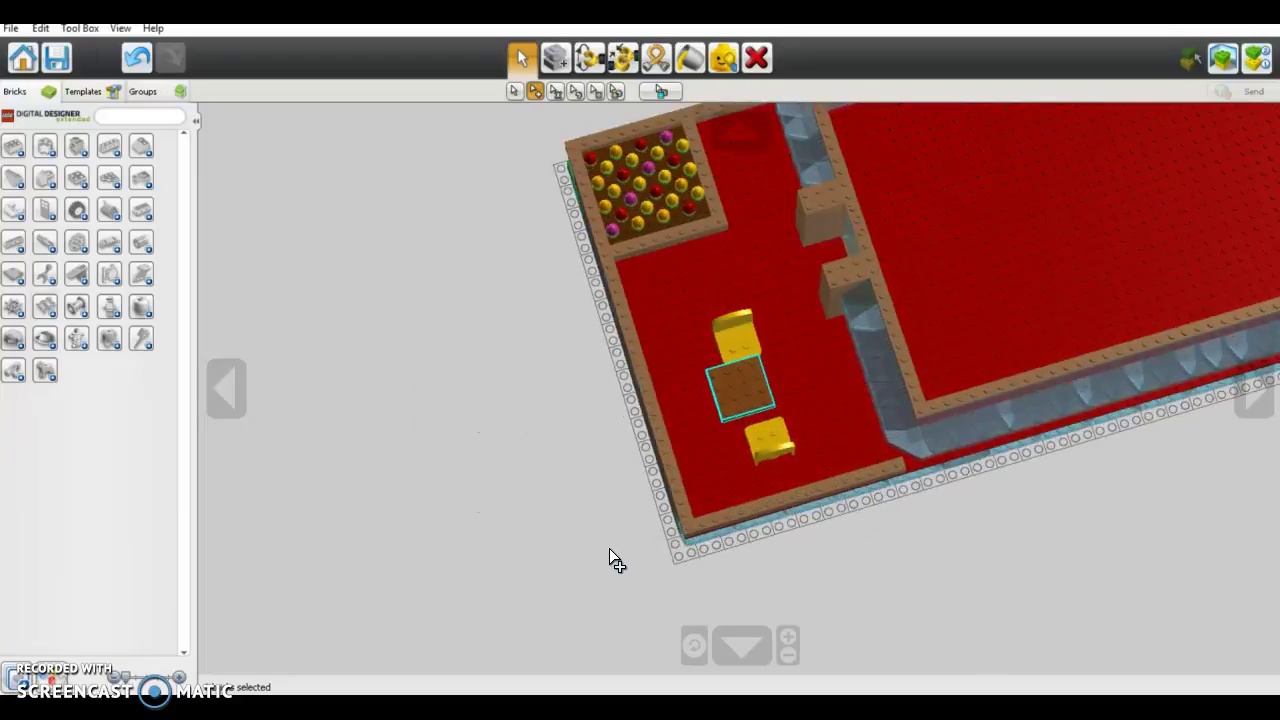
right_drag(794, 449, 780, 494)
click(742, 390)
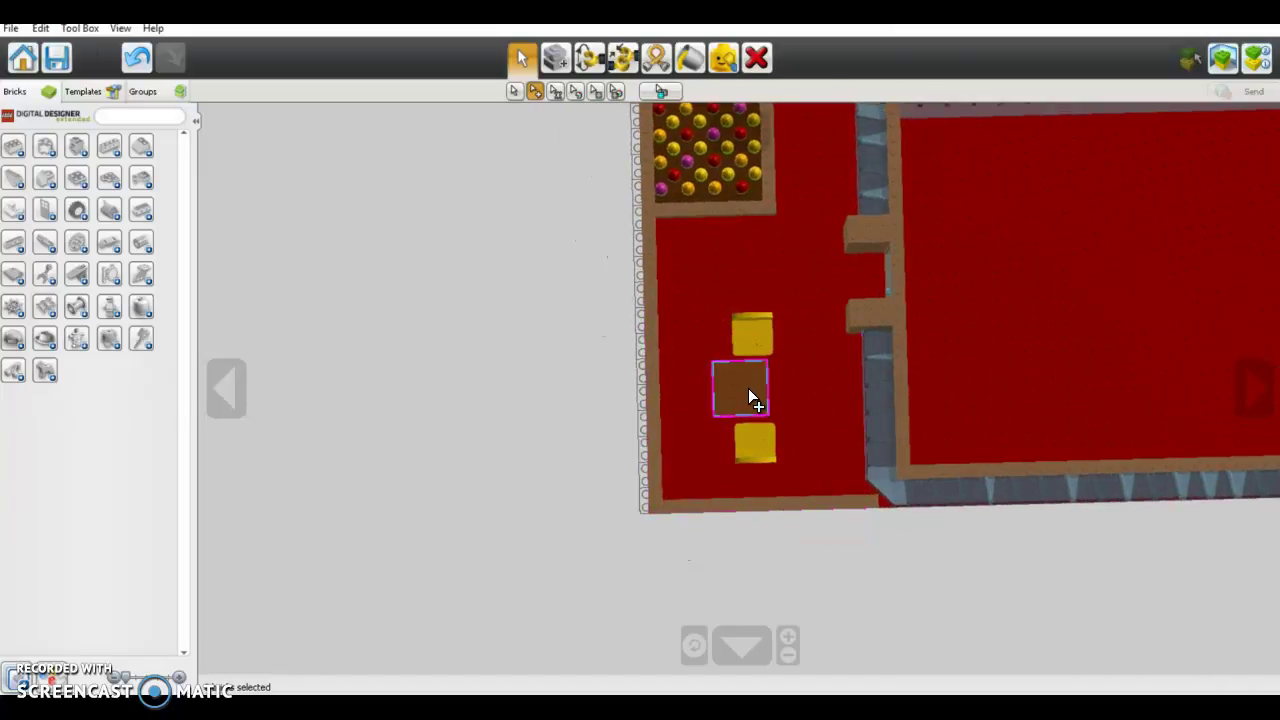
key(Delete)
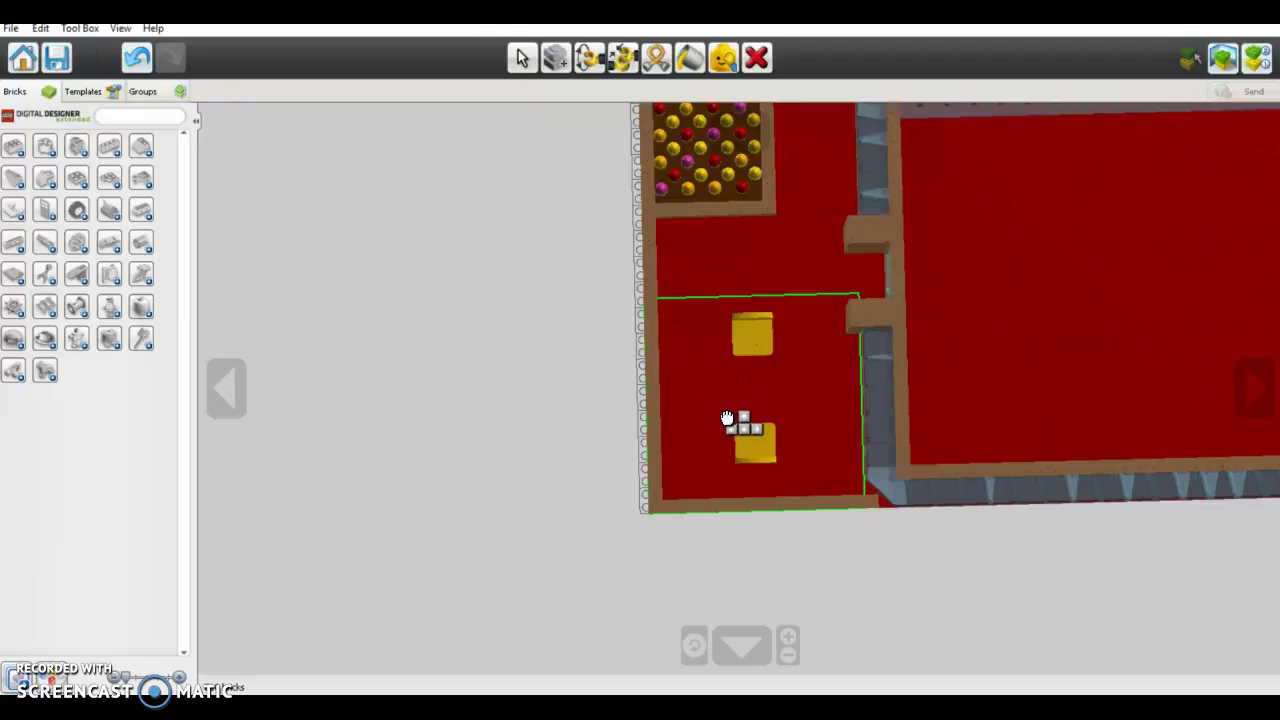
Remove the brown table's top and its leg from between the two chairs.
right_drag(749, 345, 346, 449)
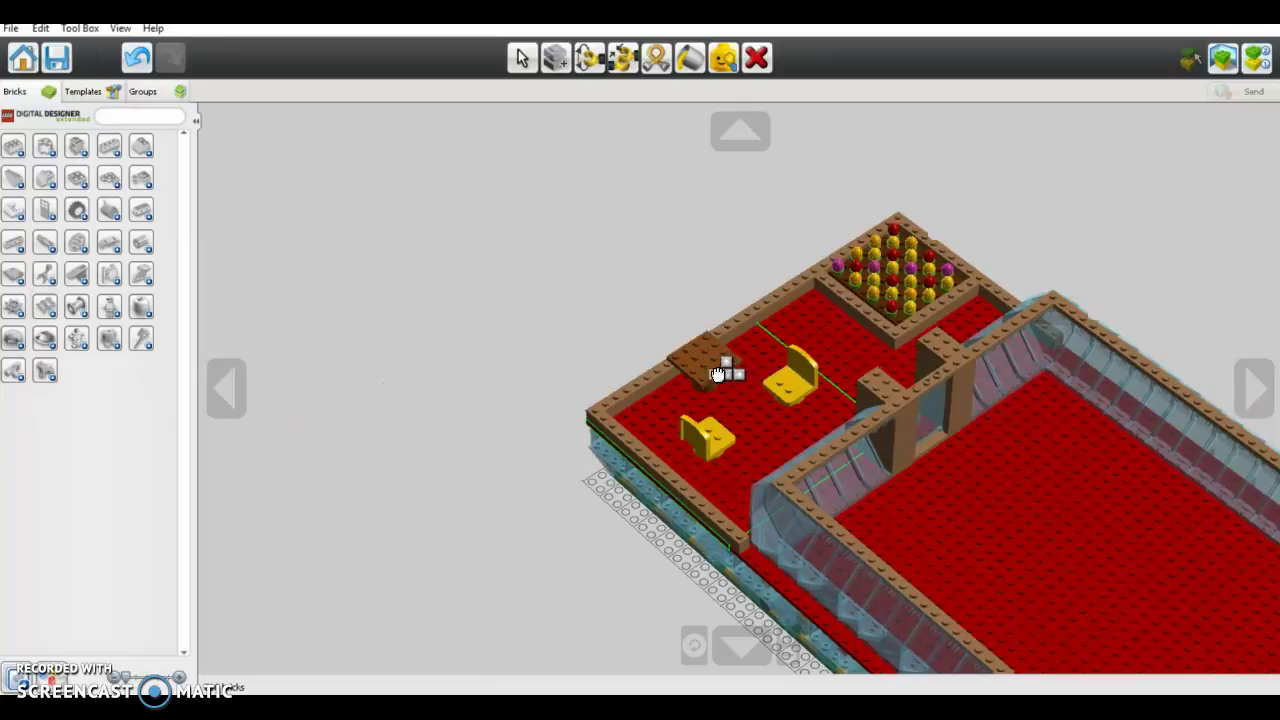
click(714, 374)
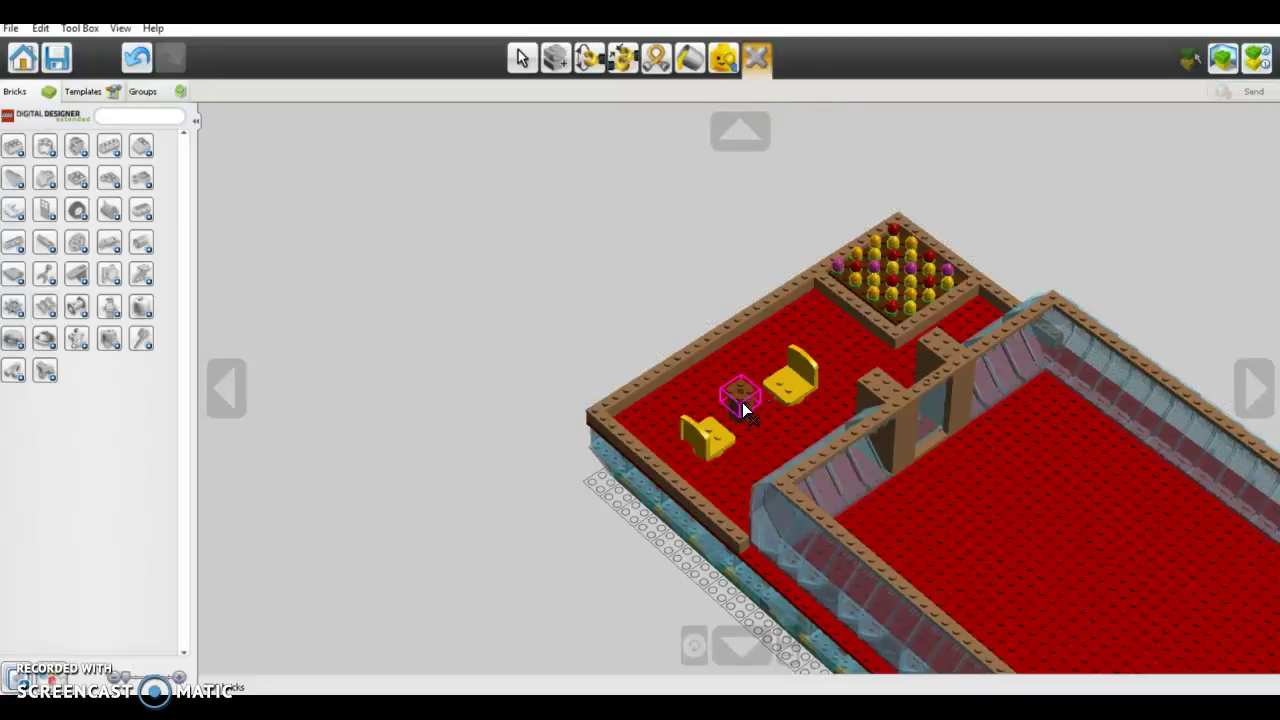
click(742, 408)
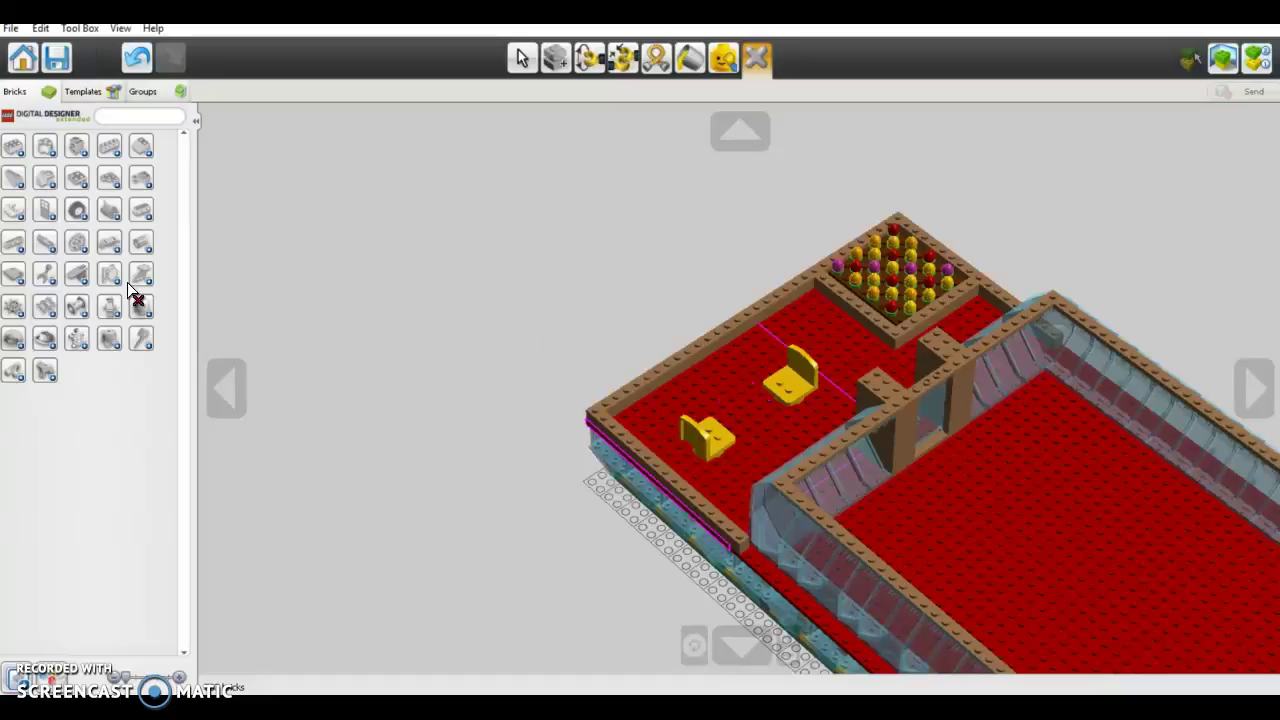
Set the brick colour to brown and place a small round brick on the red floor between the two chairs.
click(50, 152)
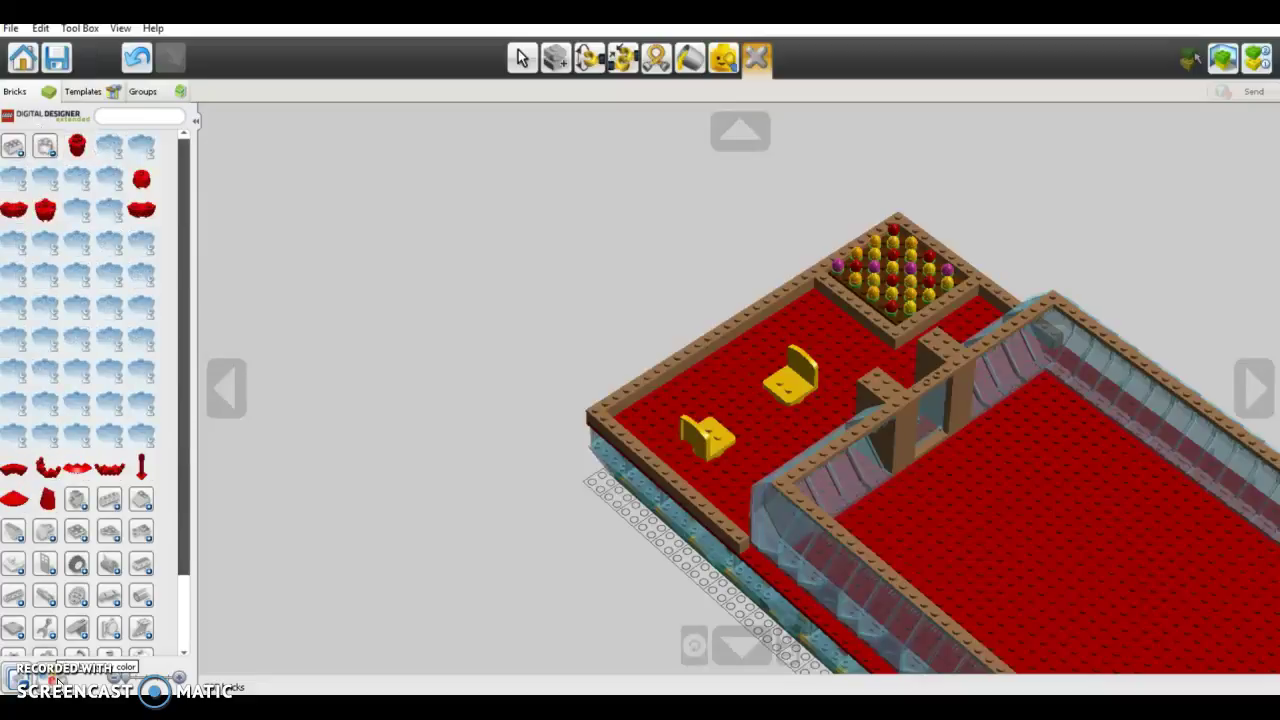
click(58, 683)
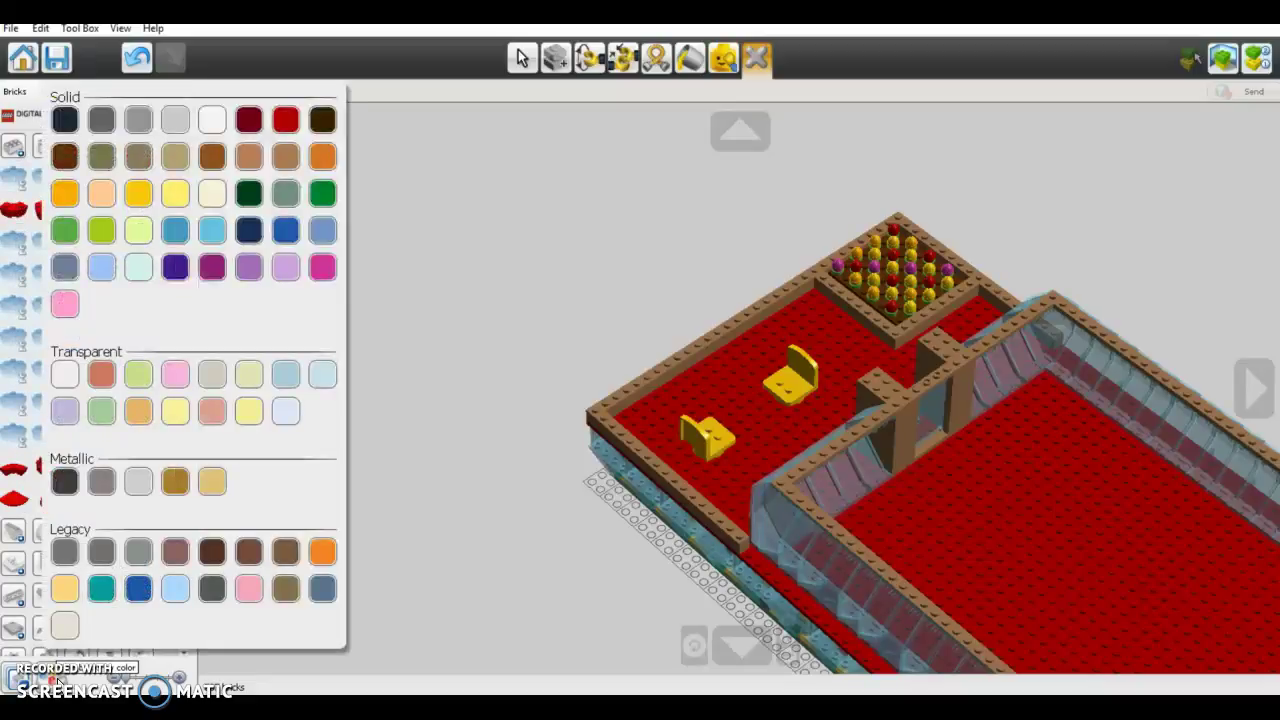
click(211, 157)
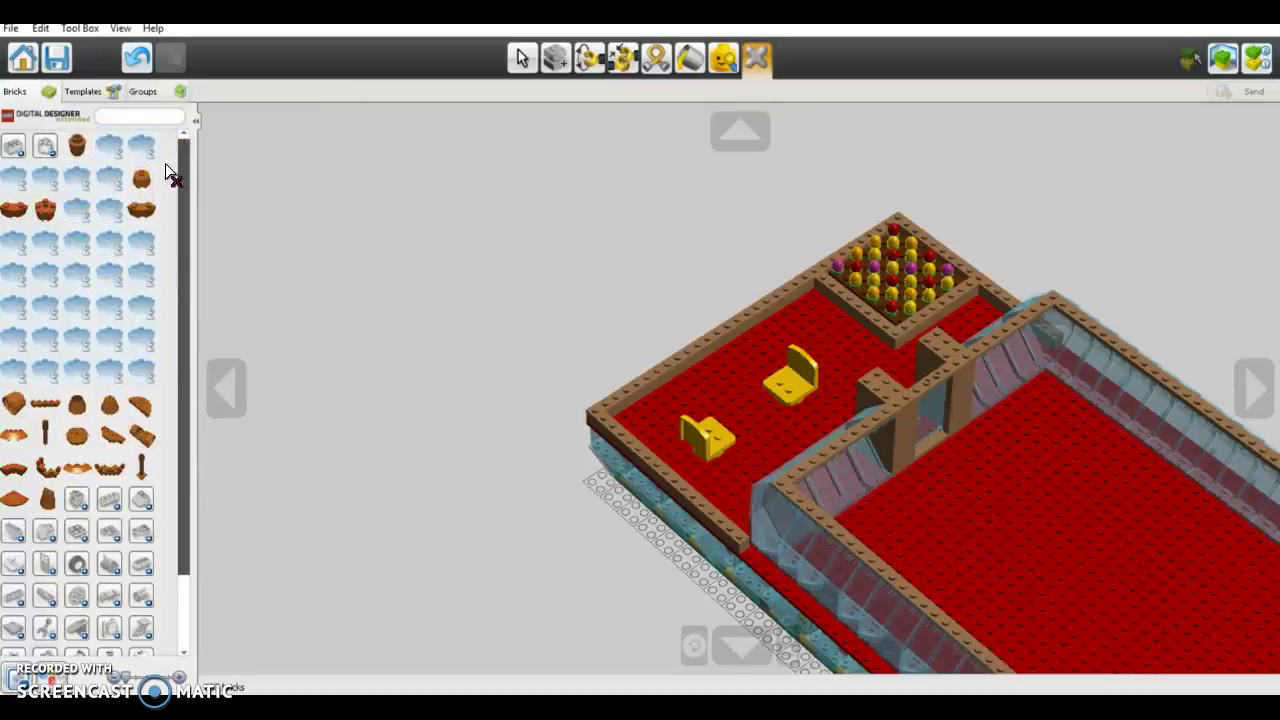
click(40, 179)
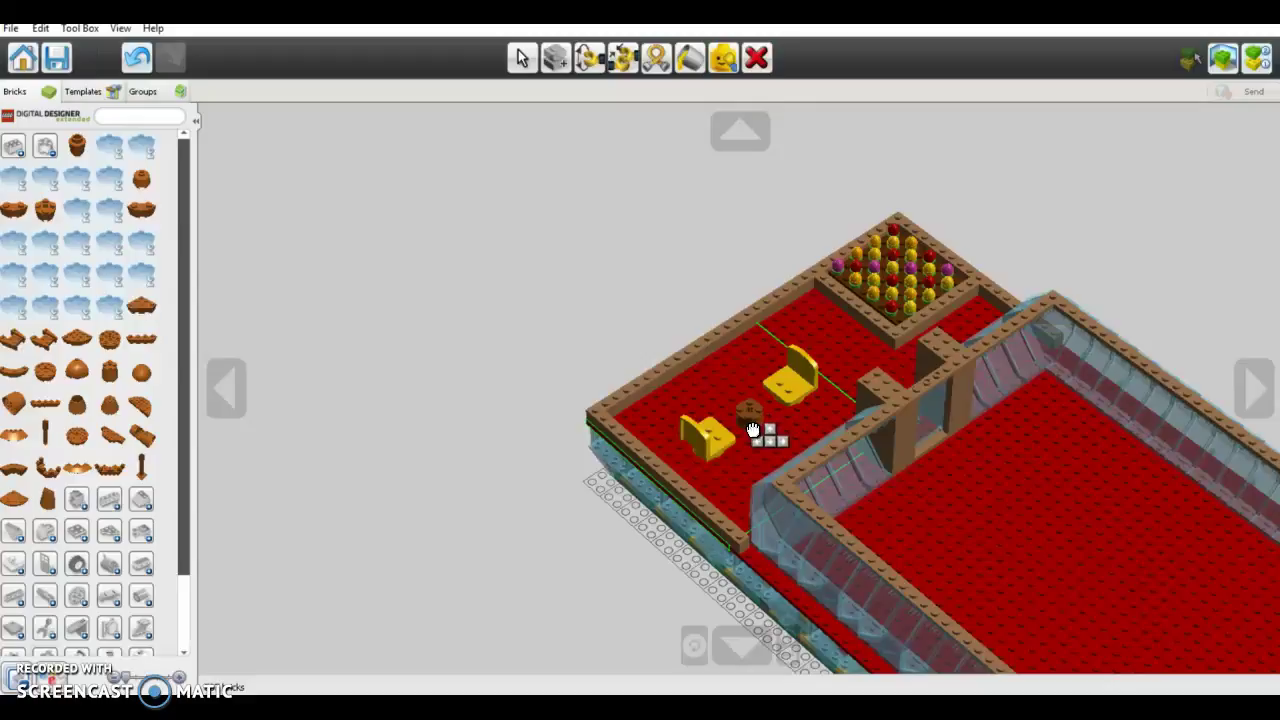
click(755, 432)
Clone the brown round brick and stack the copy on top of it as the table leg.
click(555, 57)
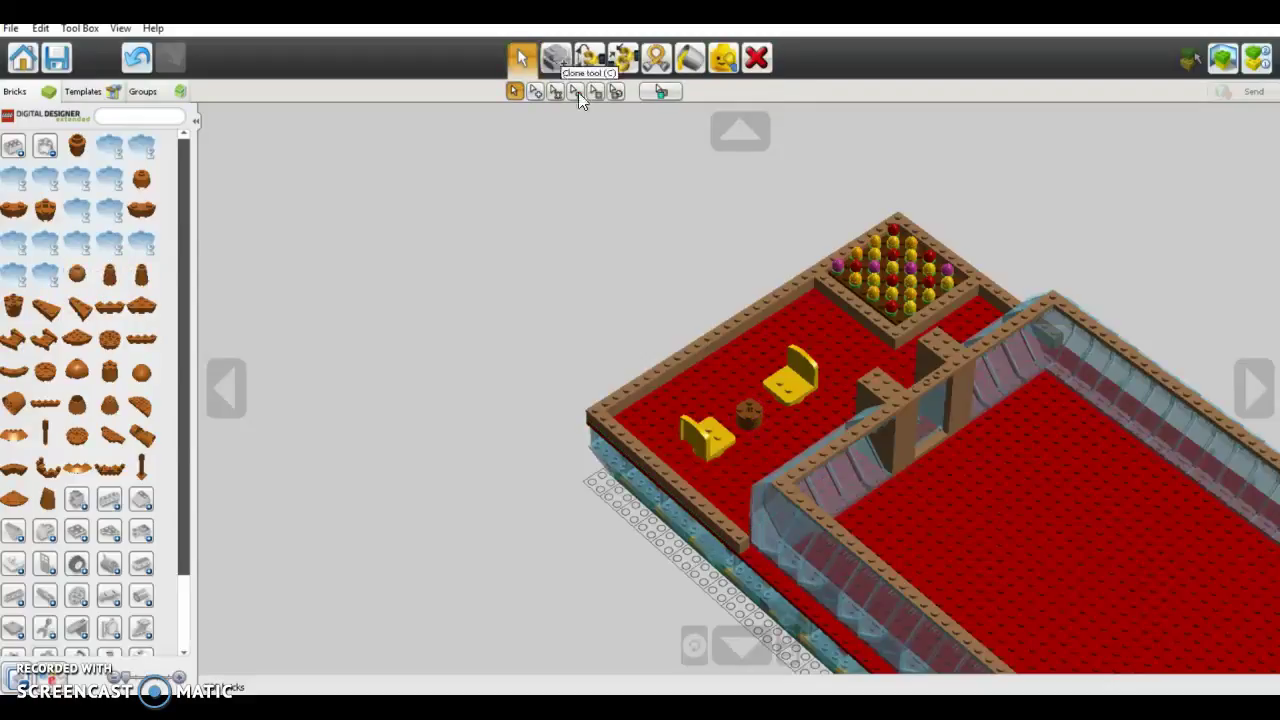
click(751, 418)
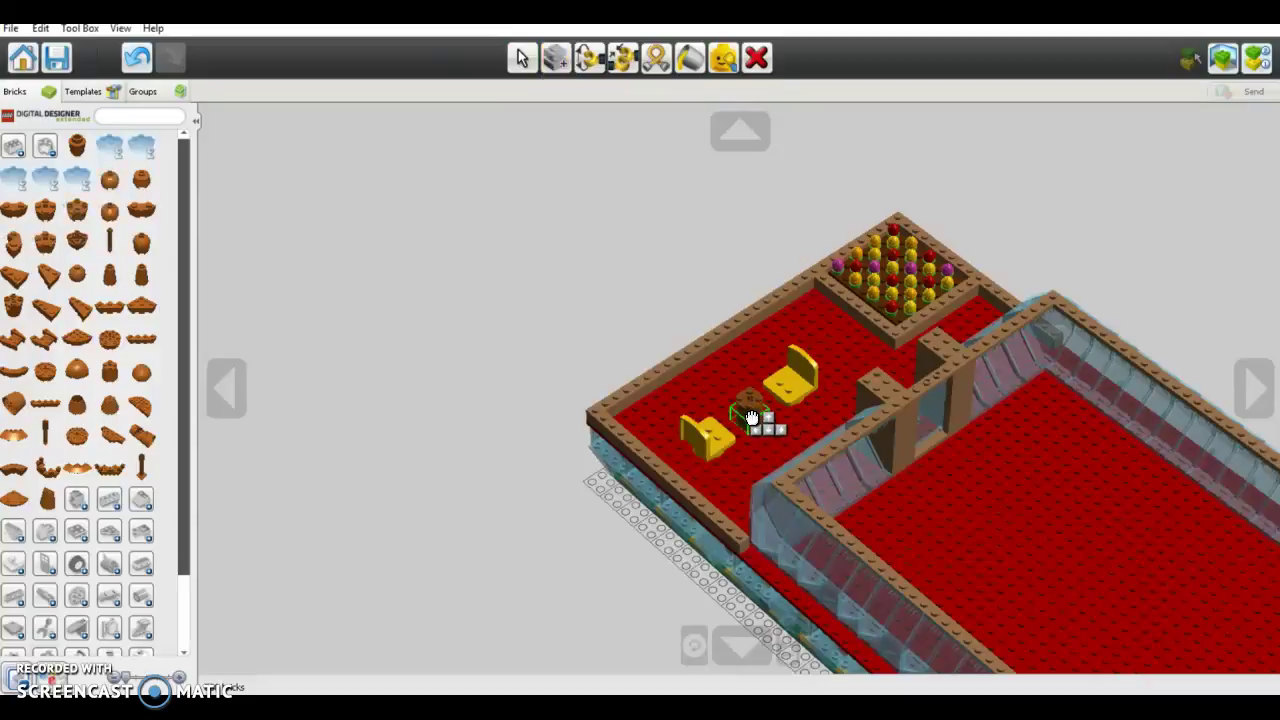
click(750, 410)
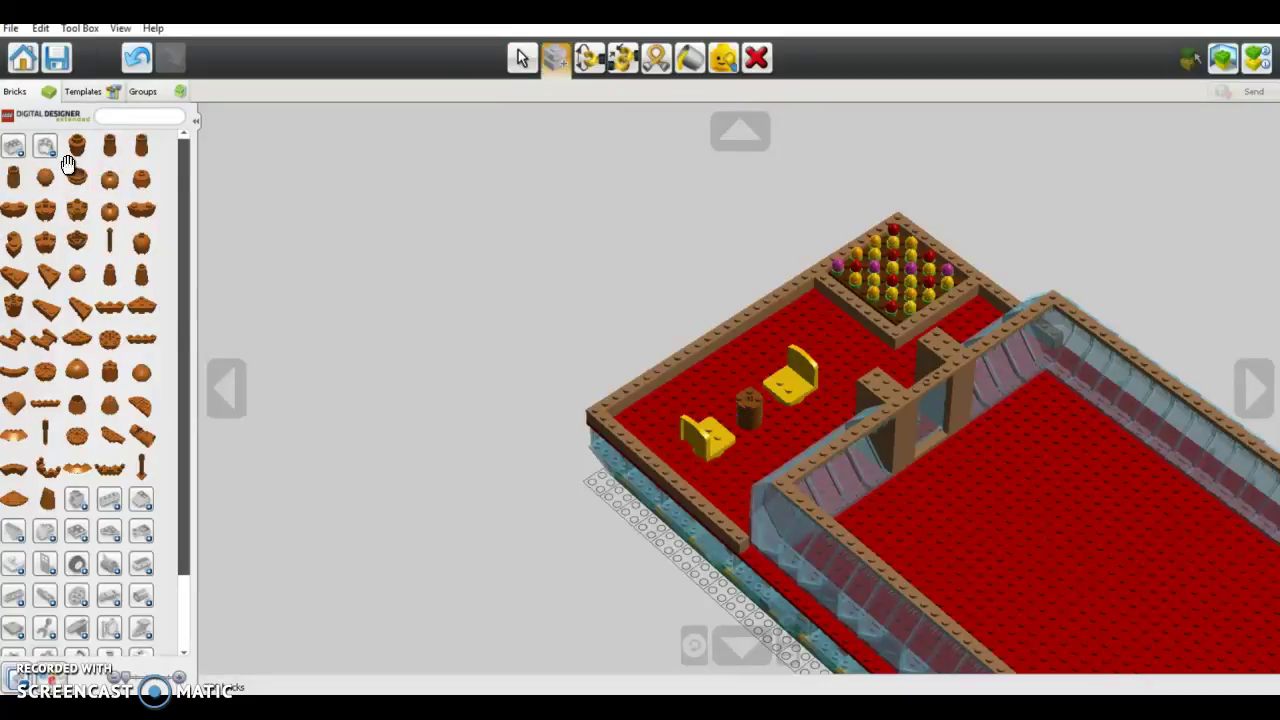
Place a square brown plate centred on the stacked round bricks as the table top between the chairs.
click(52, 152)
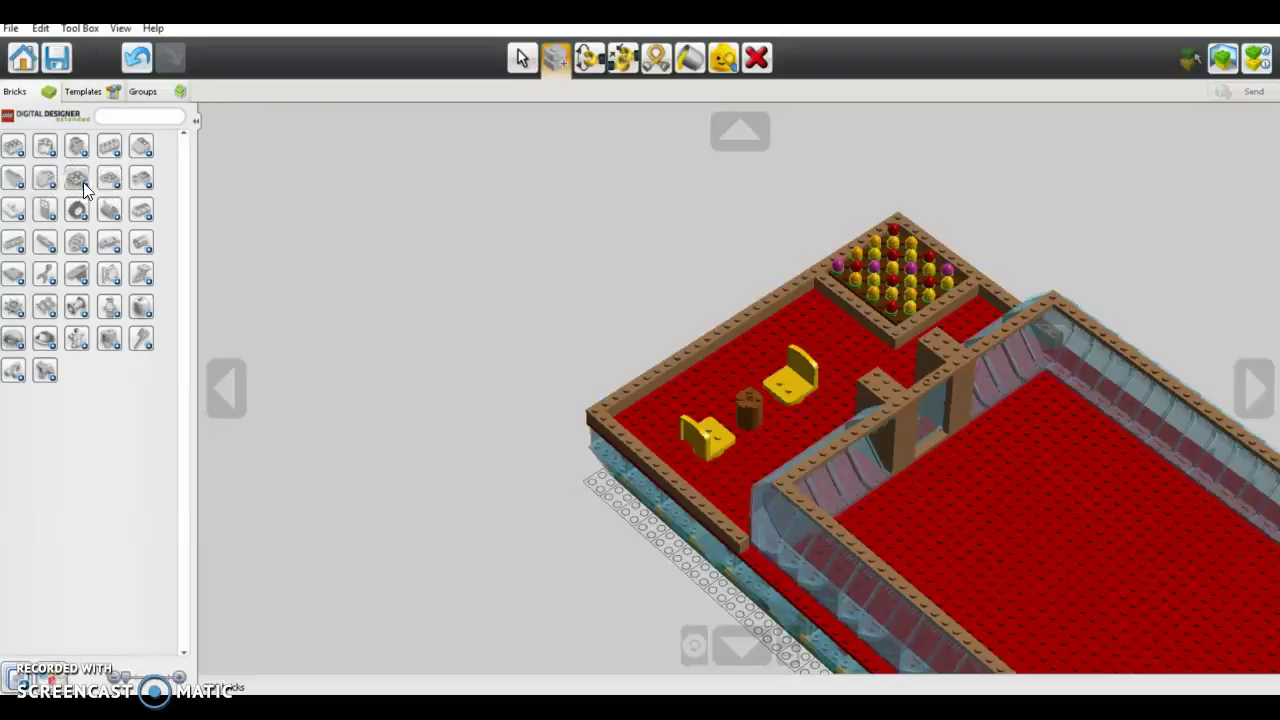
click(82, 185)
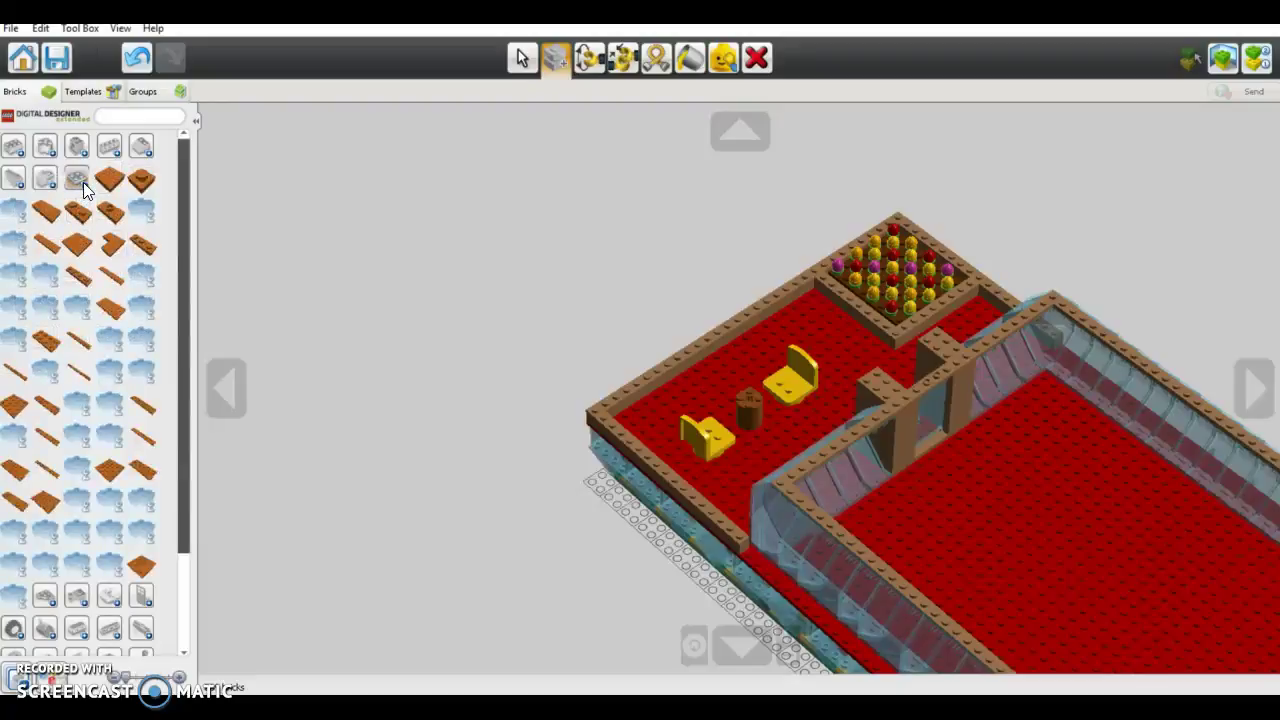
click(17, 411)
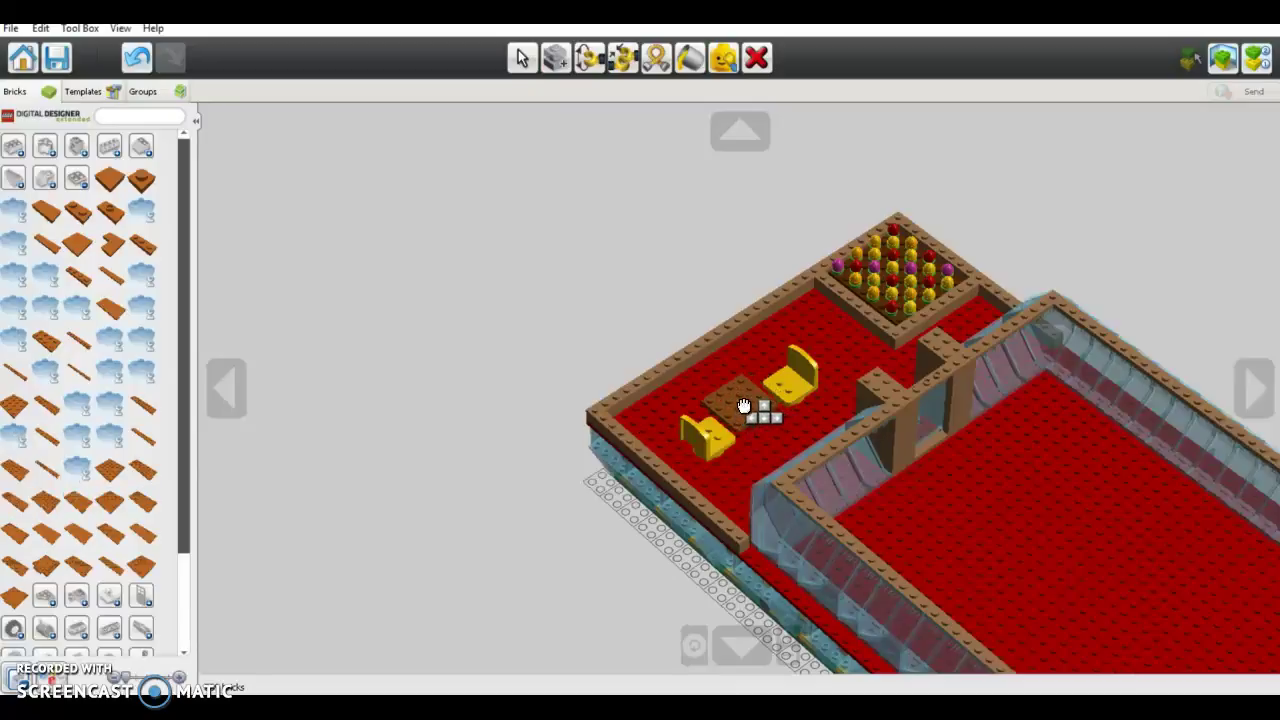
click(755, 410)
right_drag(799, 596, 851, 690)
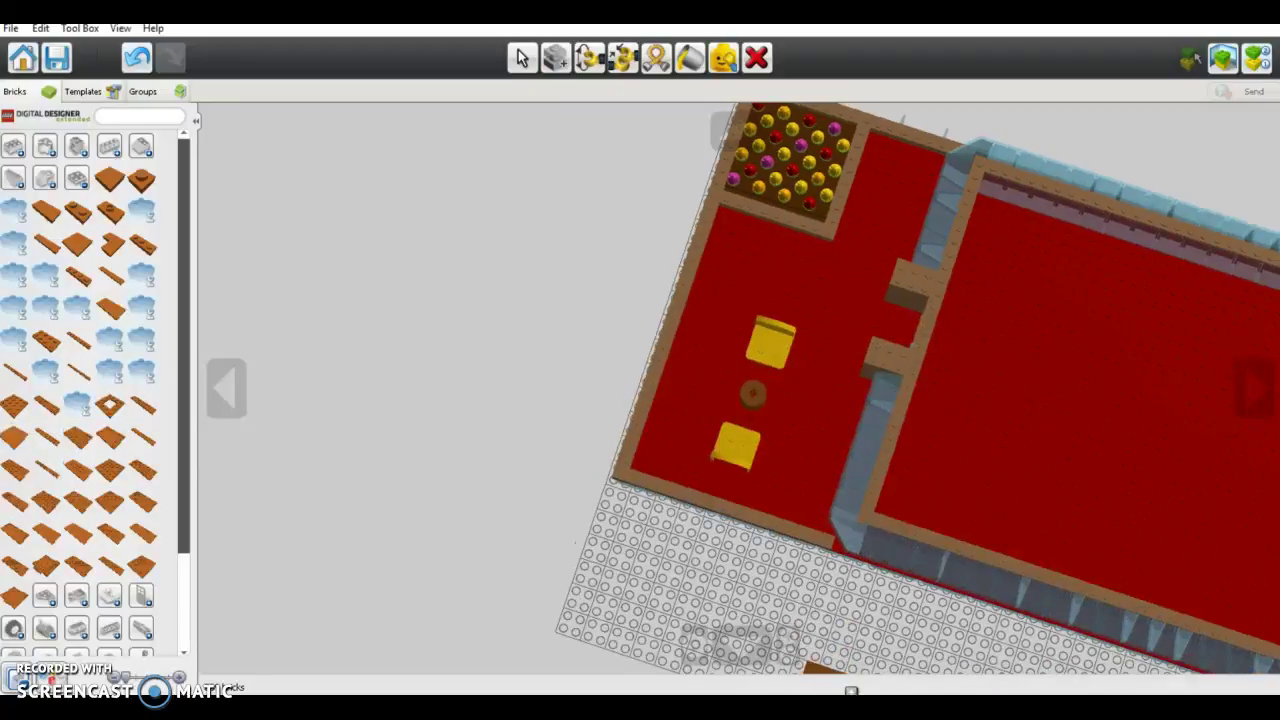
click(752, 398)
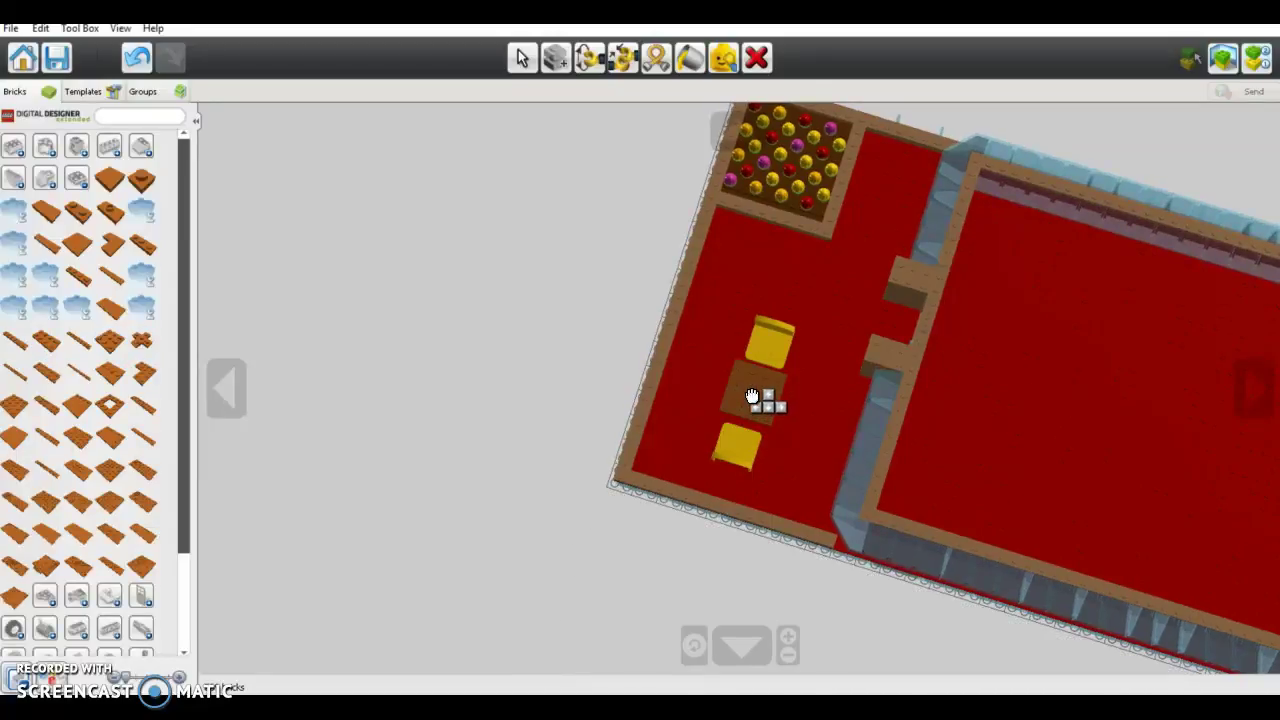
key(v)
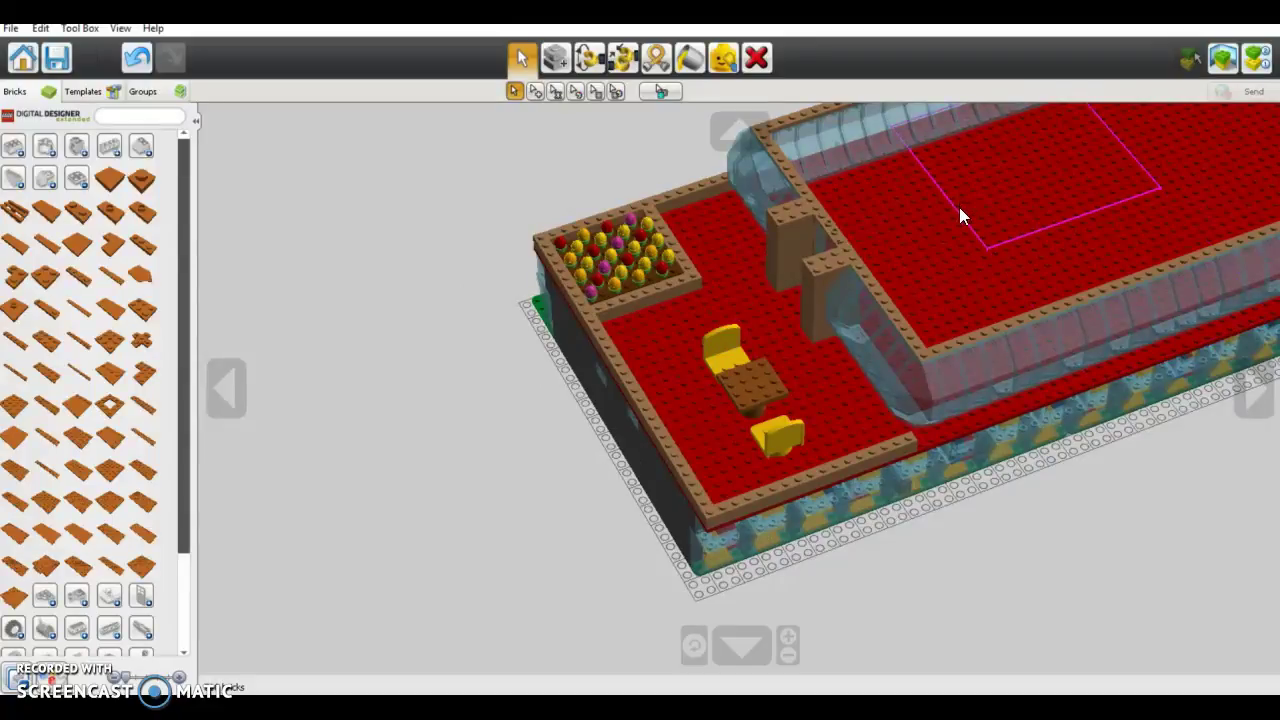
key(Up)
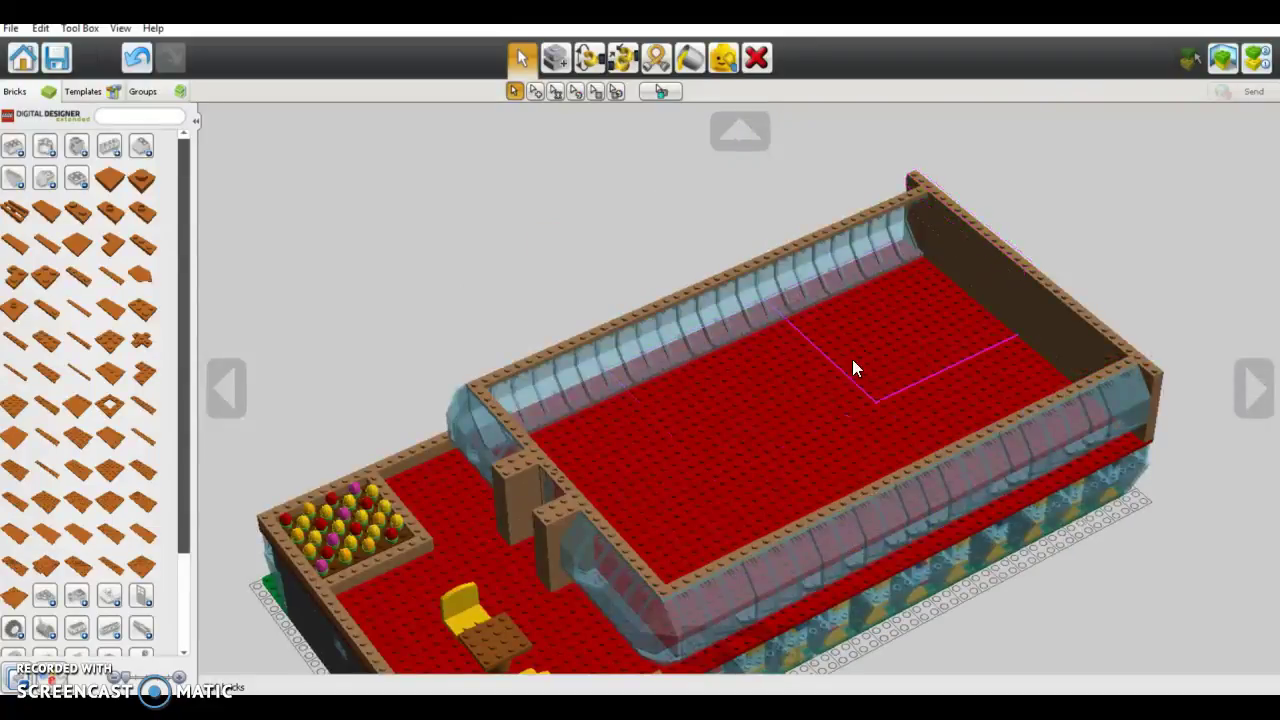
key(Up)
key(Up)
key(Up)
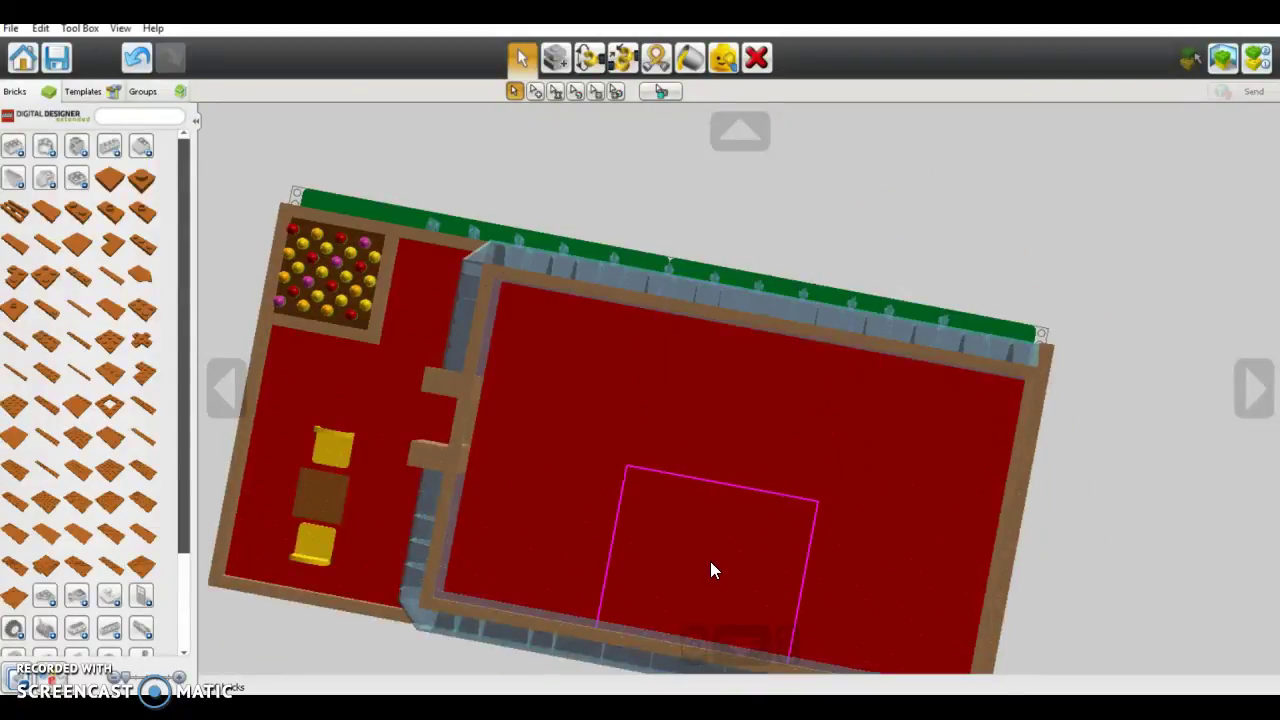
key(Left)
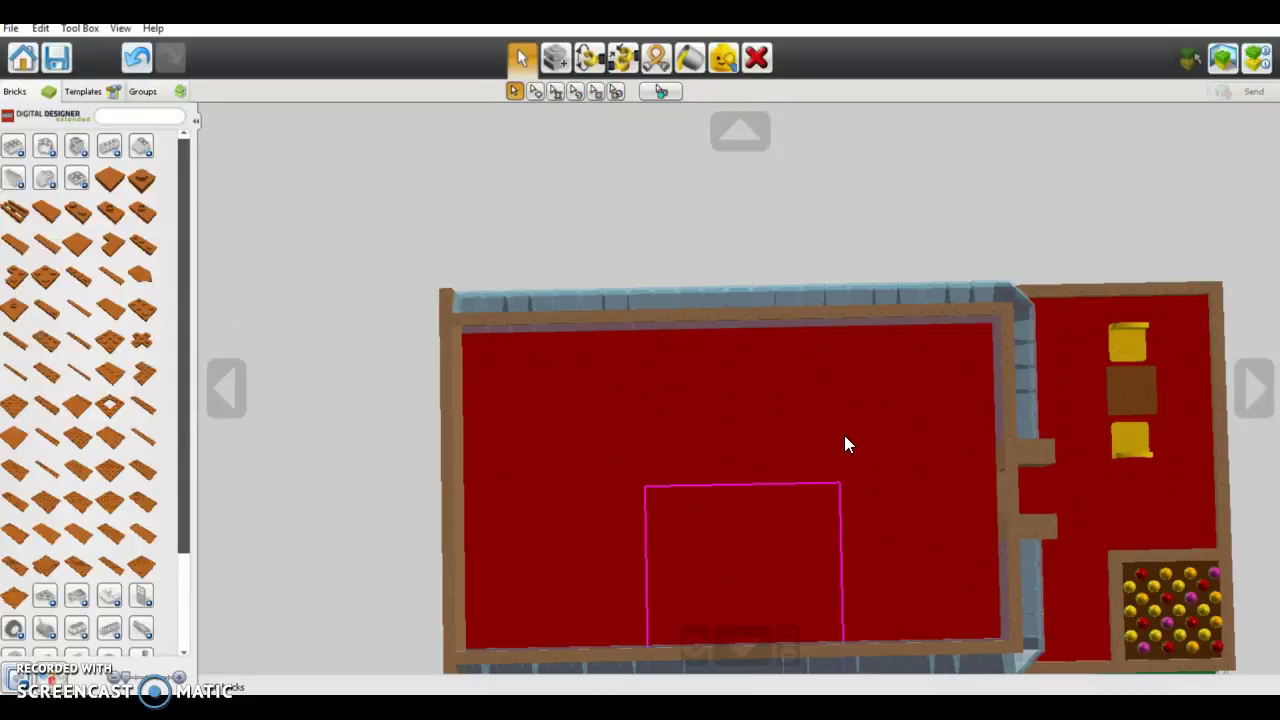
key(Down)
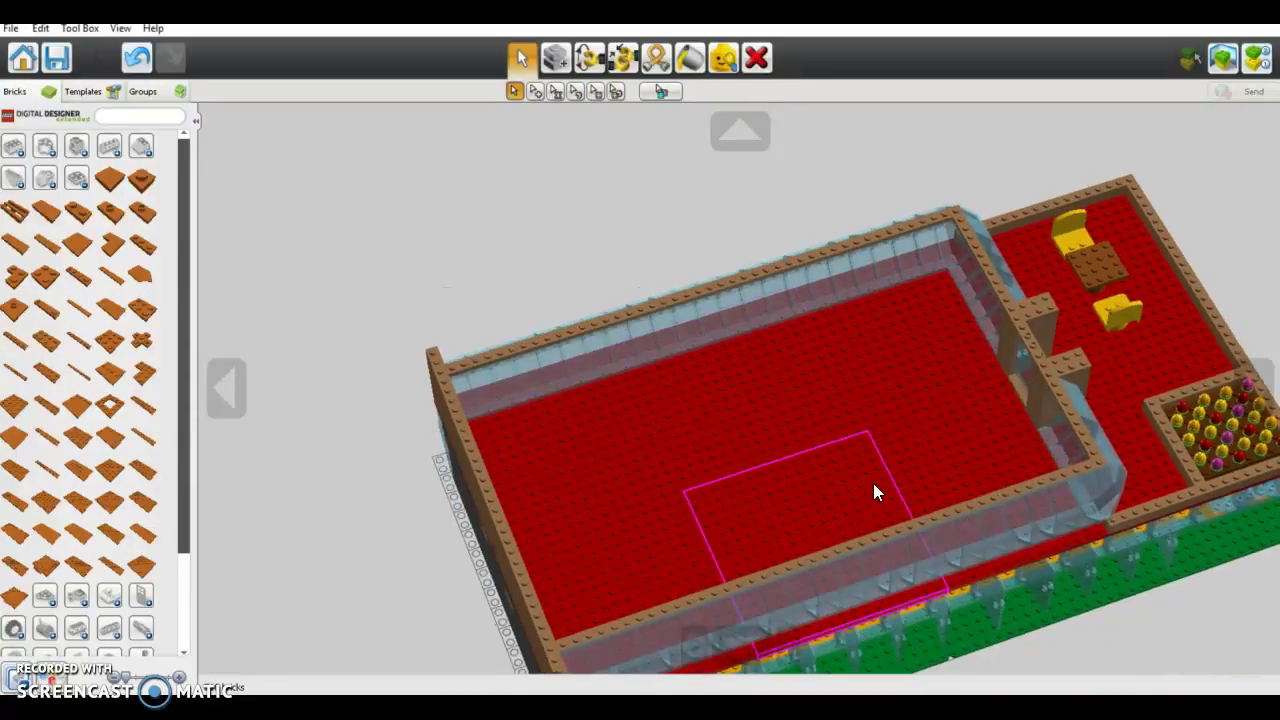
Place a dark blue minifigure lower part on the terrace's red floor between the flower bed and the nearest yellow chair.
key(Left)
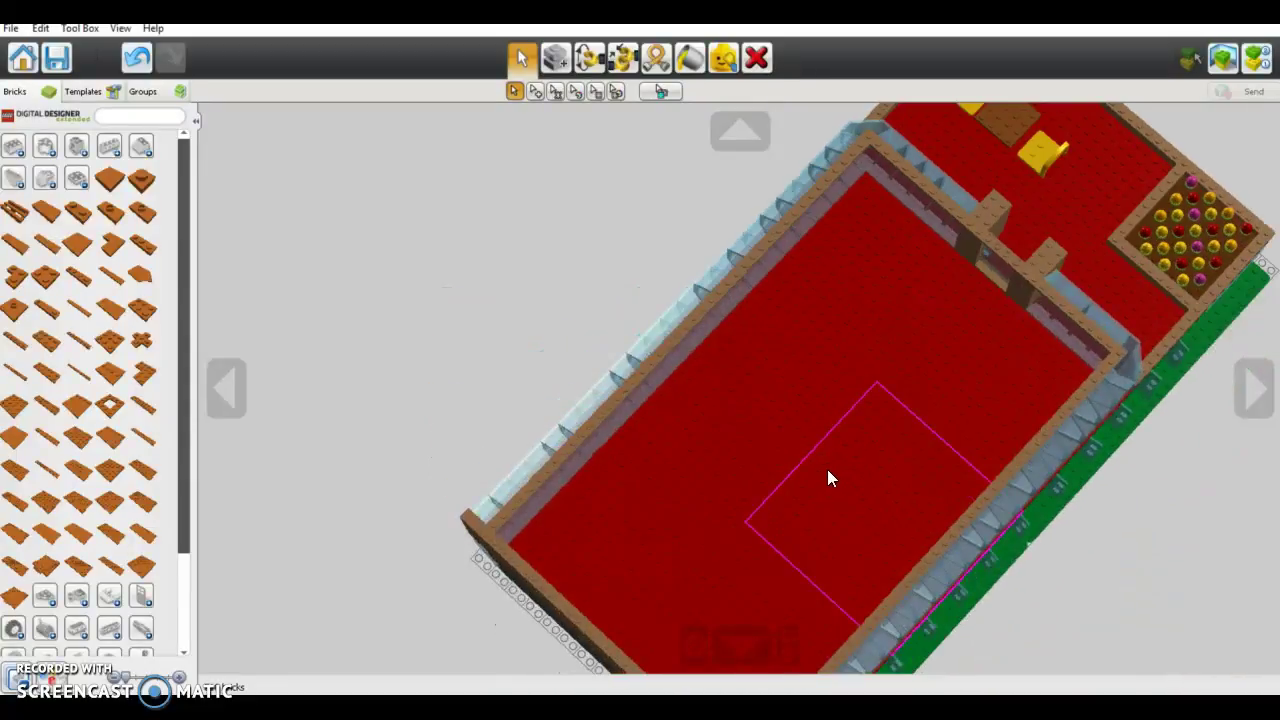
key(Left)
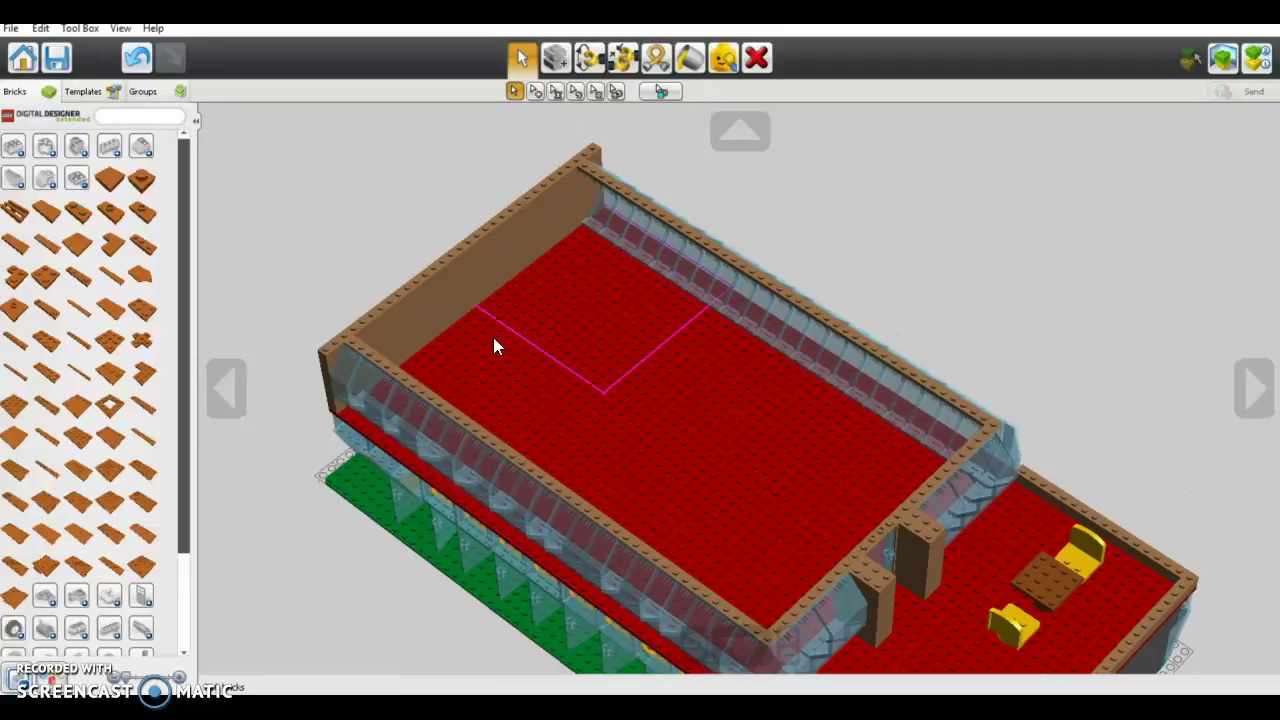
click(86, 185)
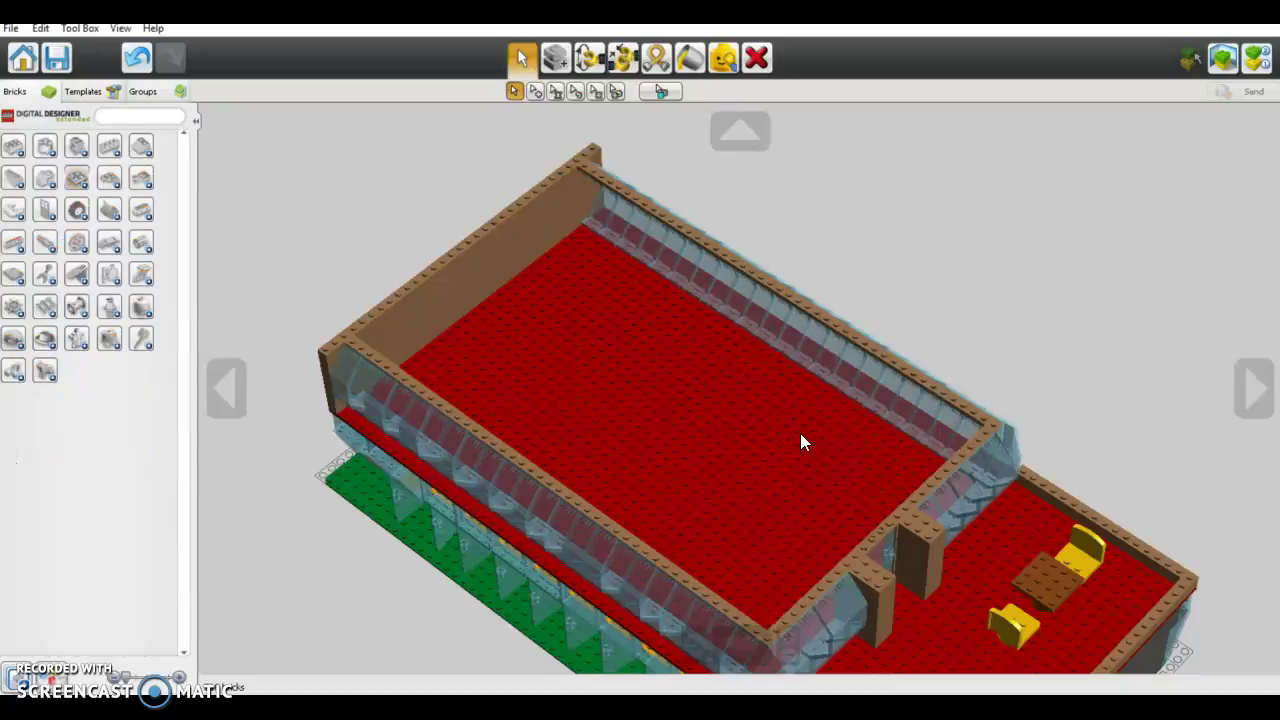
right_drag(677, 352, 671, 521)
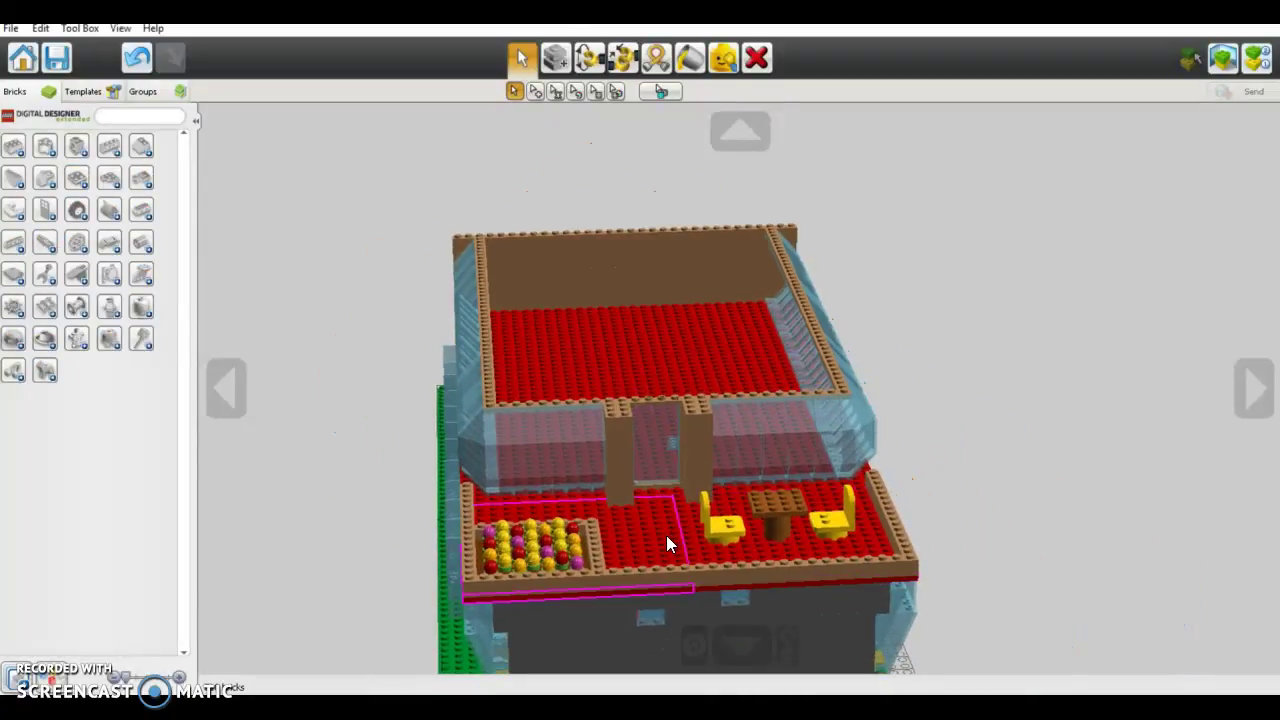
click(667, 578)
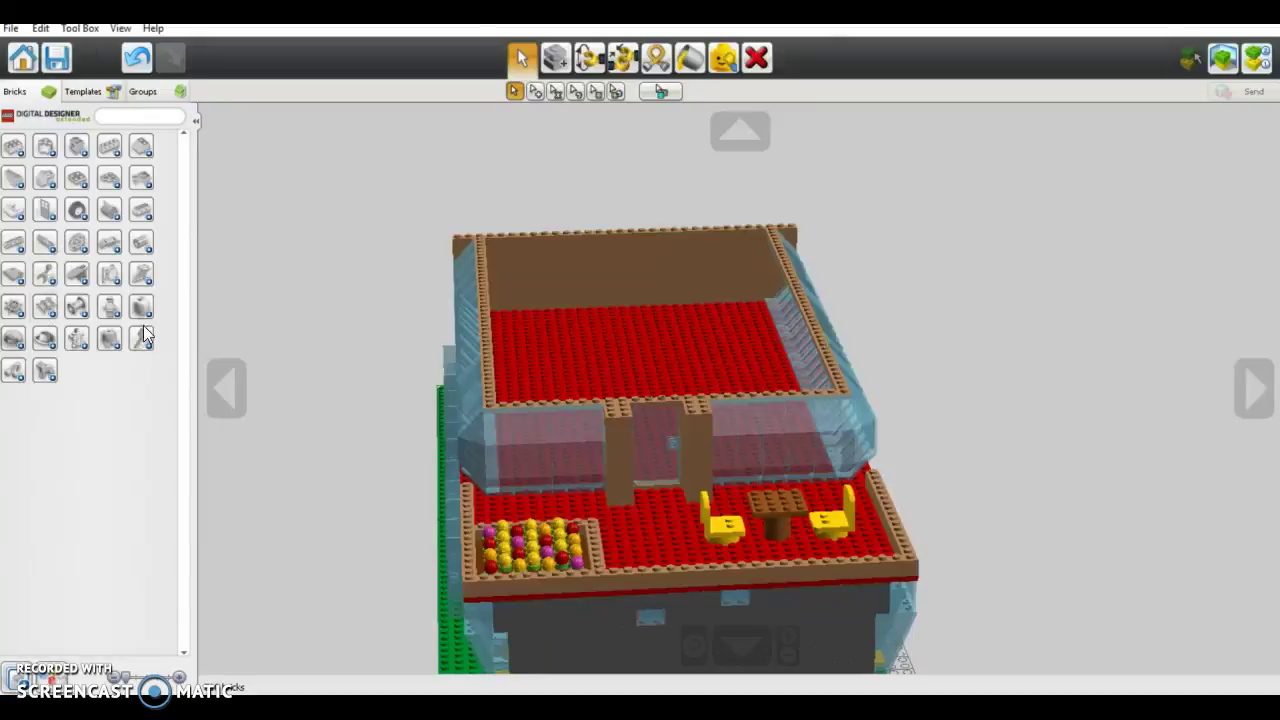
click(111, 314)
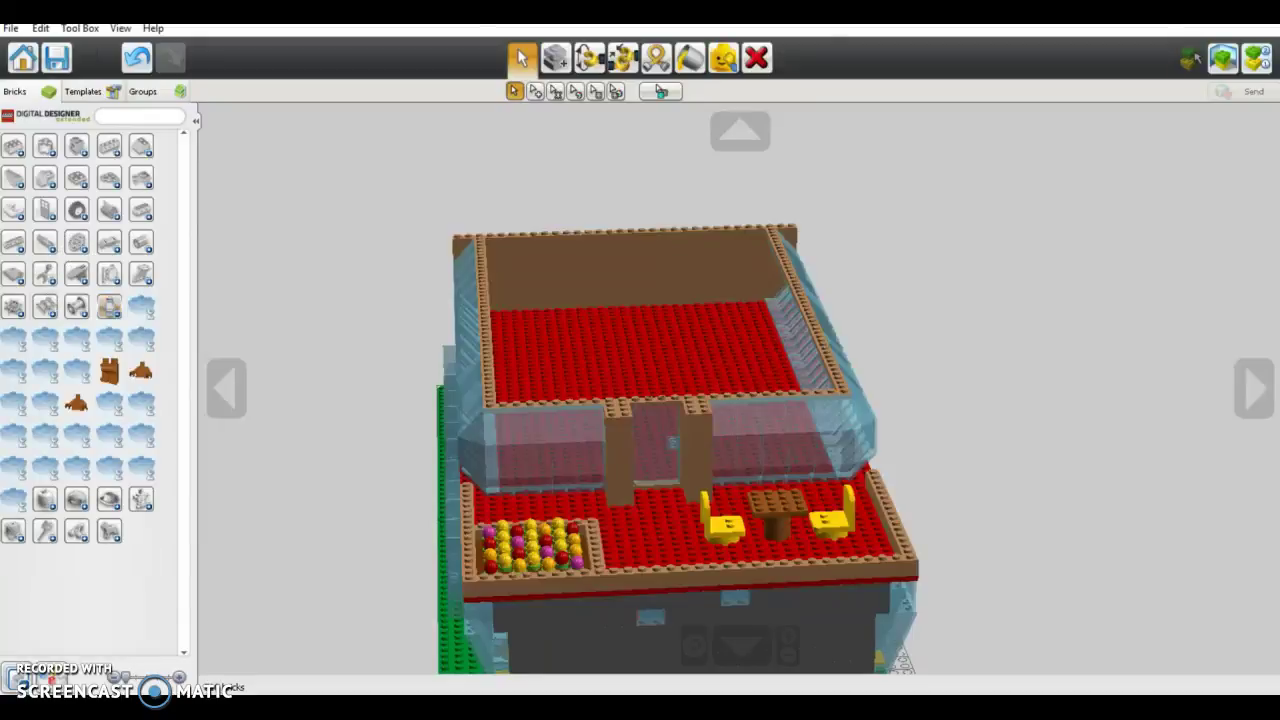
click(60, 680)
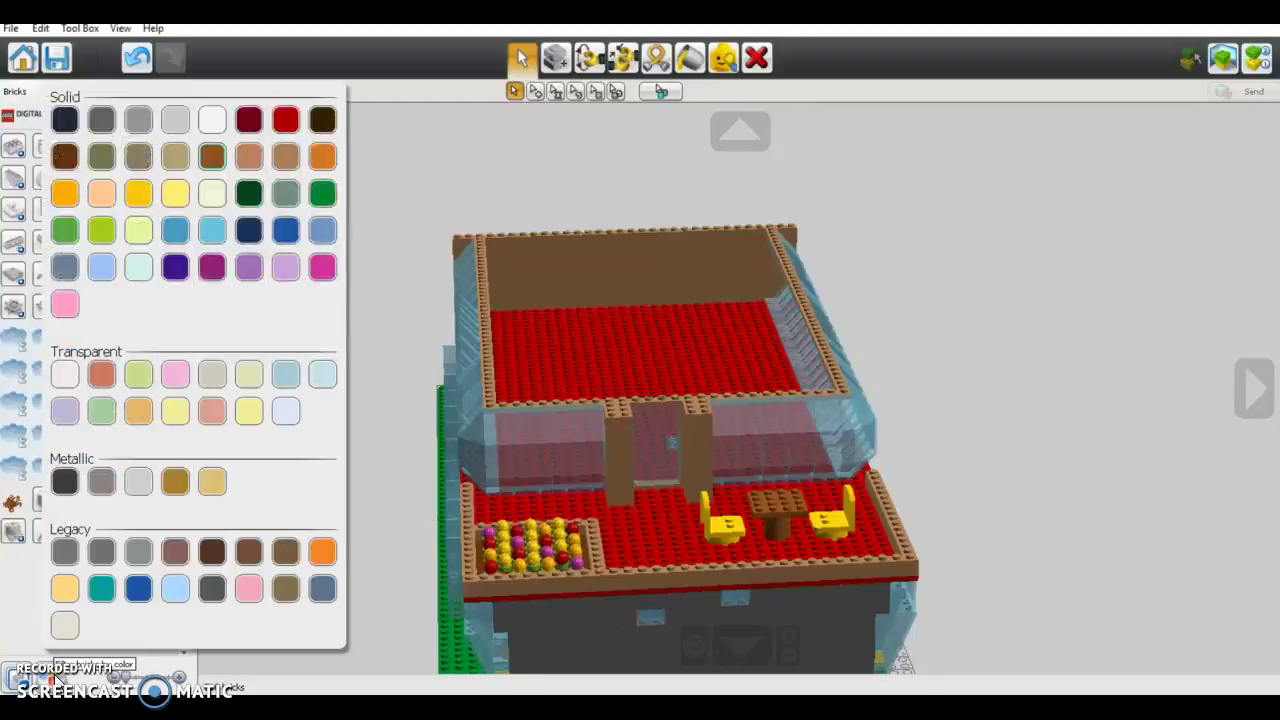
click(253, 232)
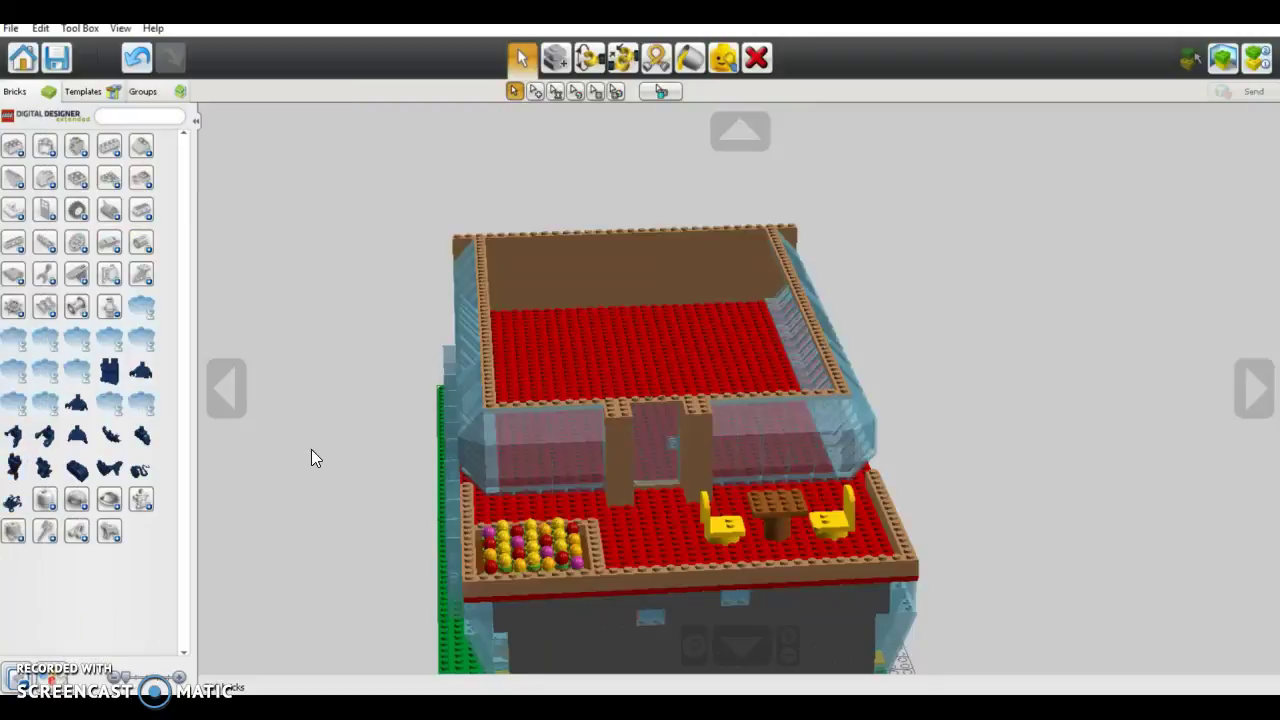
click(109, 383)
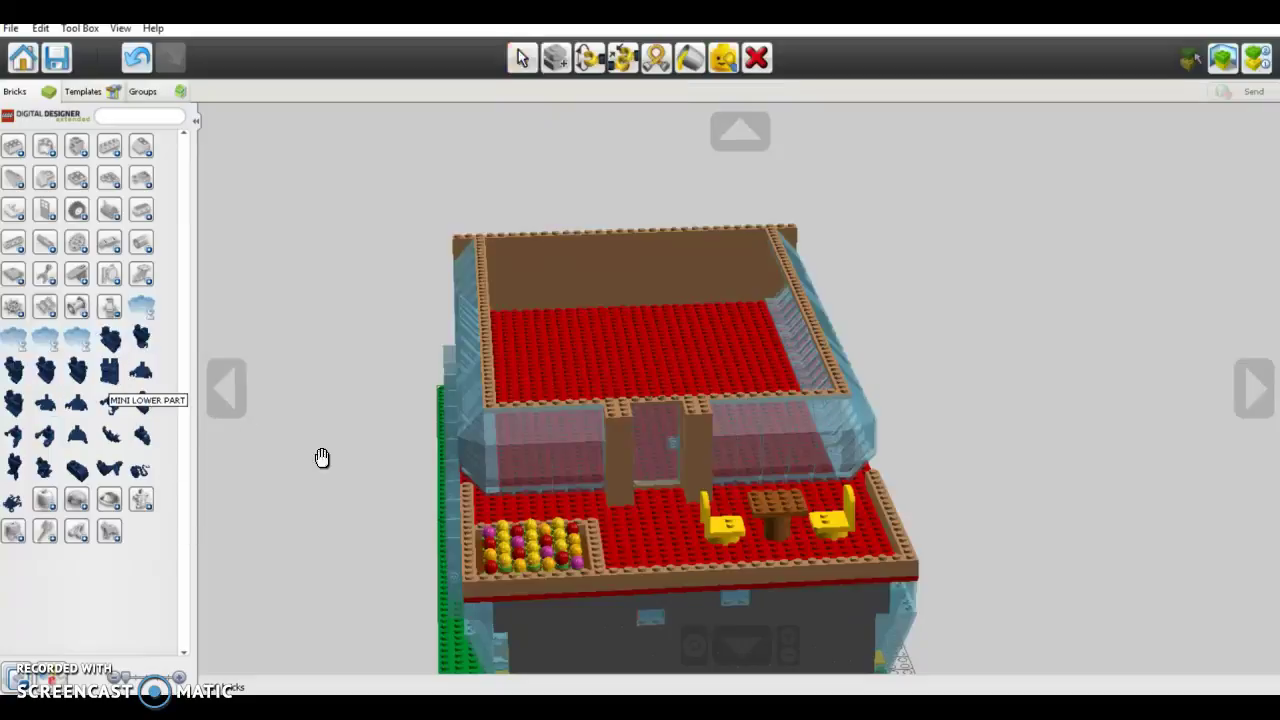
click(657, 566)
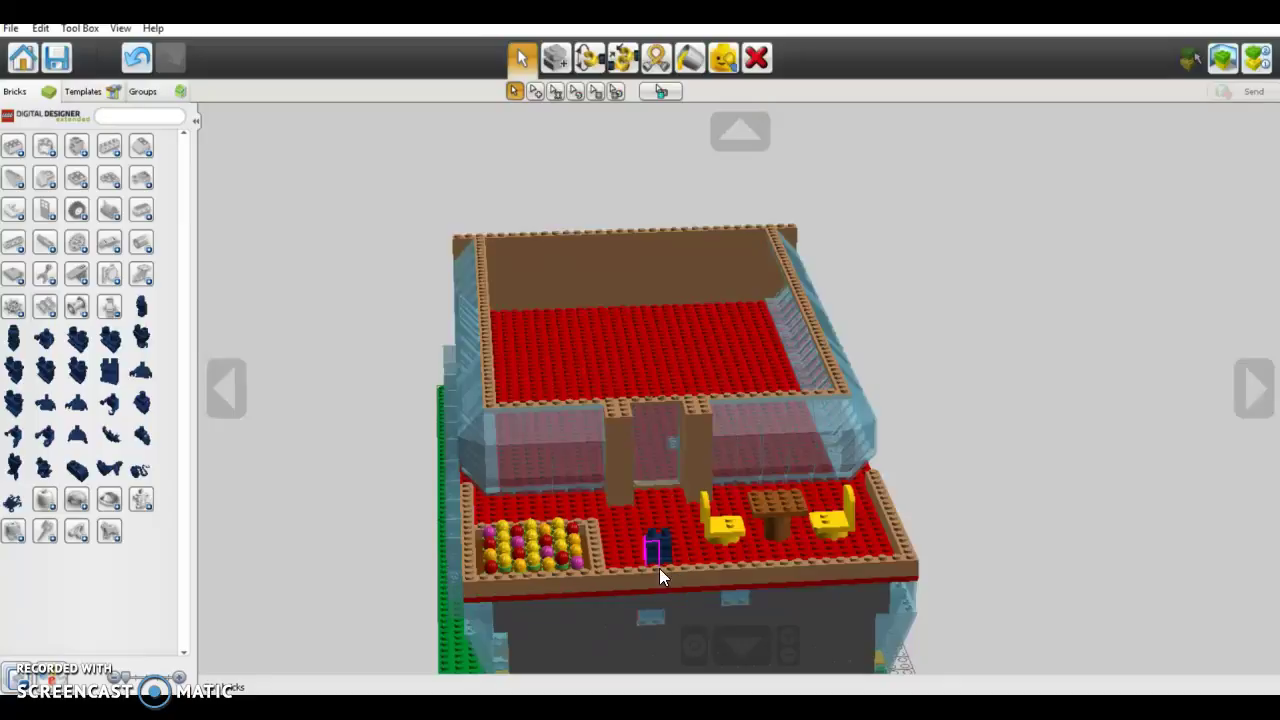
Set the brick colour to white and attach a minifigure upper part on top of the dark blue legs.
click(117, 319)
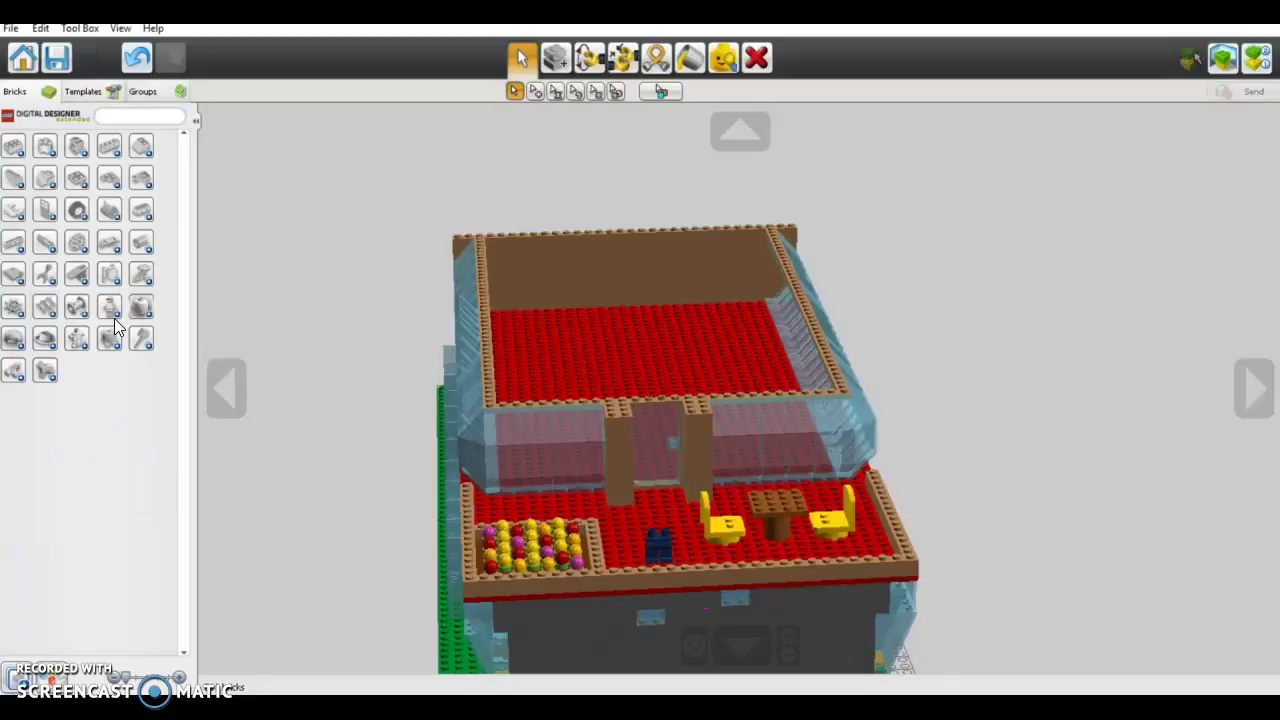
click(117, 319)
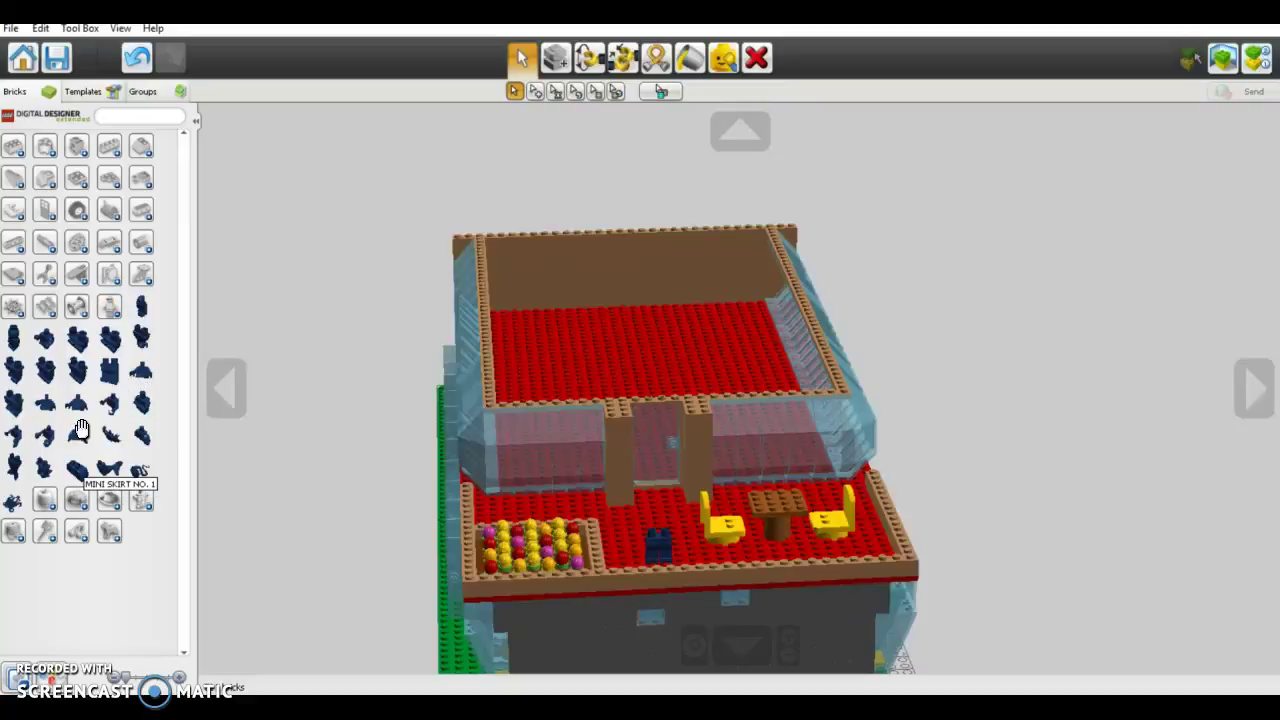
click(57, 680)
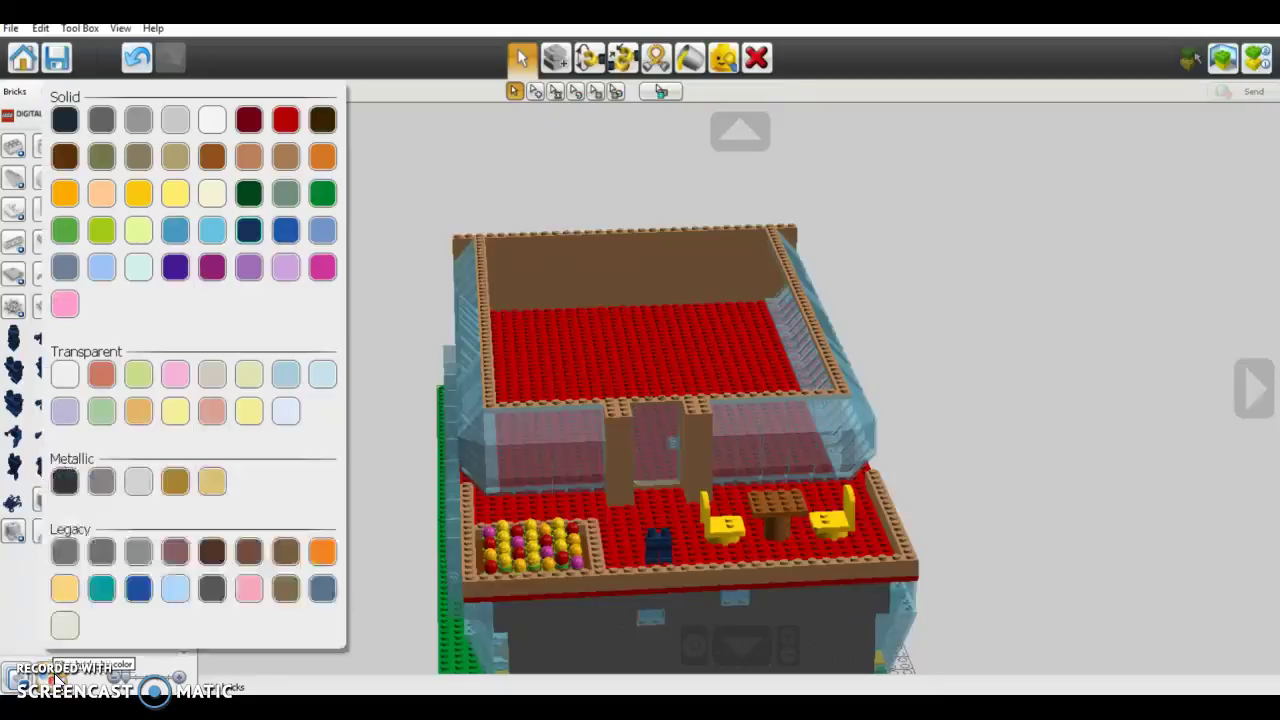
click(213, 120)
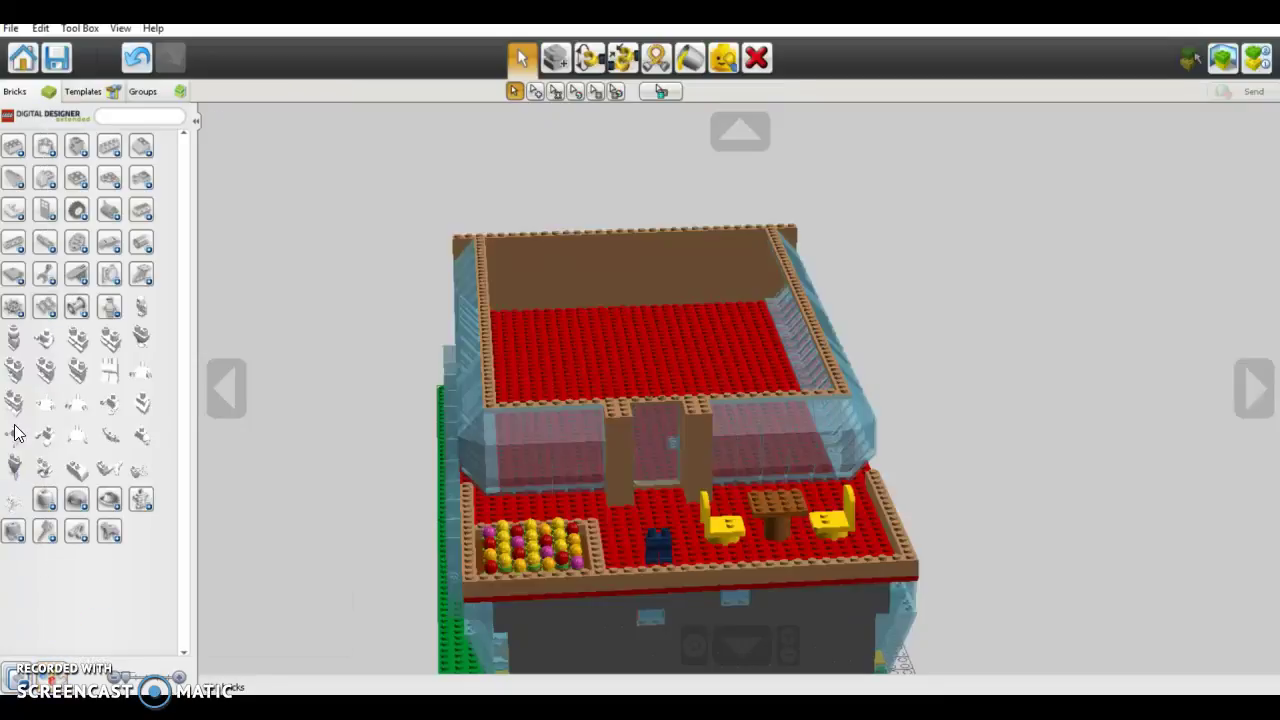
click(80, 413)
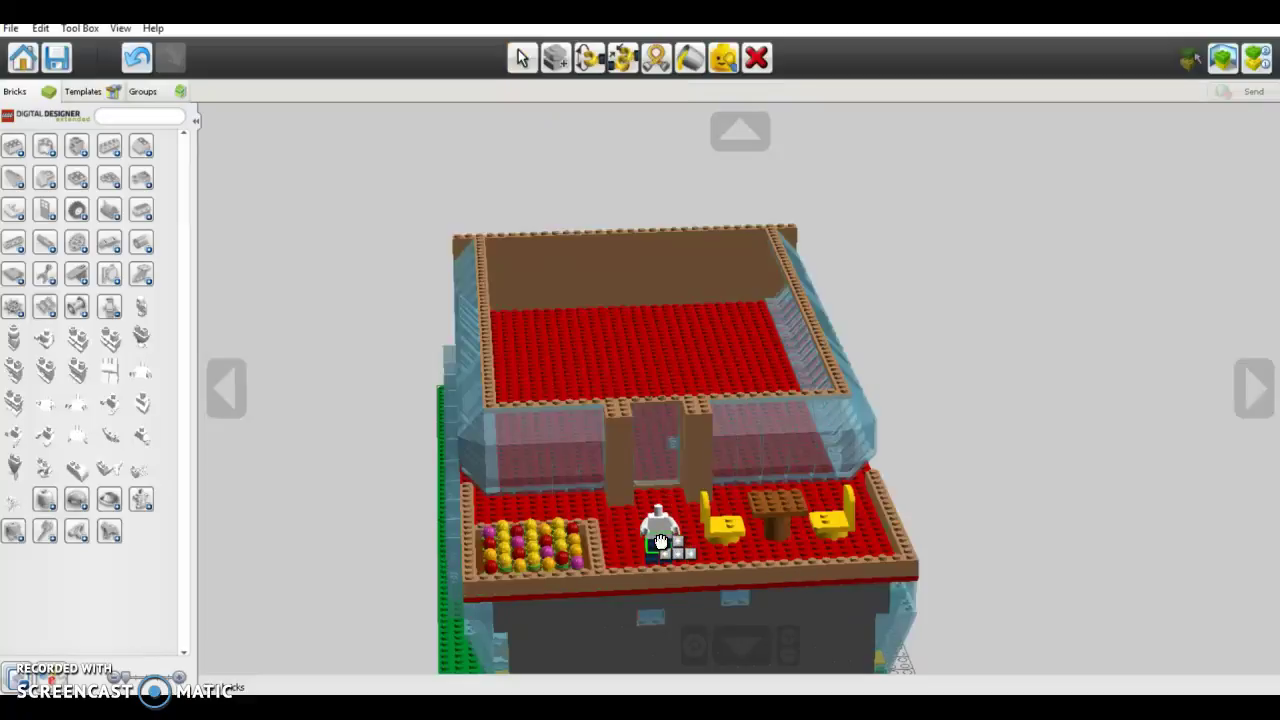
click(660, 542)
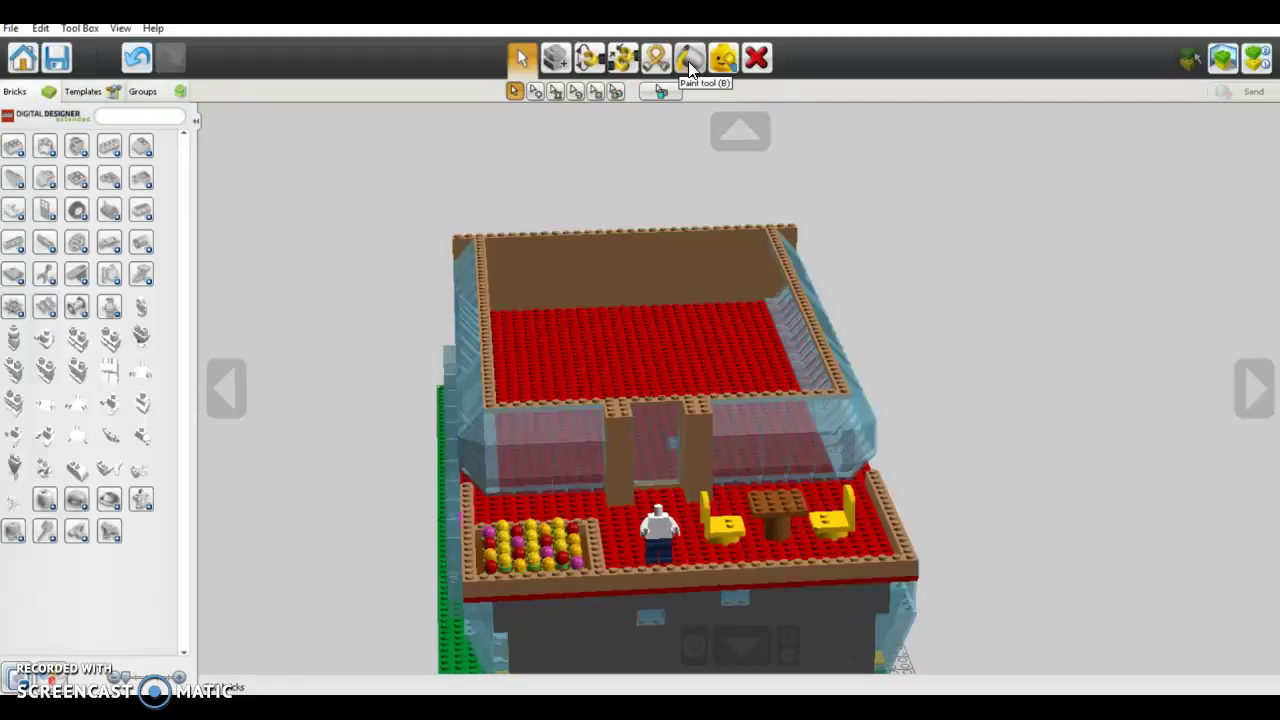
Browse the available decorations for the minifigure's white torso with the Decoration tool.
click(689, 62)
click(576, 91)
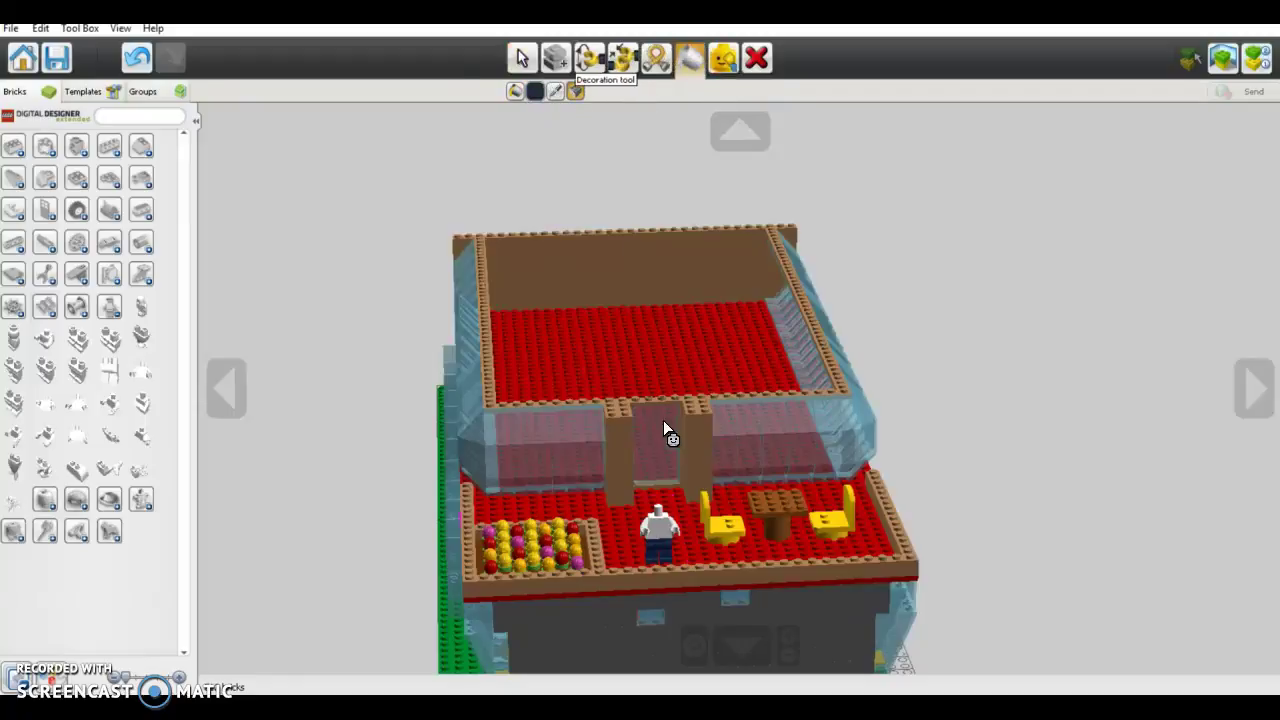
click(657, 526)
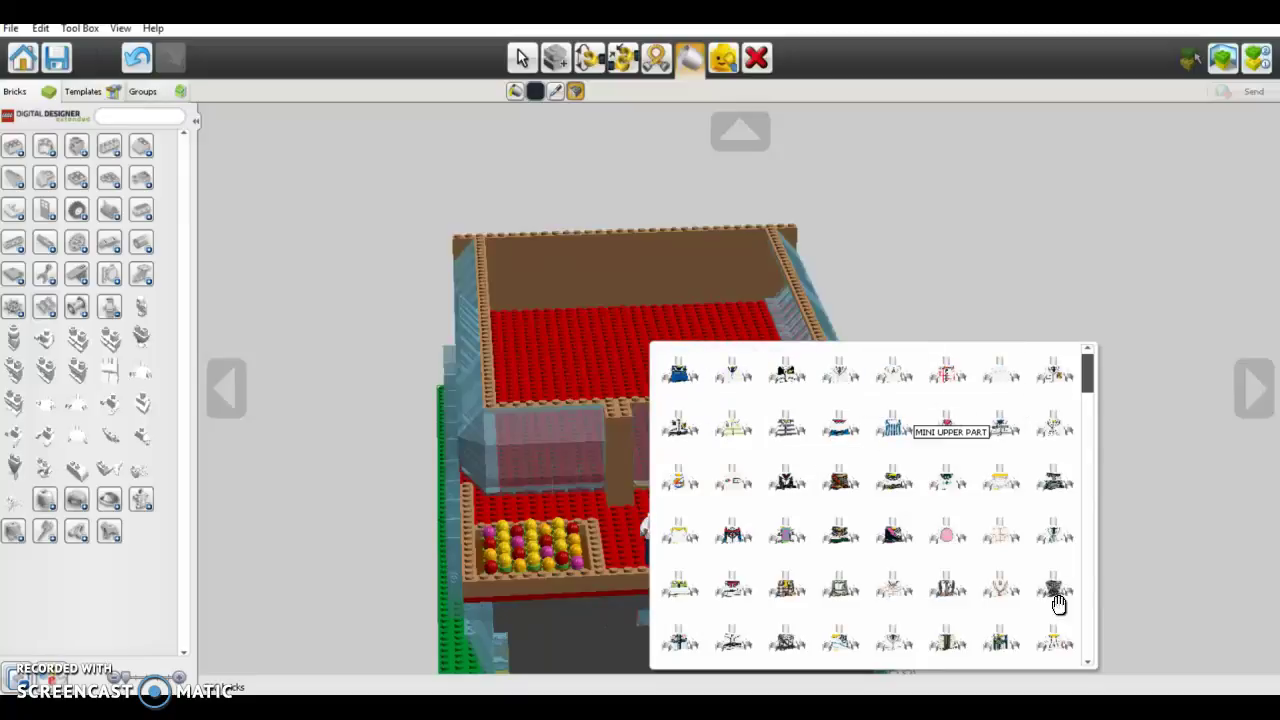
click(1088, 663)
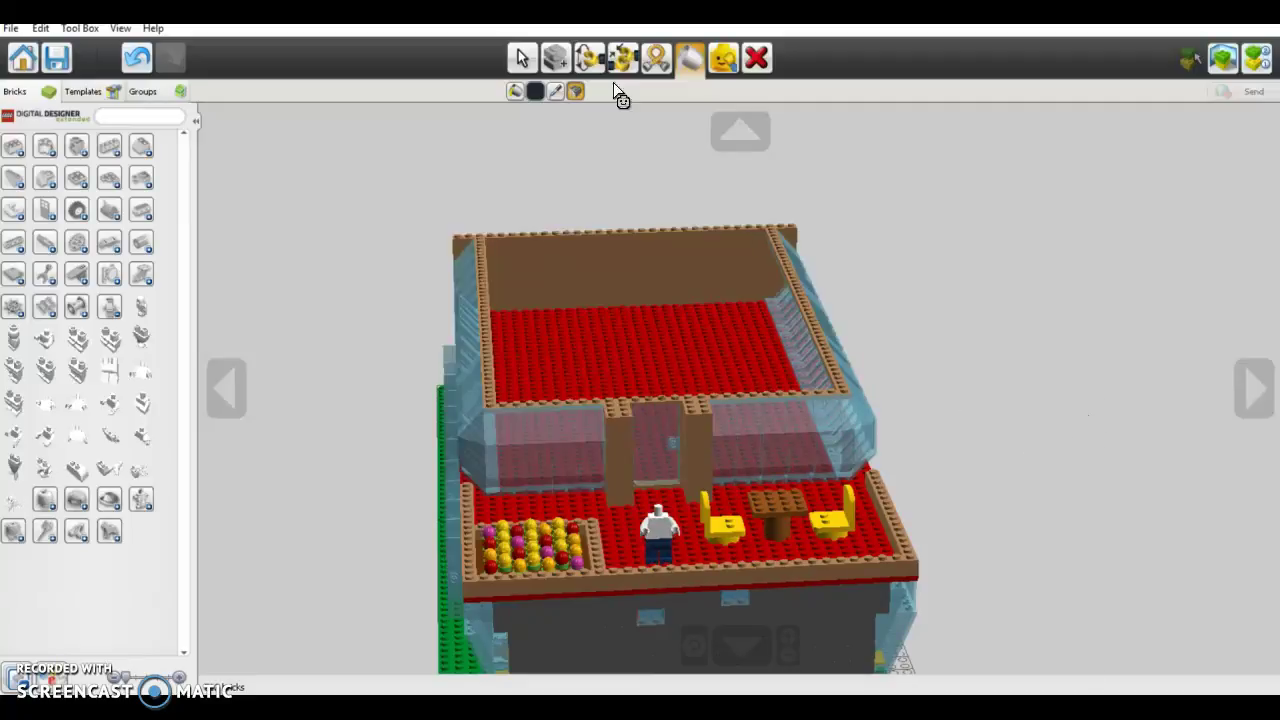
click(659, 530)
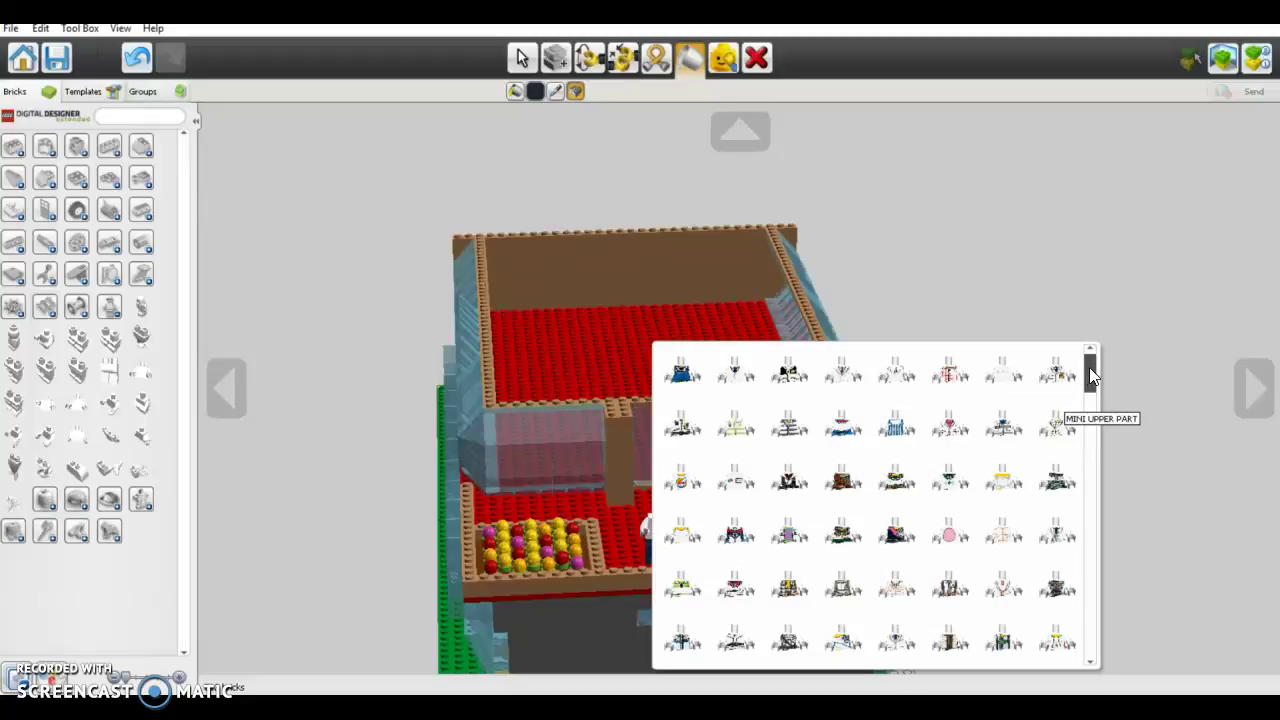
drag(1091, 374, 1089, 396)
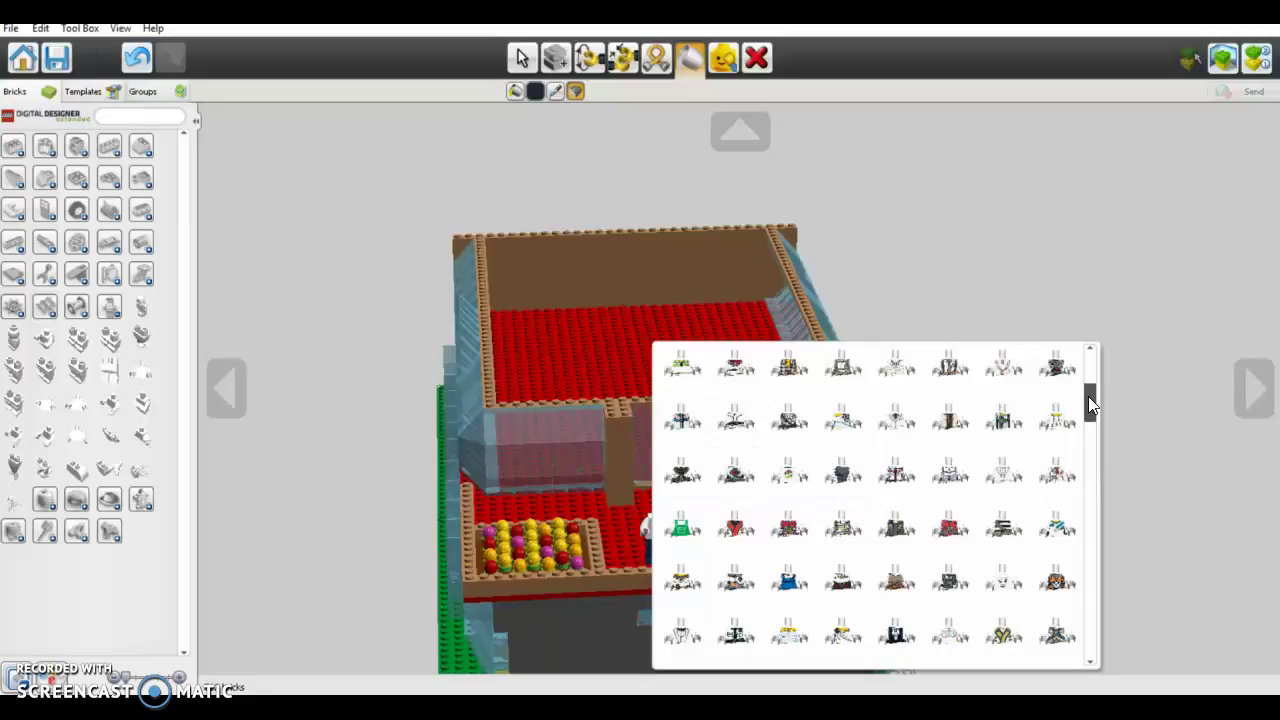
drag(1090, 404, 1090, 428)
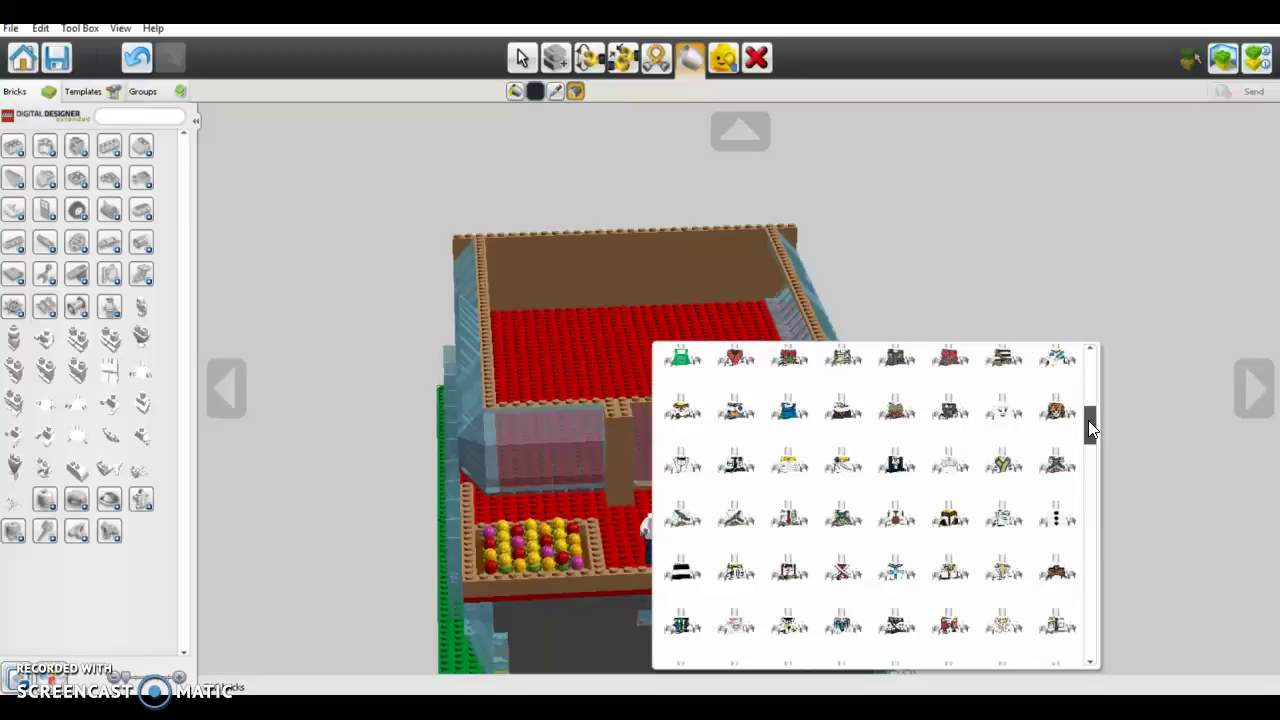
drag(1088, 420, 1089, 467)
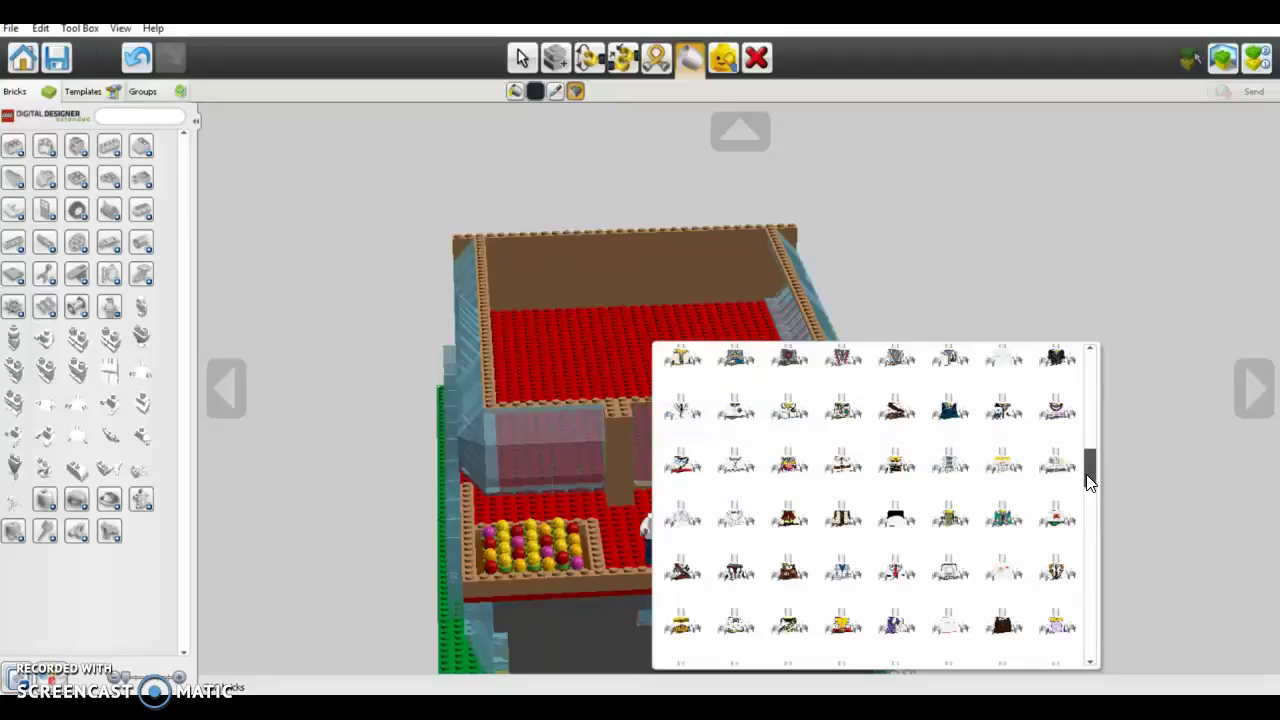
click(1192, 438)
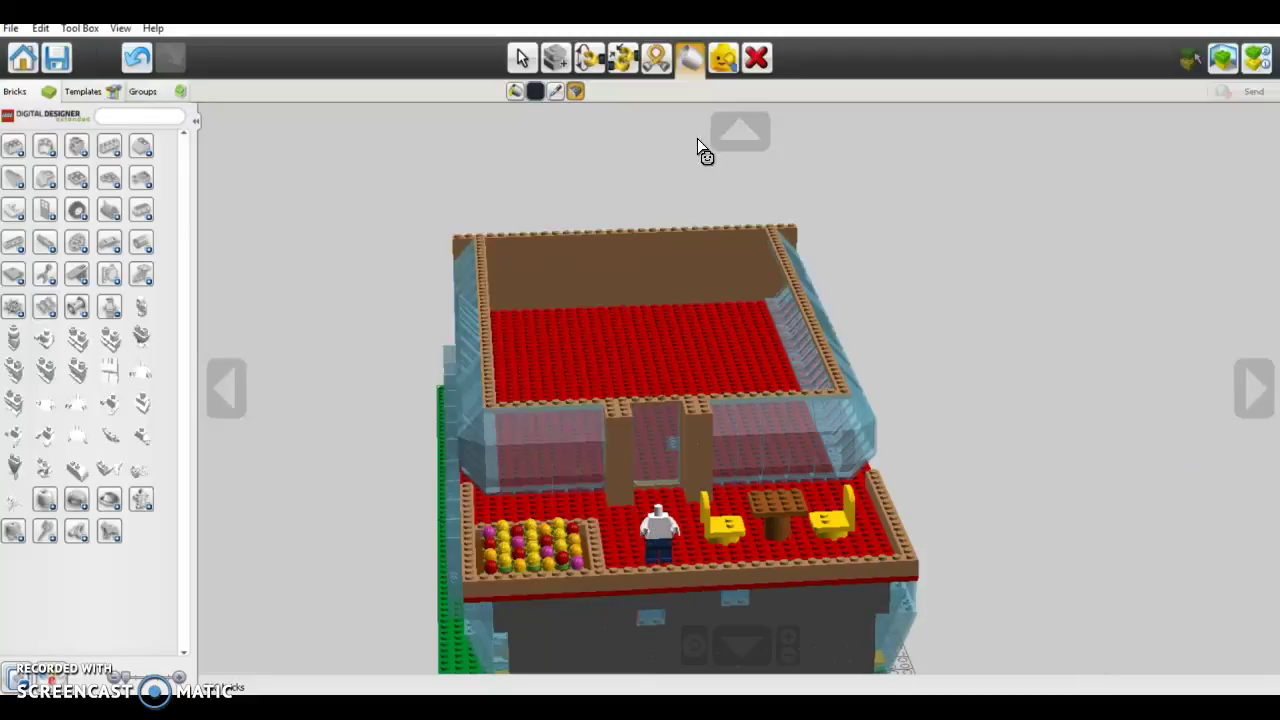
Paint the minifigure's white torso Bright Red.
click(536, 92)
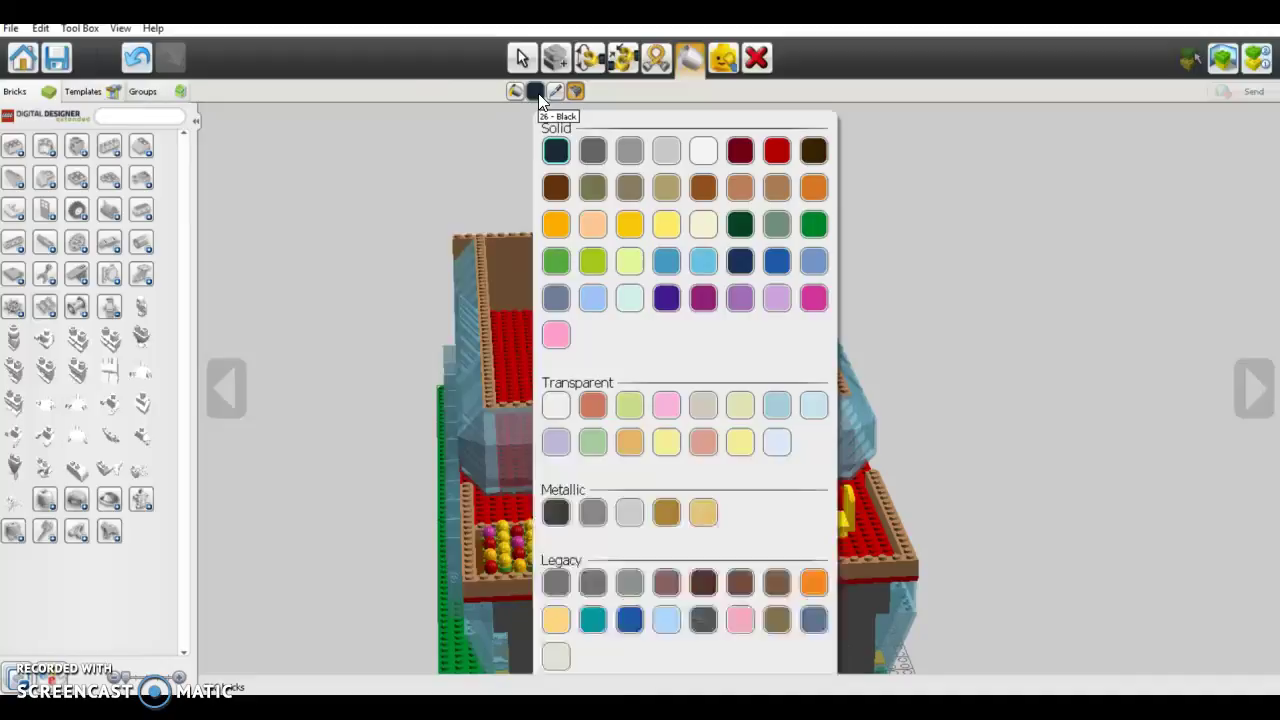
click(779, 155)
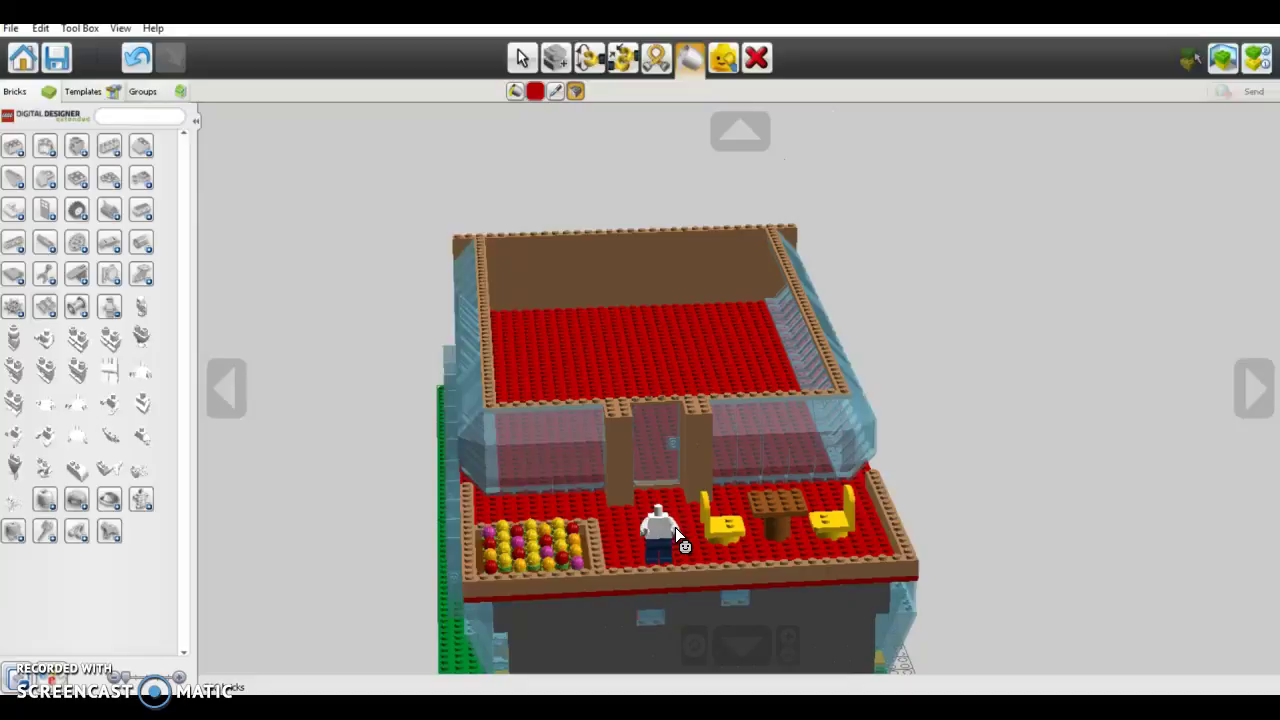
right_drag(978, 596, 904, 459)
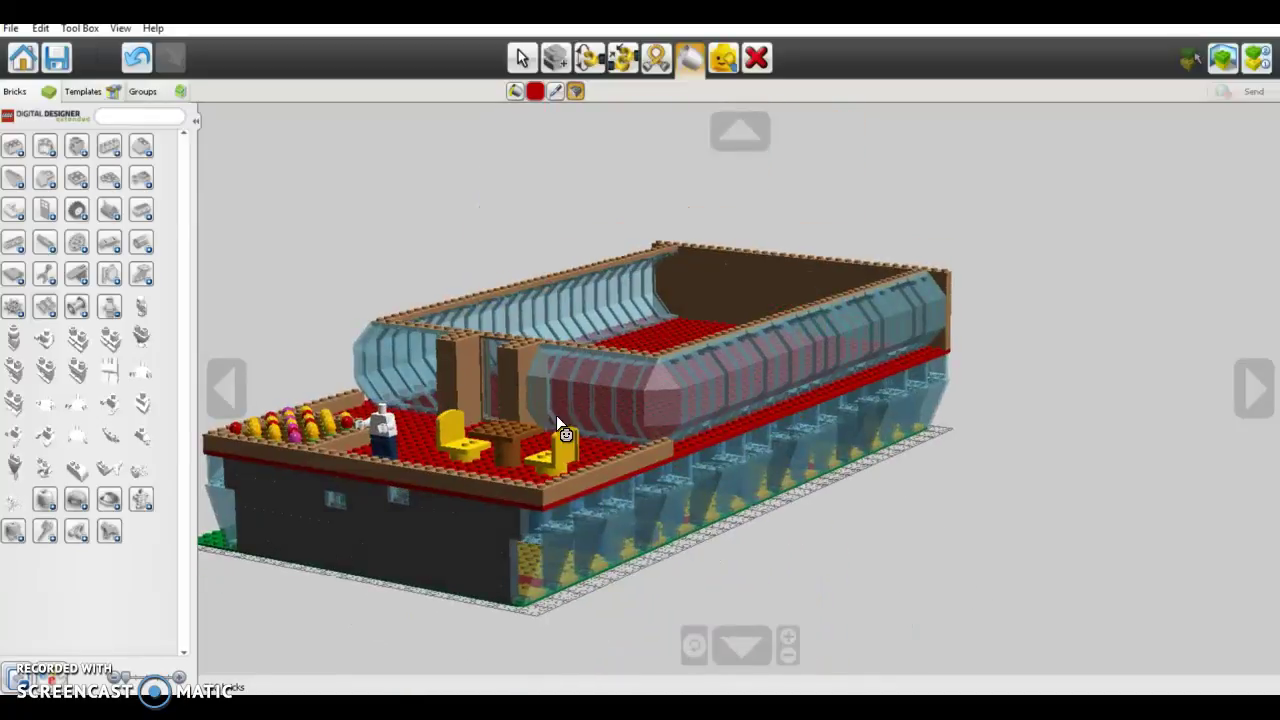
click(515, 92)
click(388, 446)
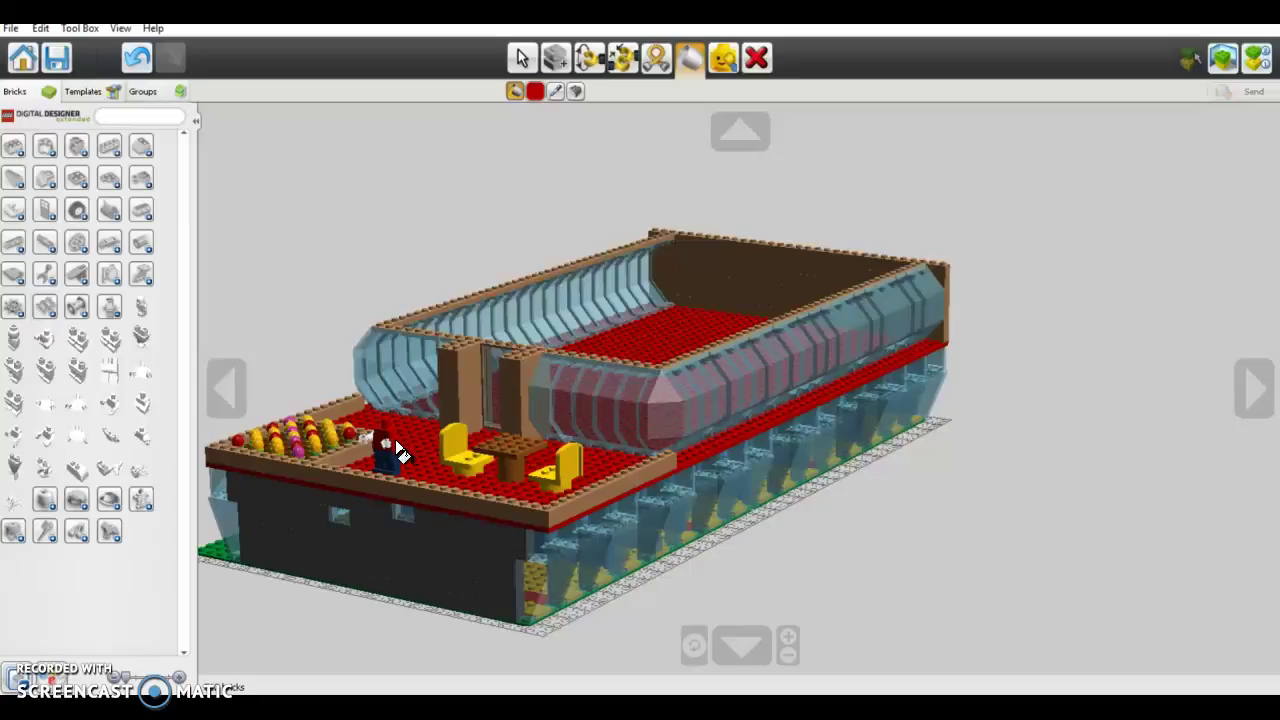
Paint the minifigure's remaining white arm Bright Red and its hands light yellow.
right_drag(563, 500, 834, 577)
scroll(650, 513, up, 3)
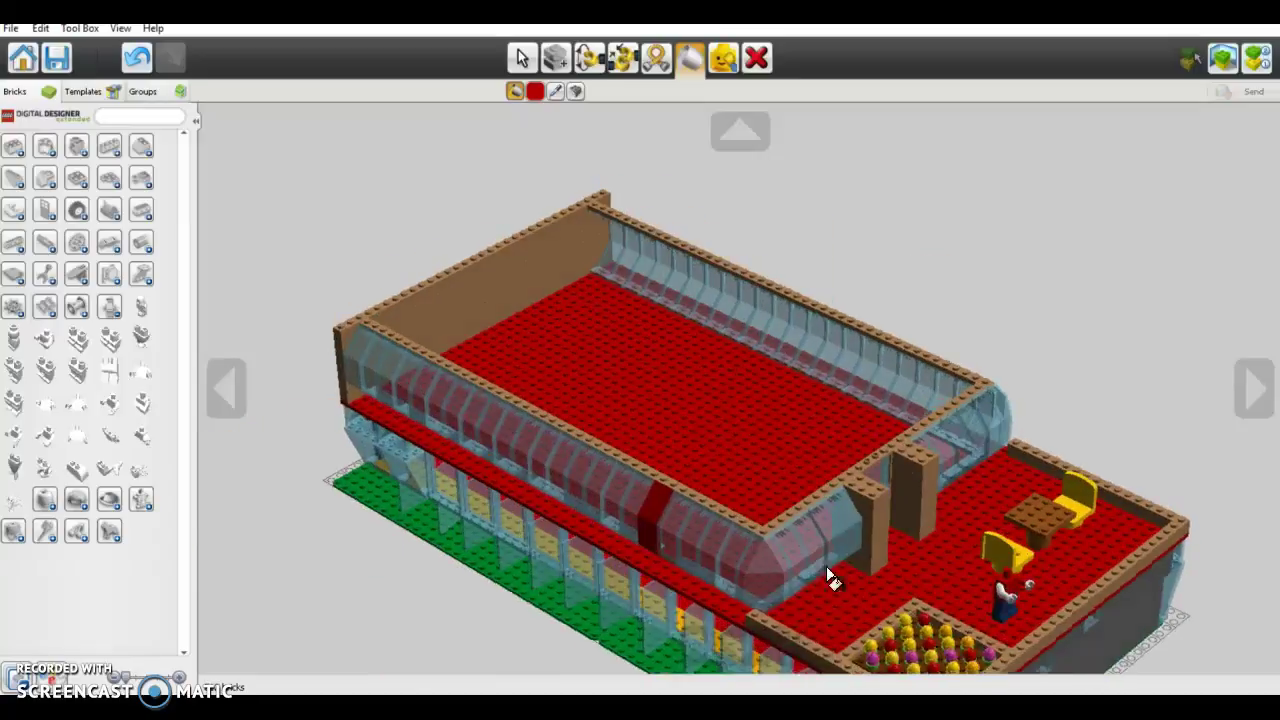
click(533, 95)
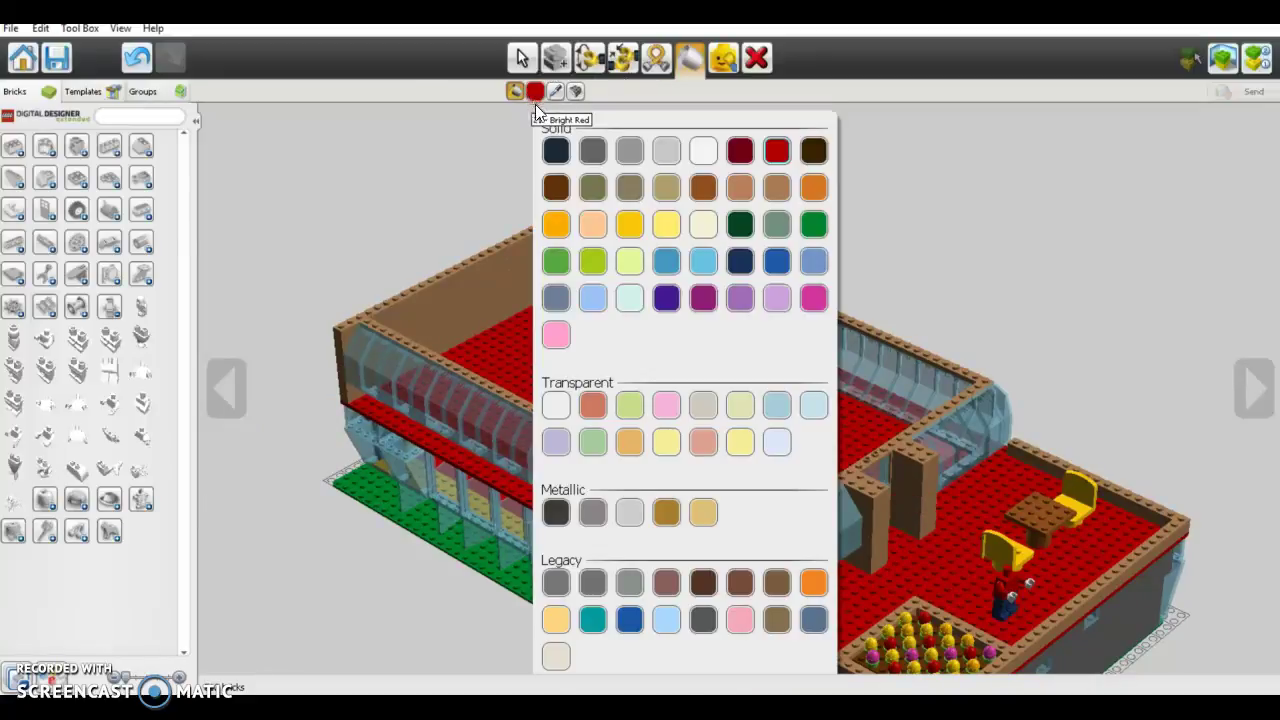
click(674, 229)
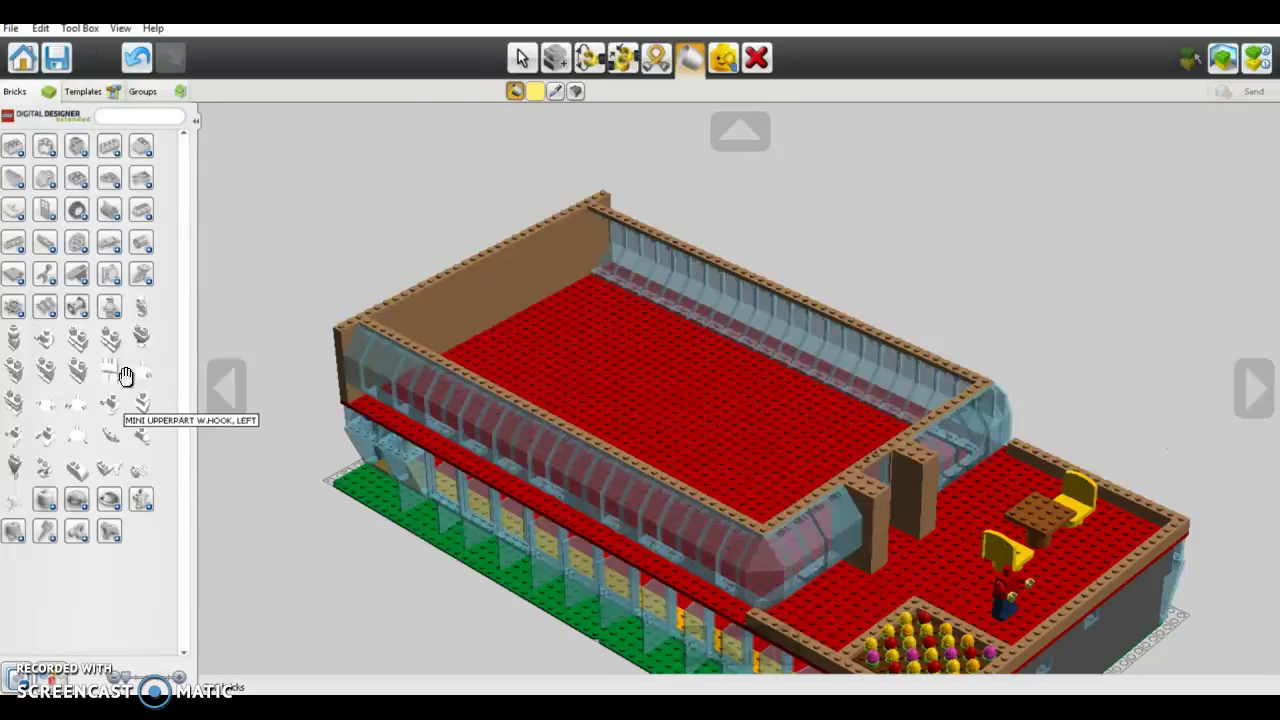
Place a white minifigure head on the red torso.
click(54, 507)
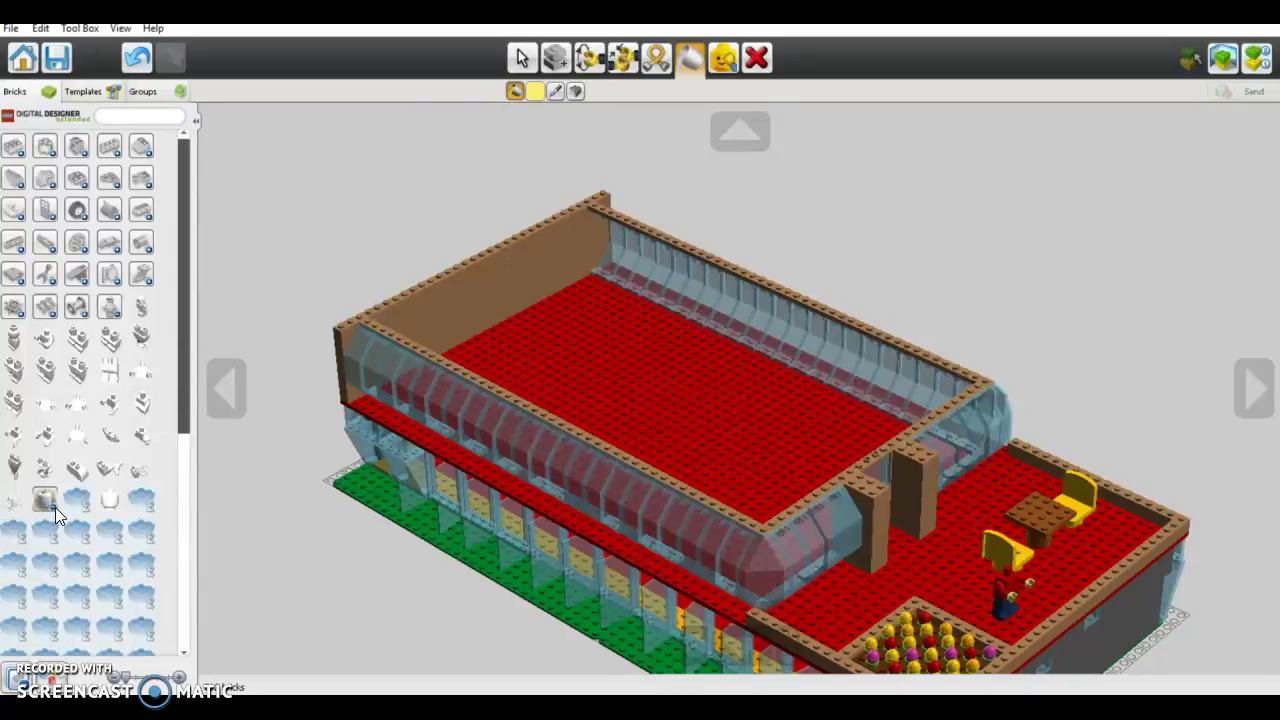
click(113, 508)
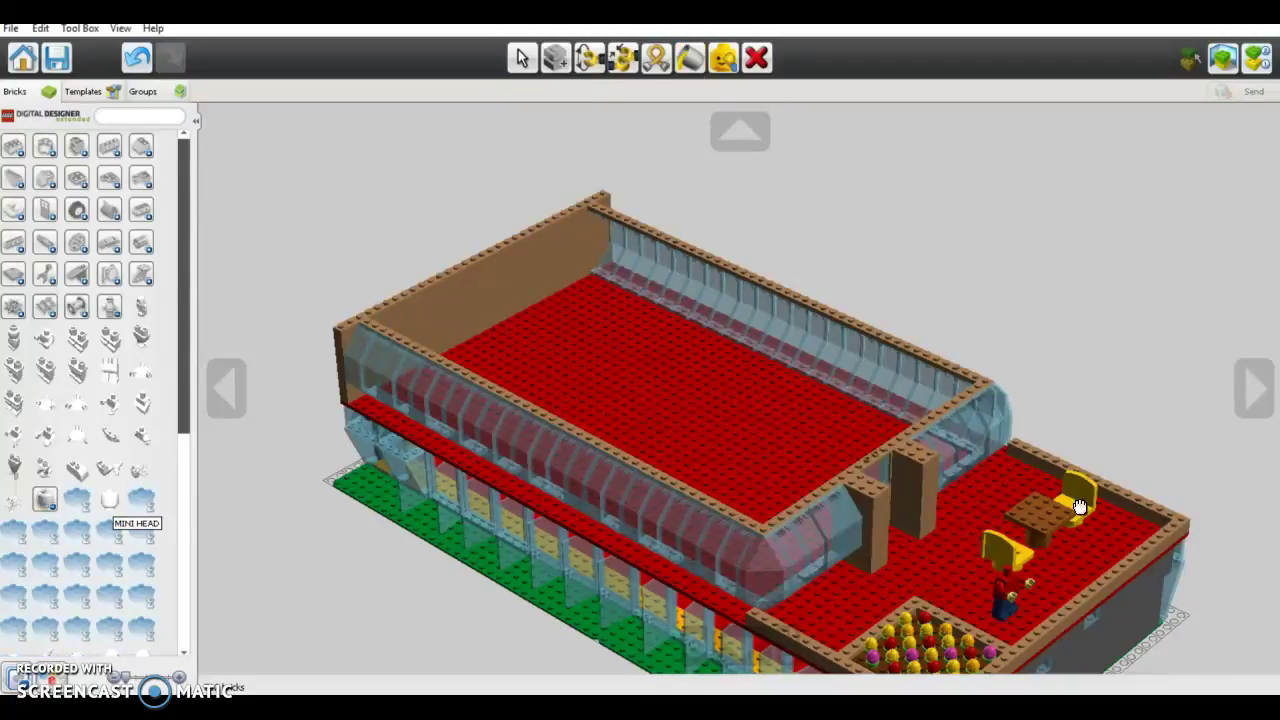
click(1012, 578)
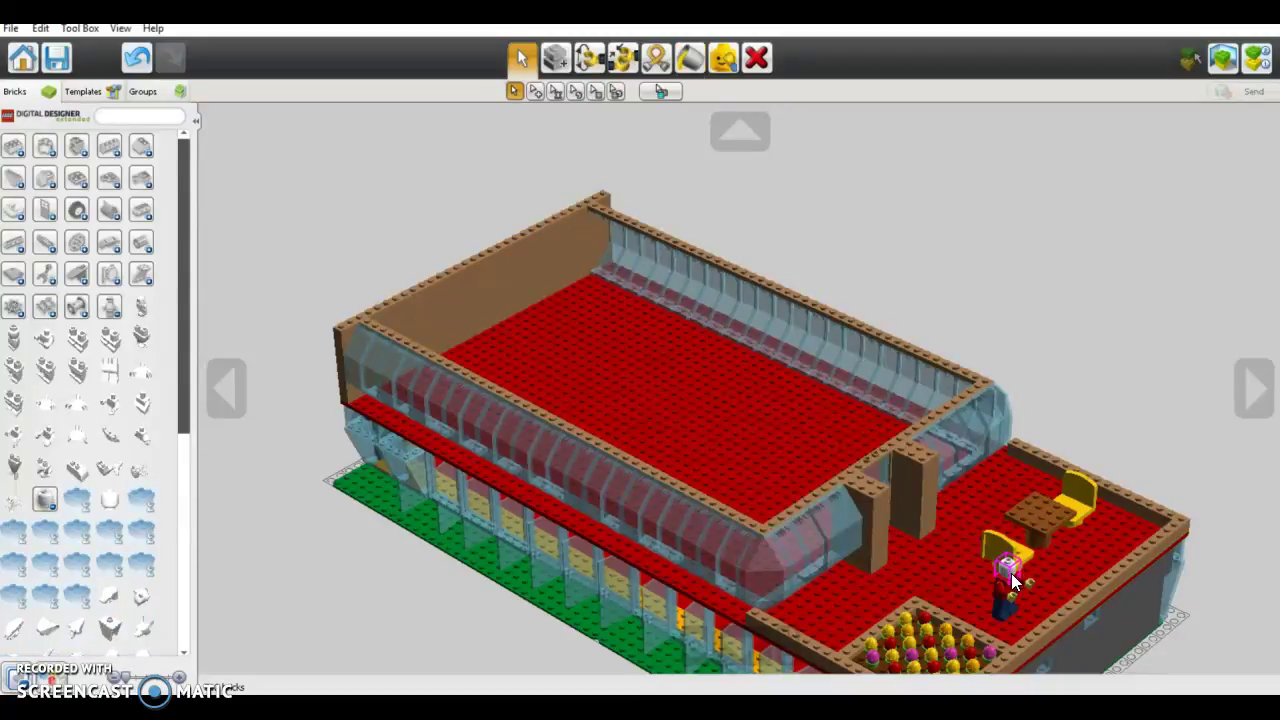
click(112, 312)
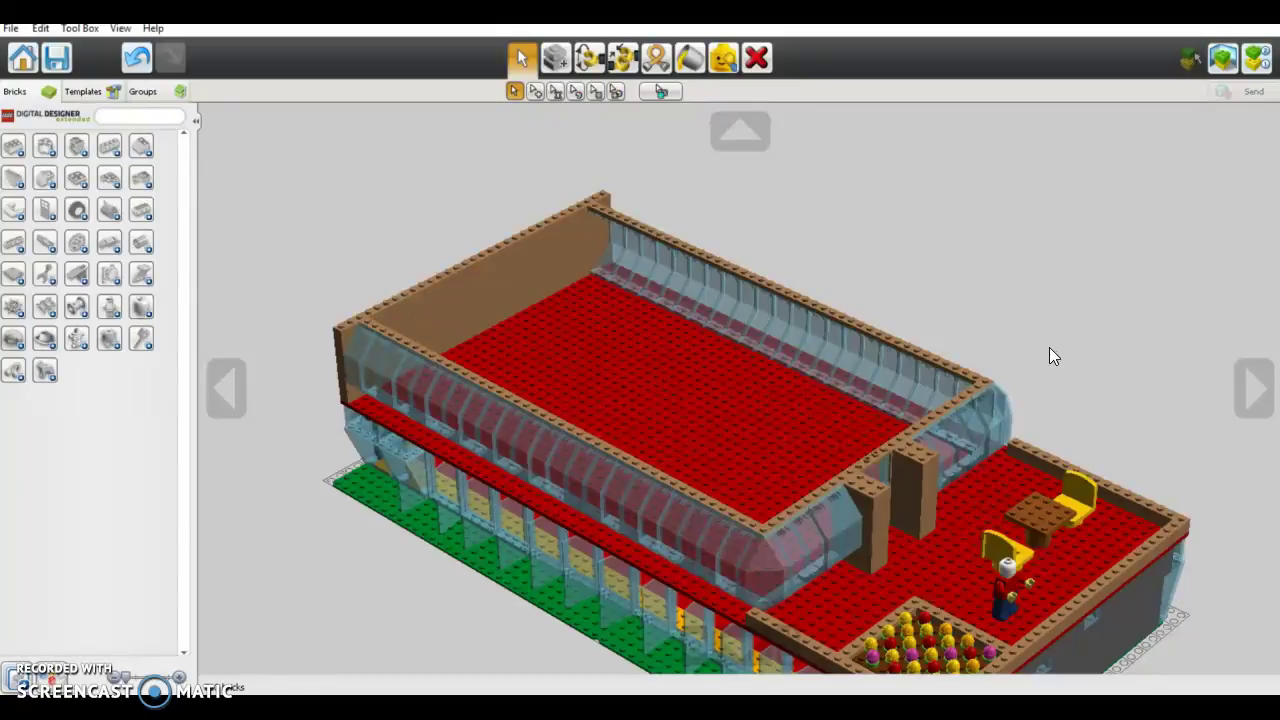
Paint the minifigure's white head light yellow.
key(Right)
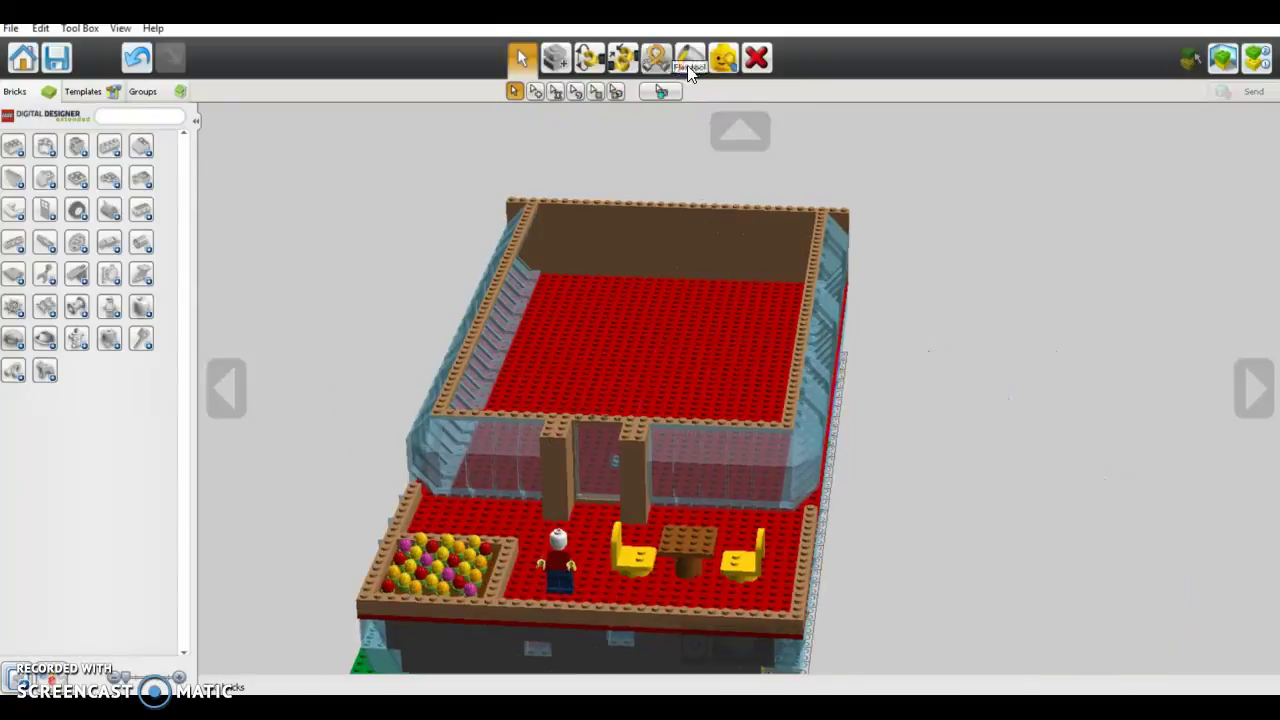
click(690, 58)
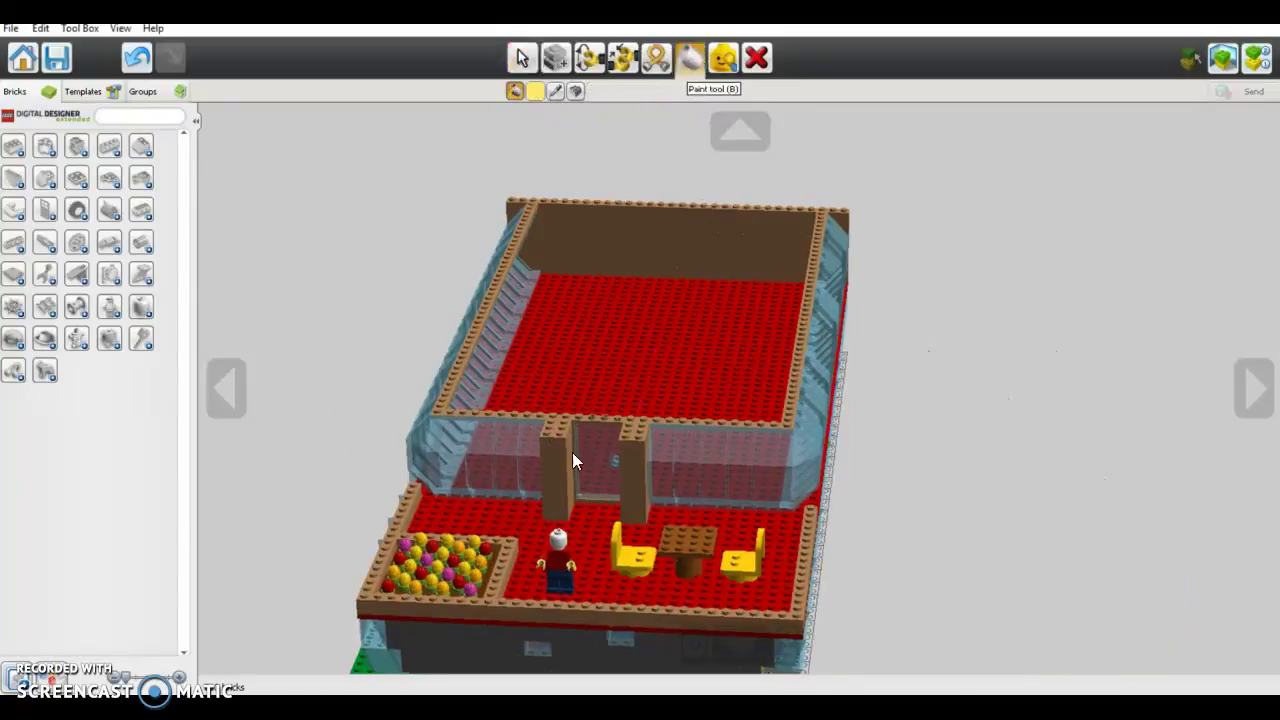
click(560, 548)
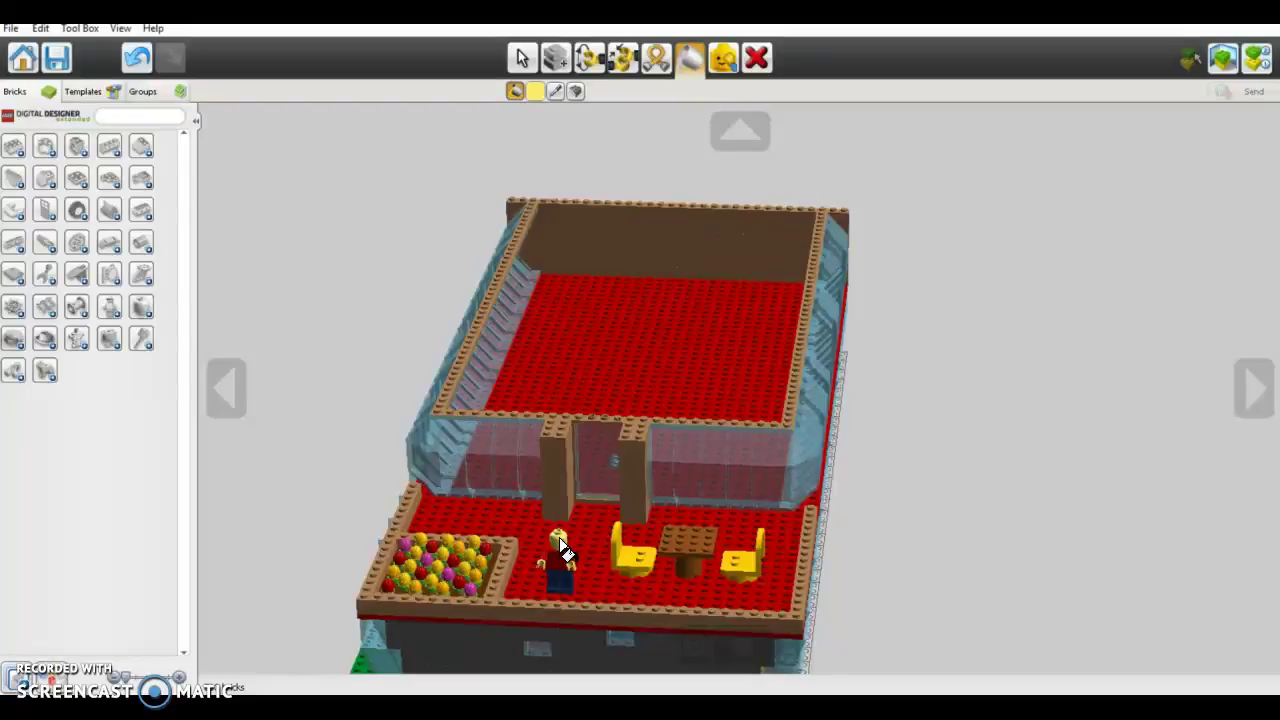
Apply the face decoration with black sunglasses to the minifigure's yellow head using the Decoration tool.
click(577, 91)
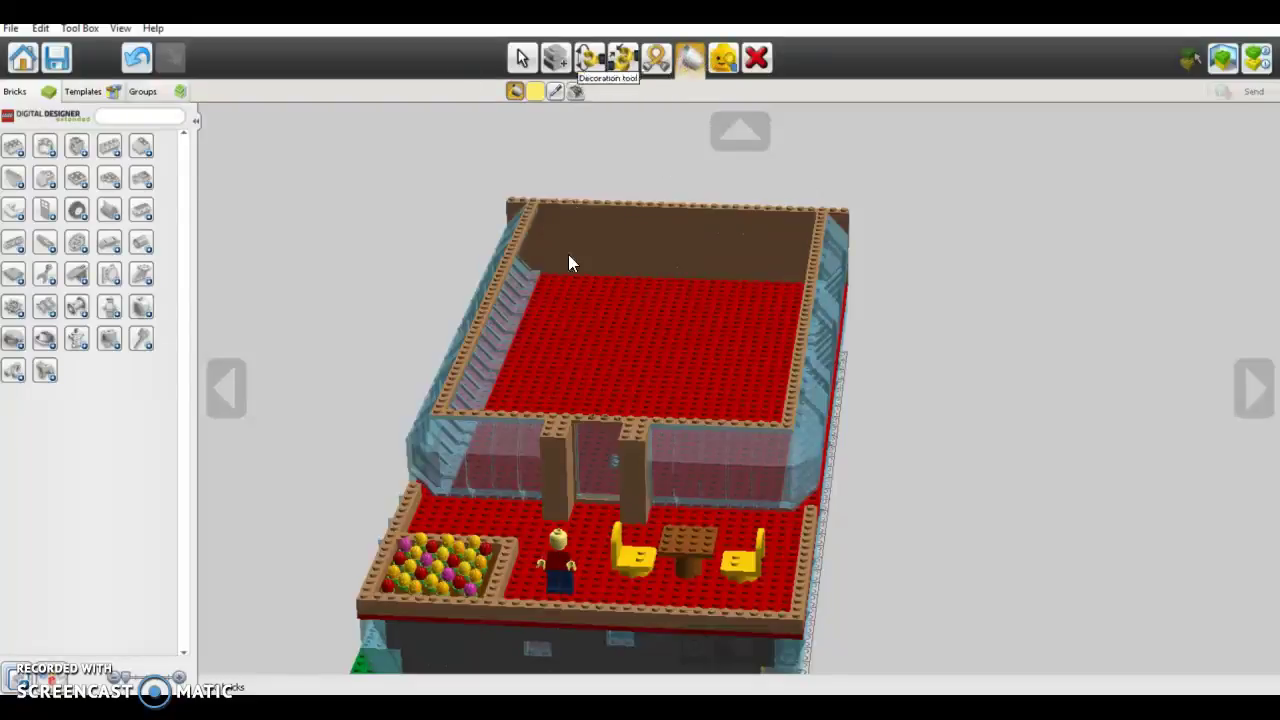
click(560, 548)
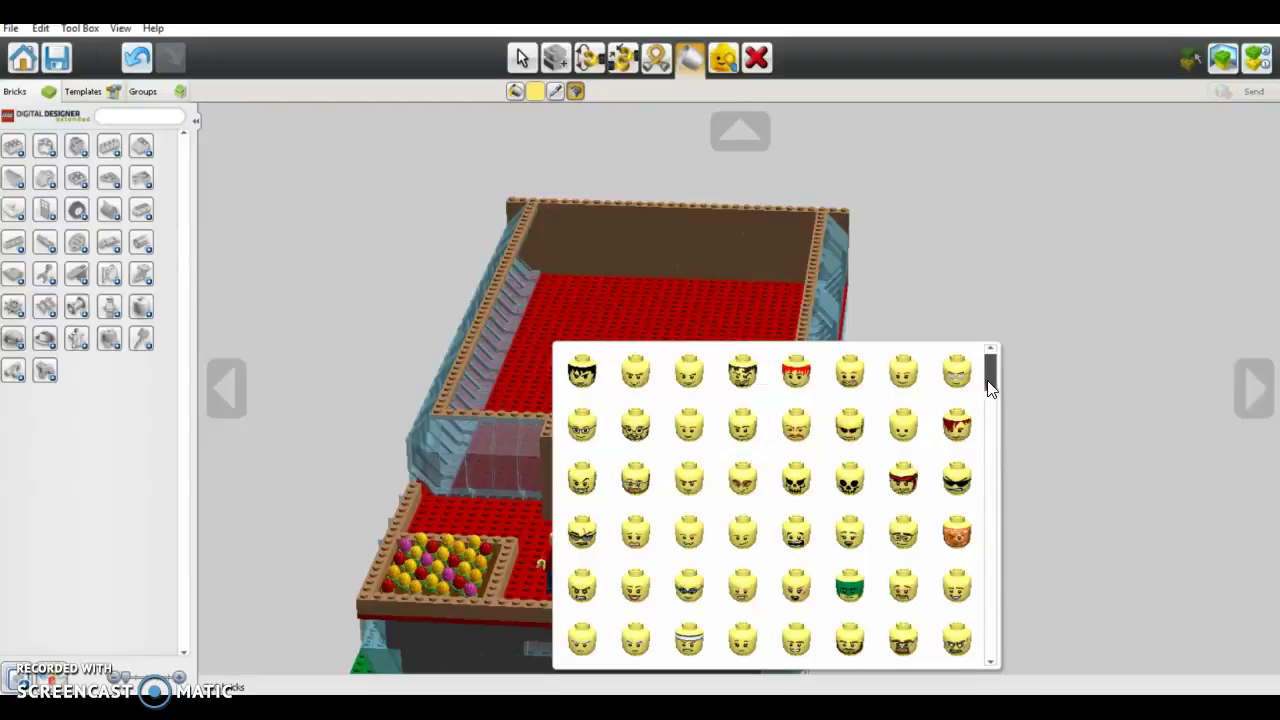
scroll(990, 395, down, 2)
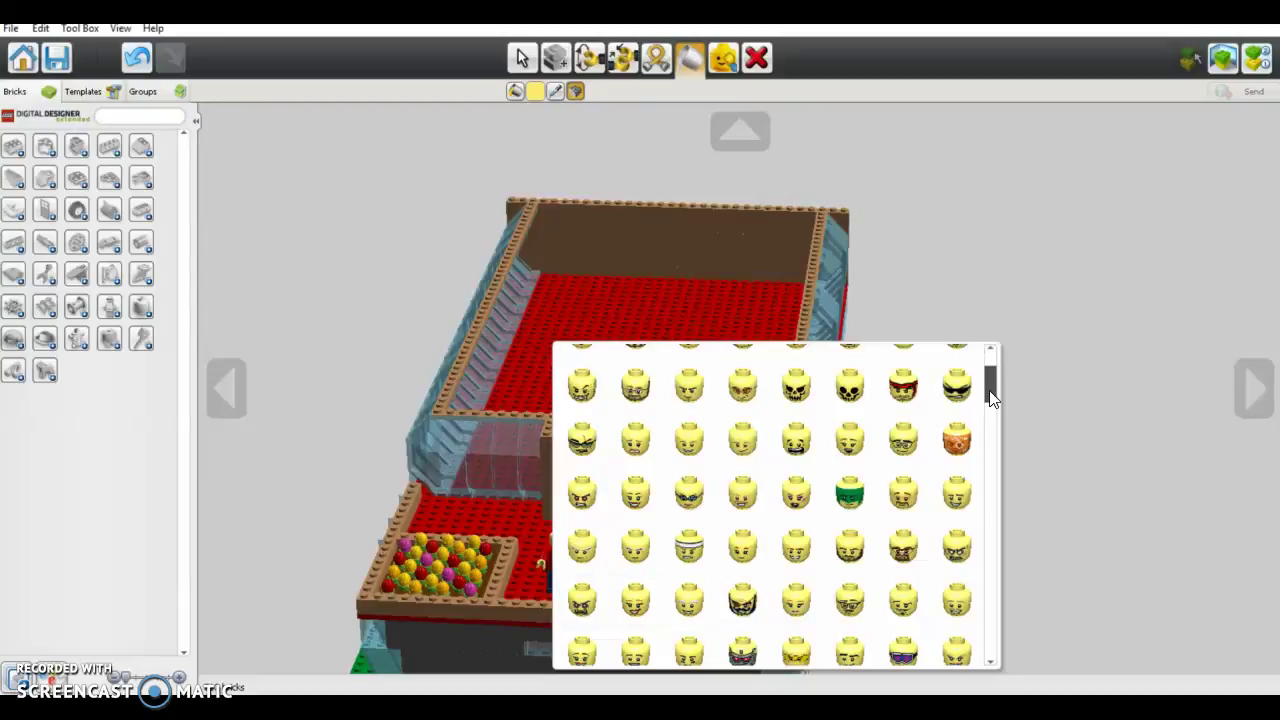
drag(990, 398, 993, 425)
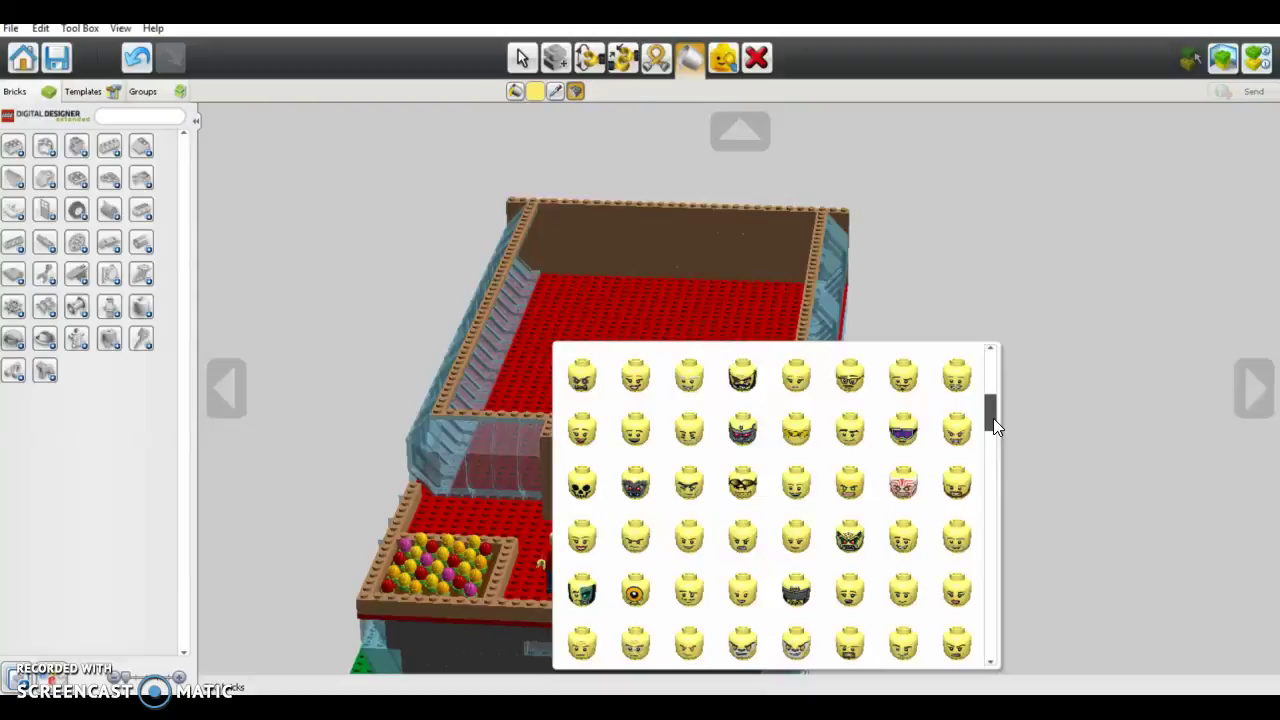
drag(993, 418, 990, 450)
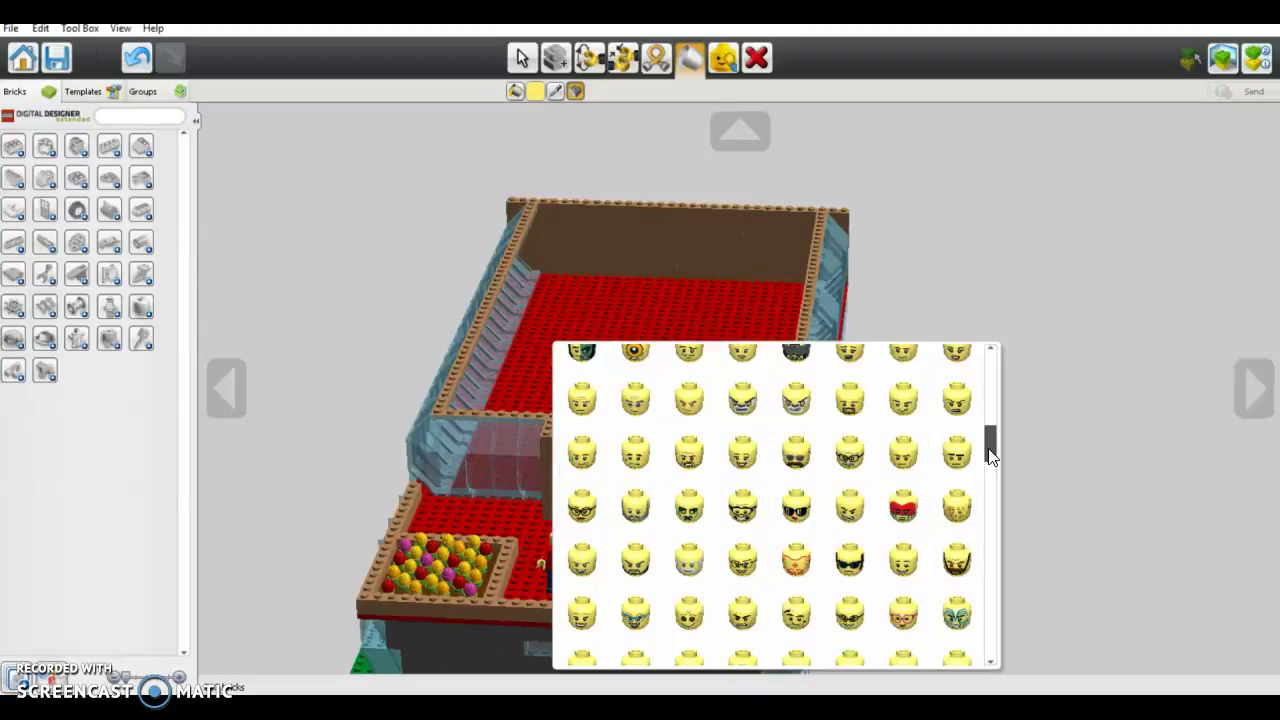
drag(990, 462, 988, 500)
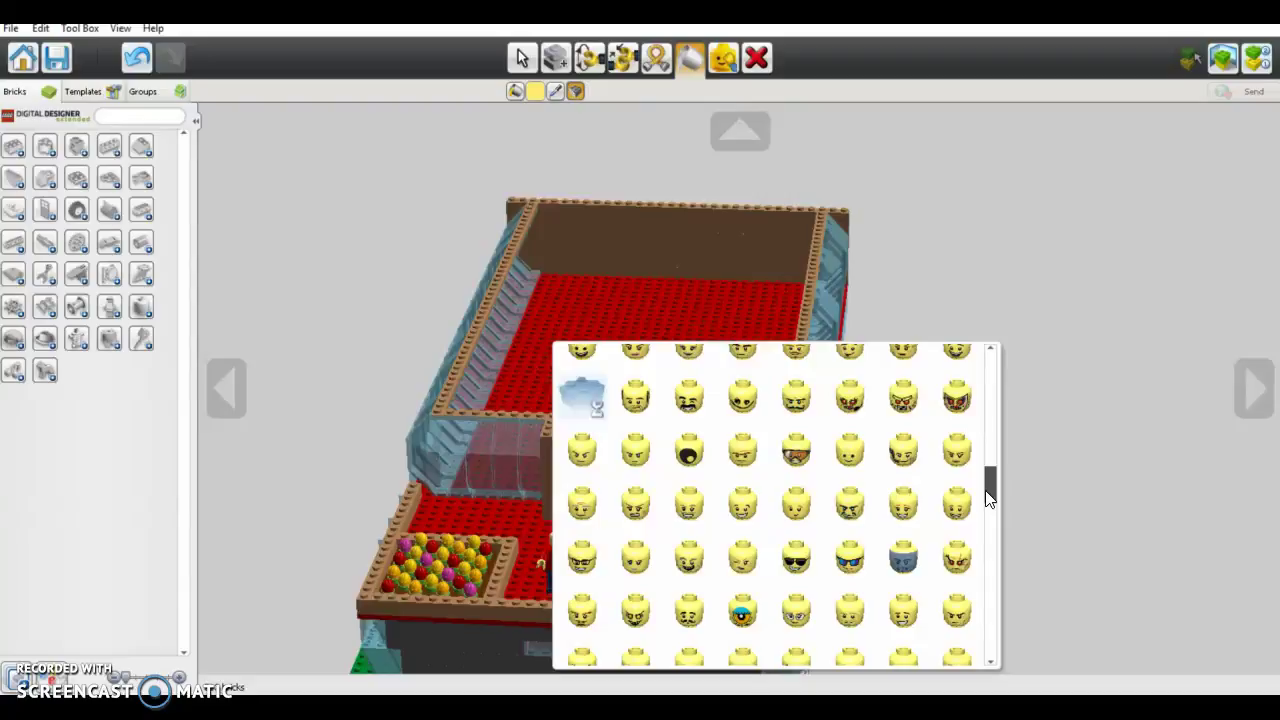
drag(988, 500, 983, 535)
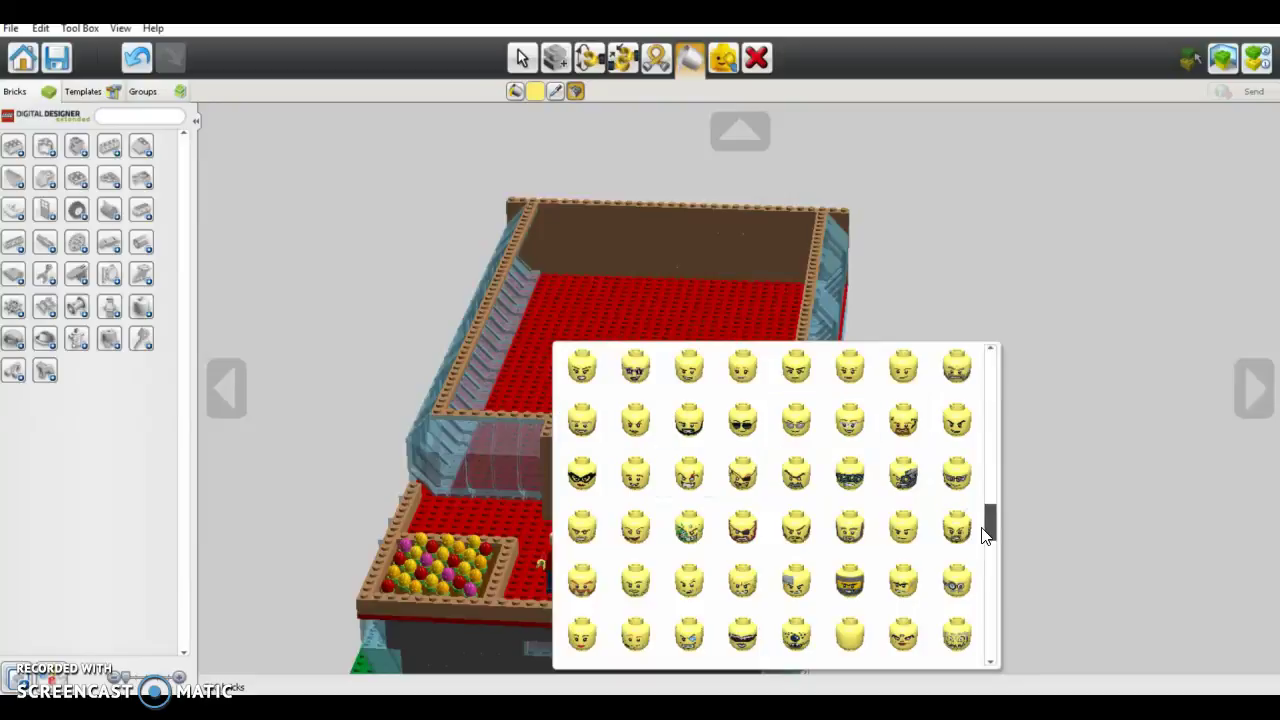
scroll(985, 548, down, 5)
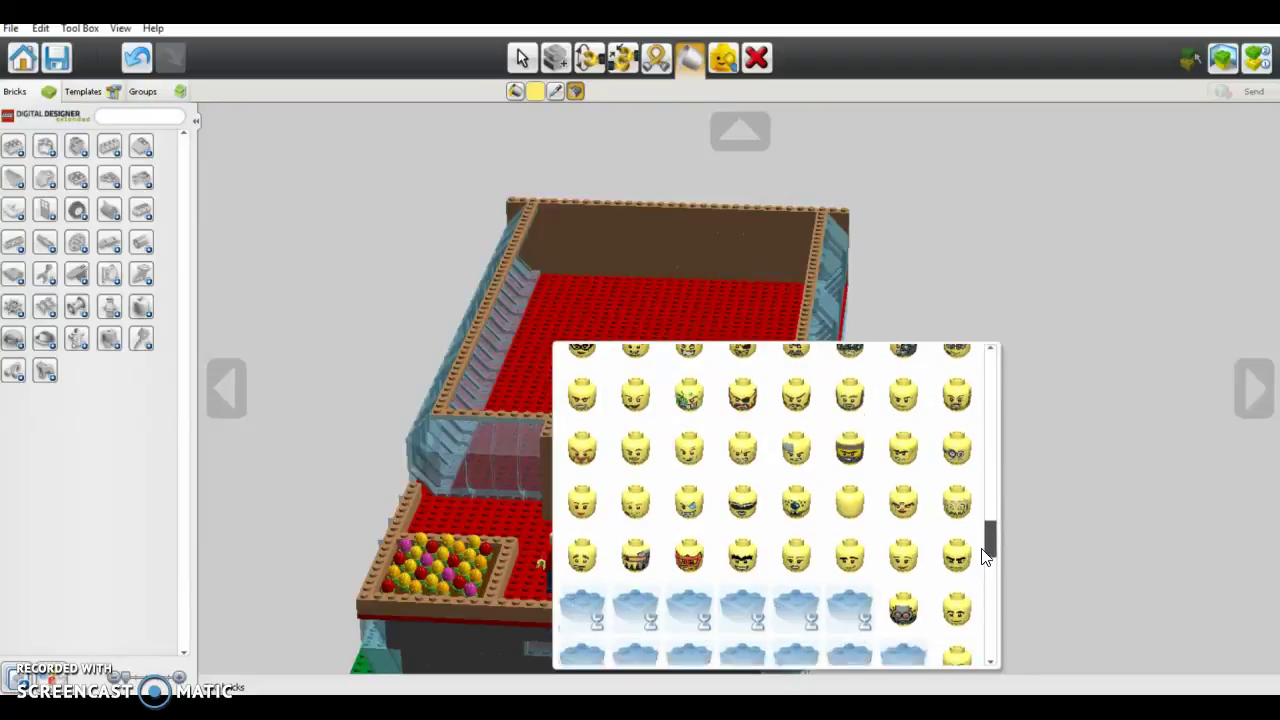
drag(985, 562, 985, 572)
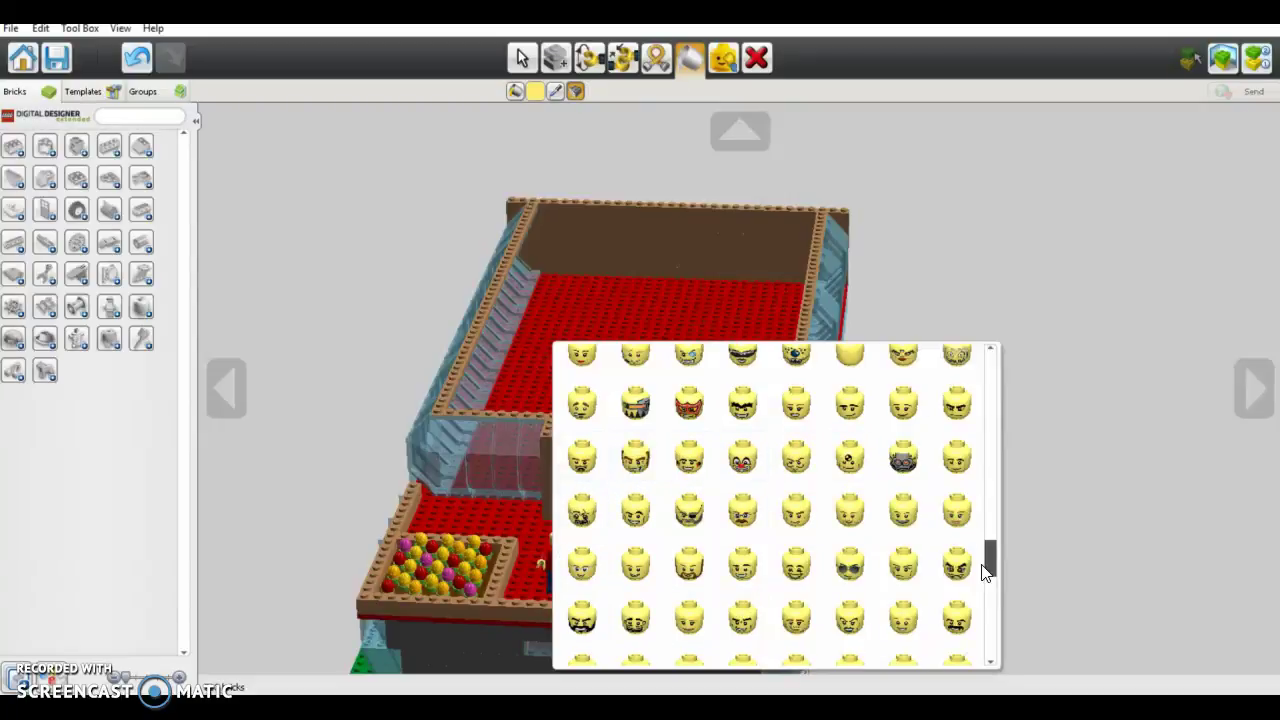
drag(982, 577, 982, 611)
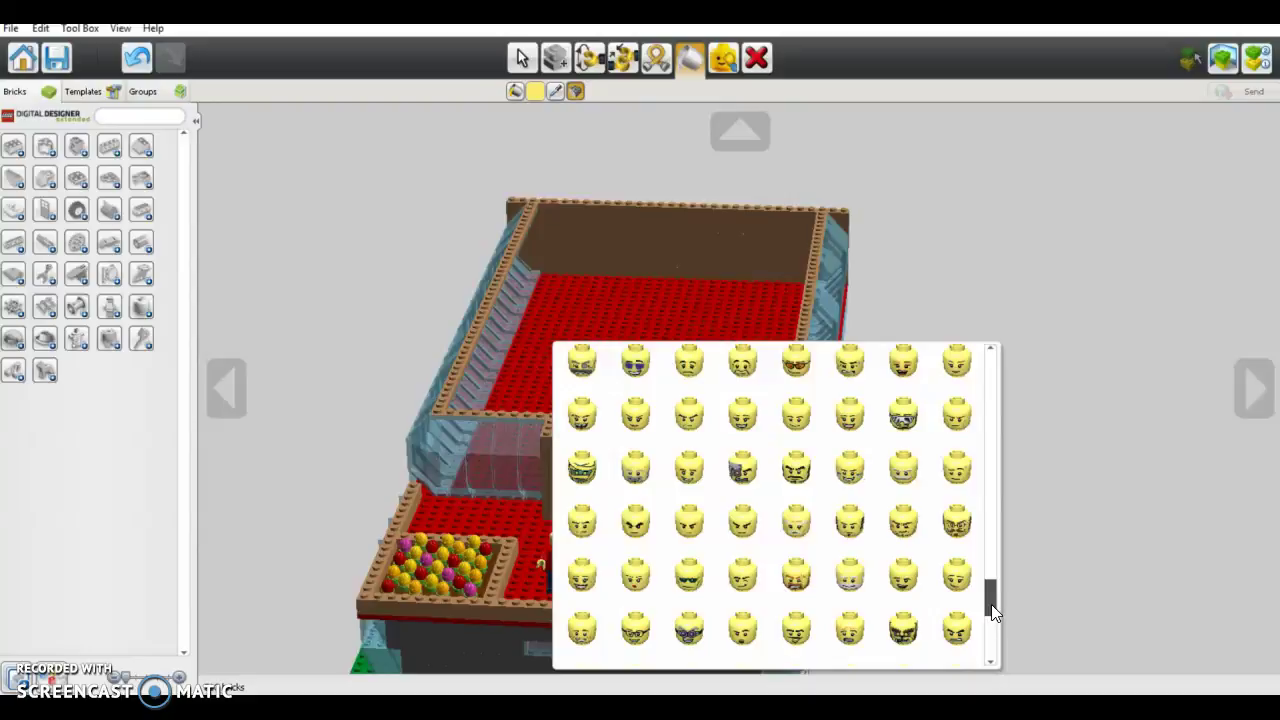
drag(990, 620, 992, 645)
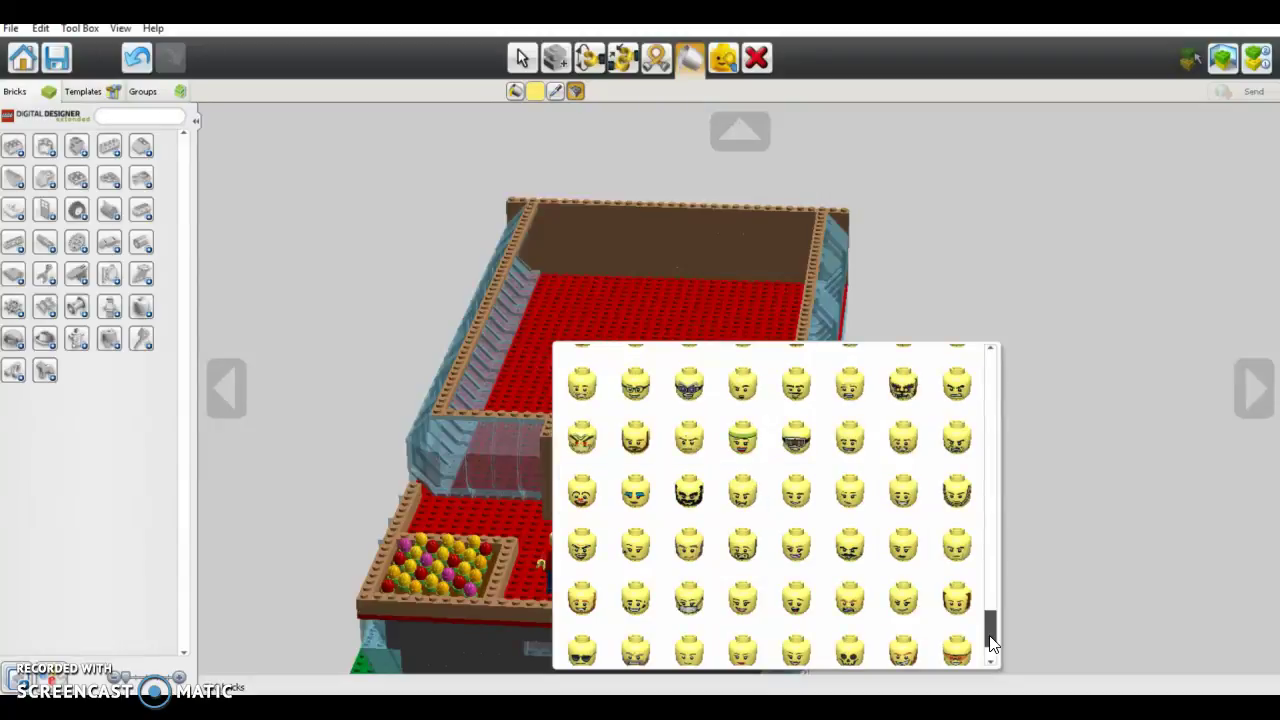
drag(993, 645, 993, 658)
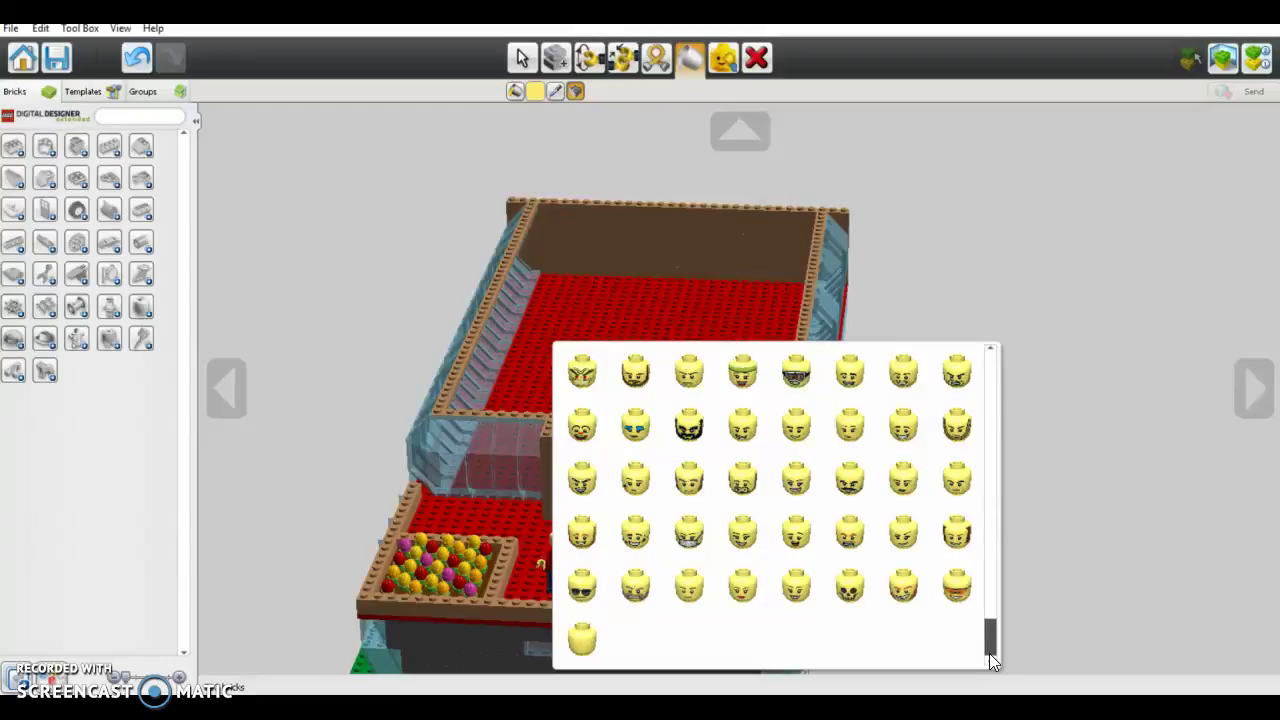
scroll(990, 648, up, 5)
drag(992, 630, 995, 565)
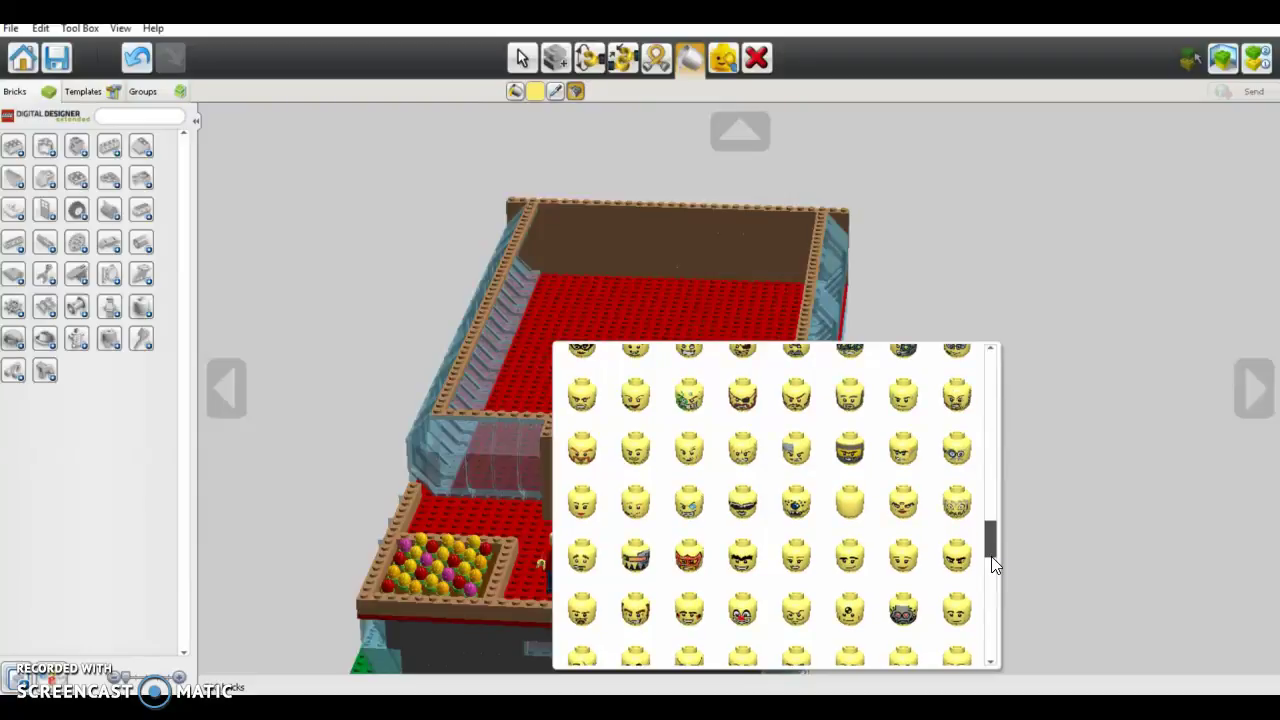
drag(994, 563, 988, 553)
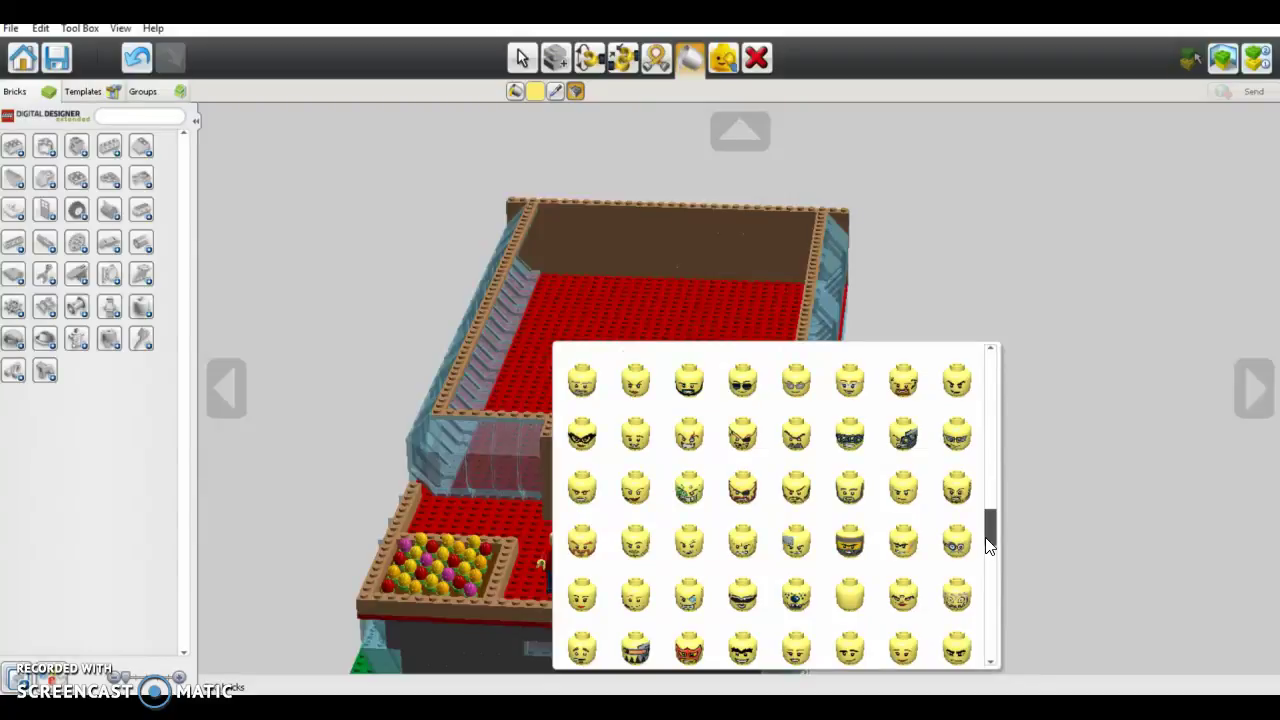
scroll(988, 545, up, 1)
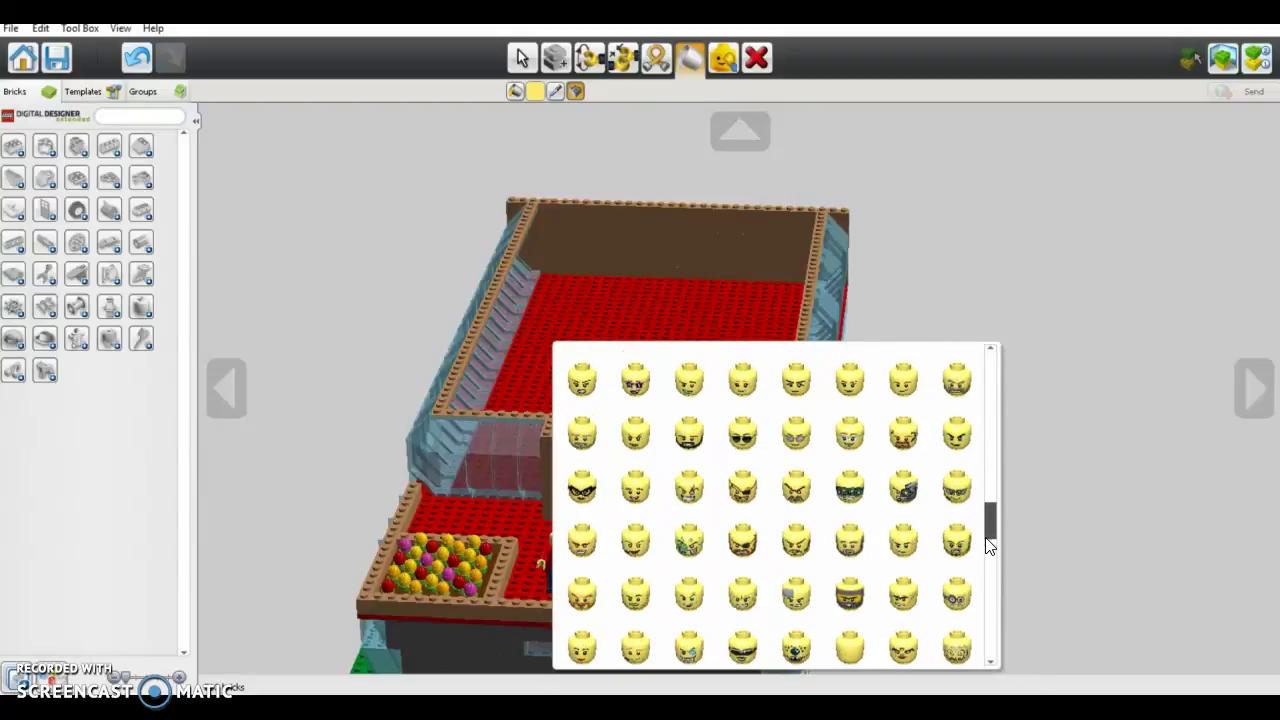
click(743, 430)
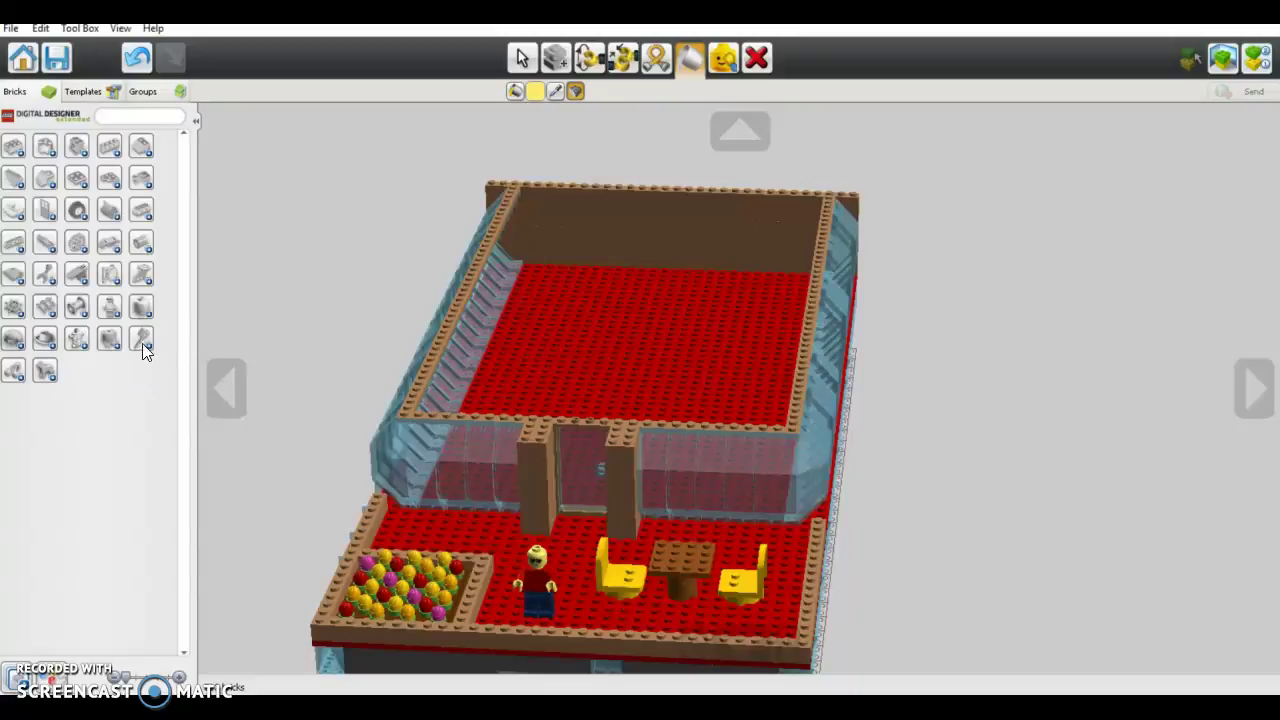
Expand the minifigure headgear category with its parts coloured black and look through the available wigs.
click(19, 349)
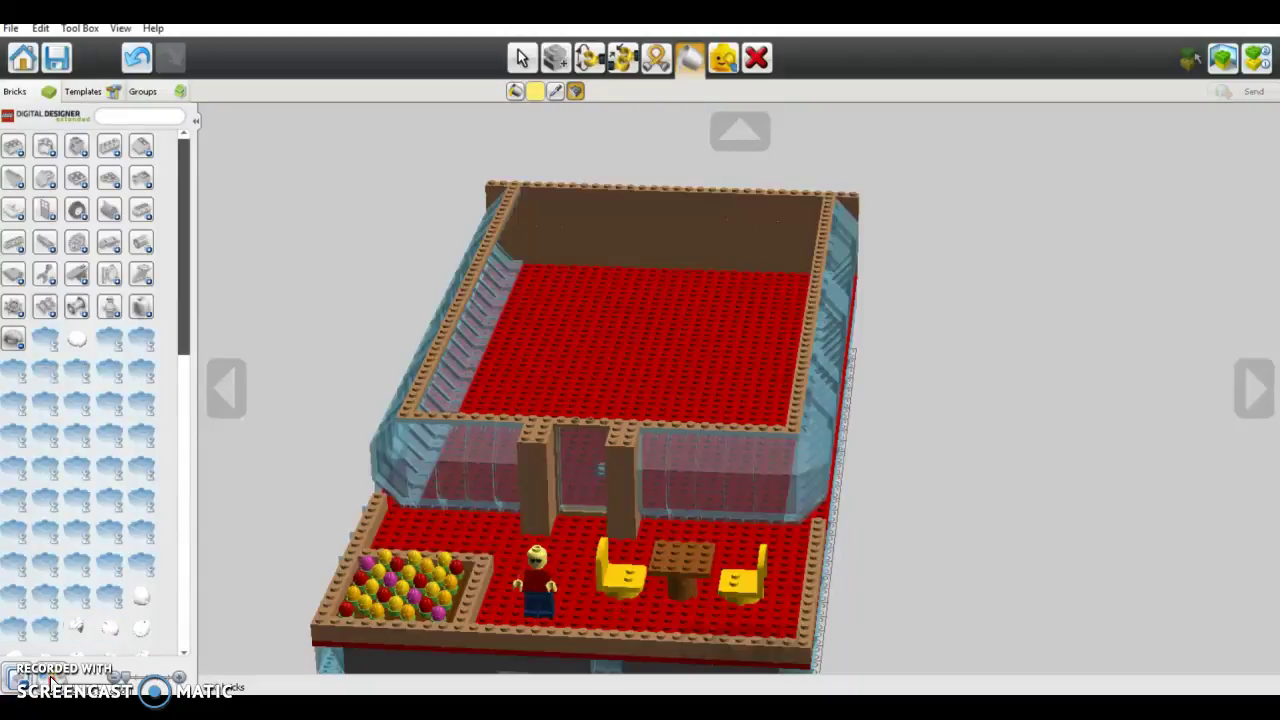
click(52, 680)
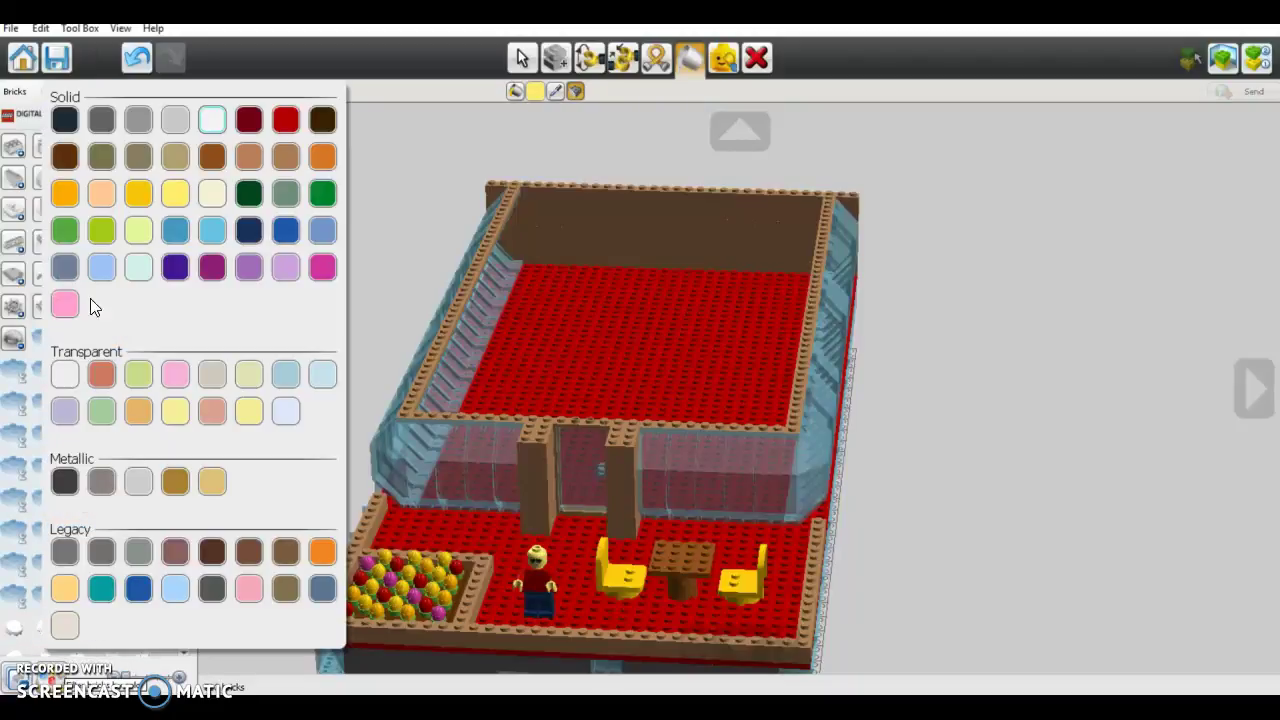
click(64, 118)
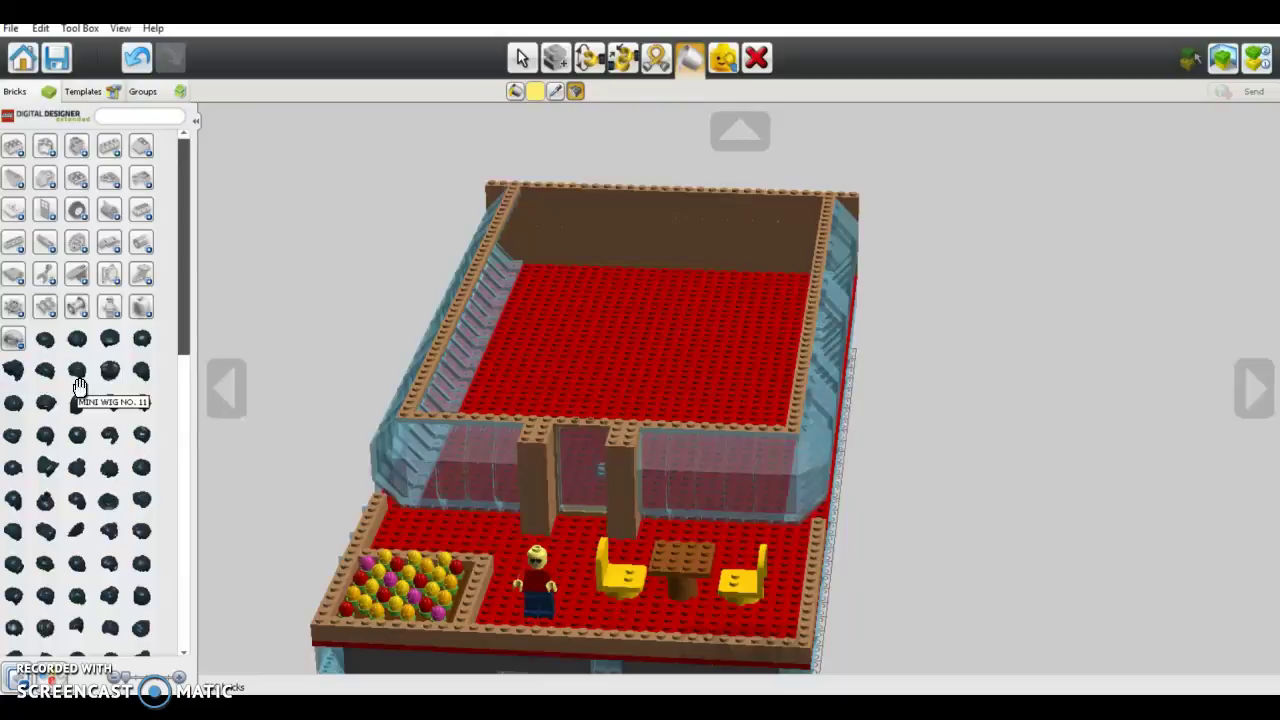
scroll(79, 387, down, 1)
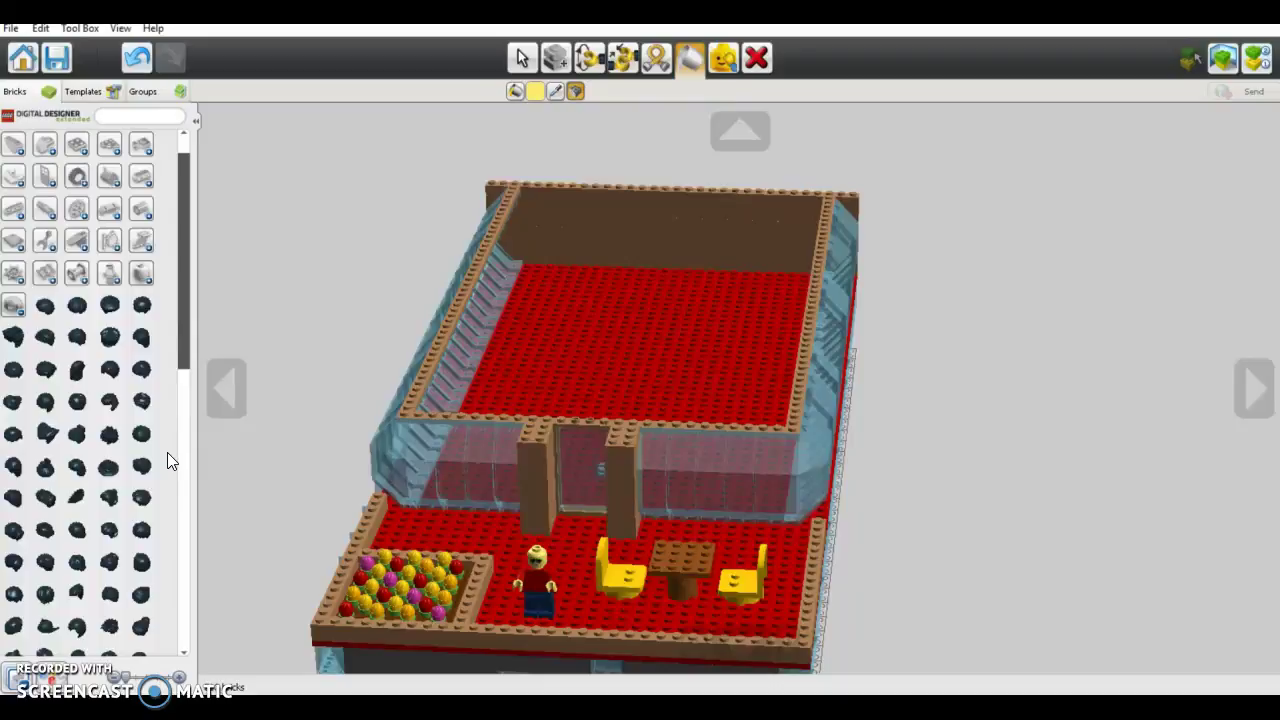
scroll(167, 461, down, 1)
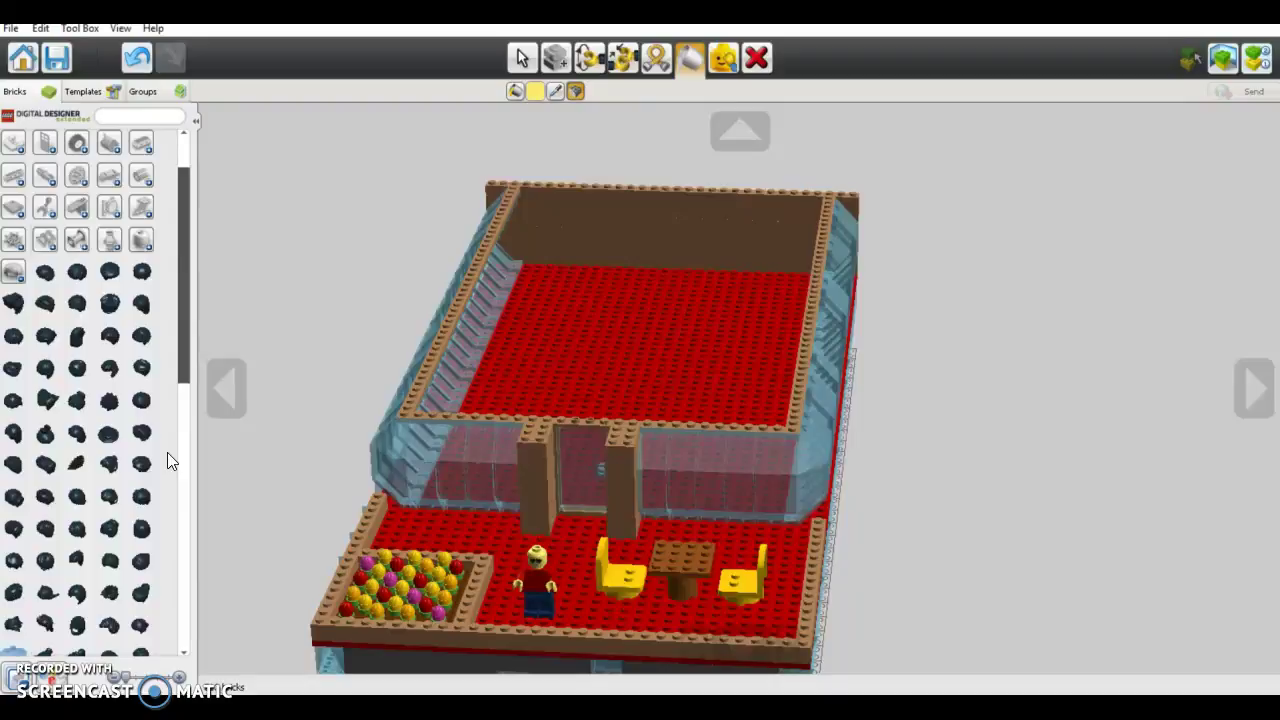
scroll(167, 461, down, 1)
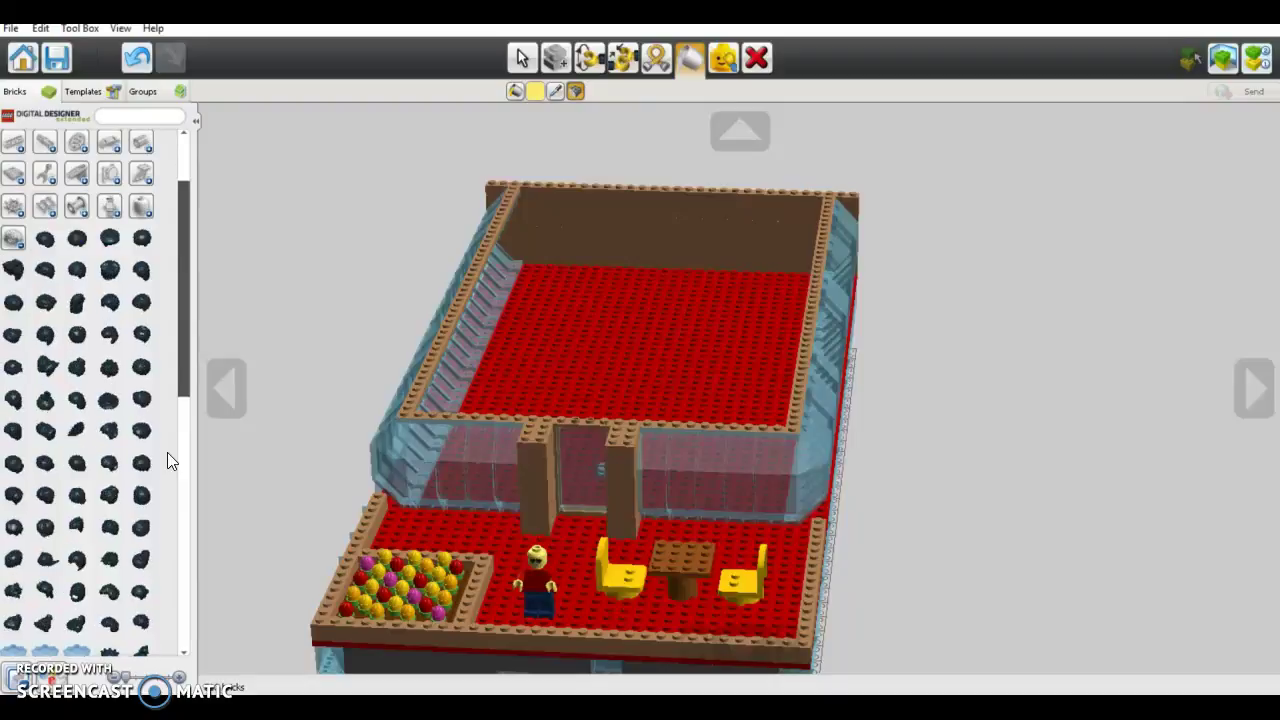
scroll(125, 200, up, 3)
Search the bricks for "stark wig" and clear the search text.
click(138, 116)
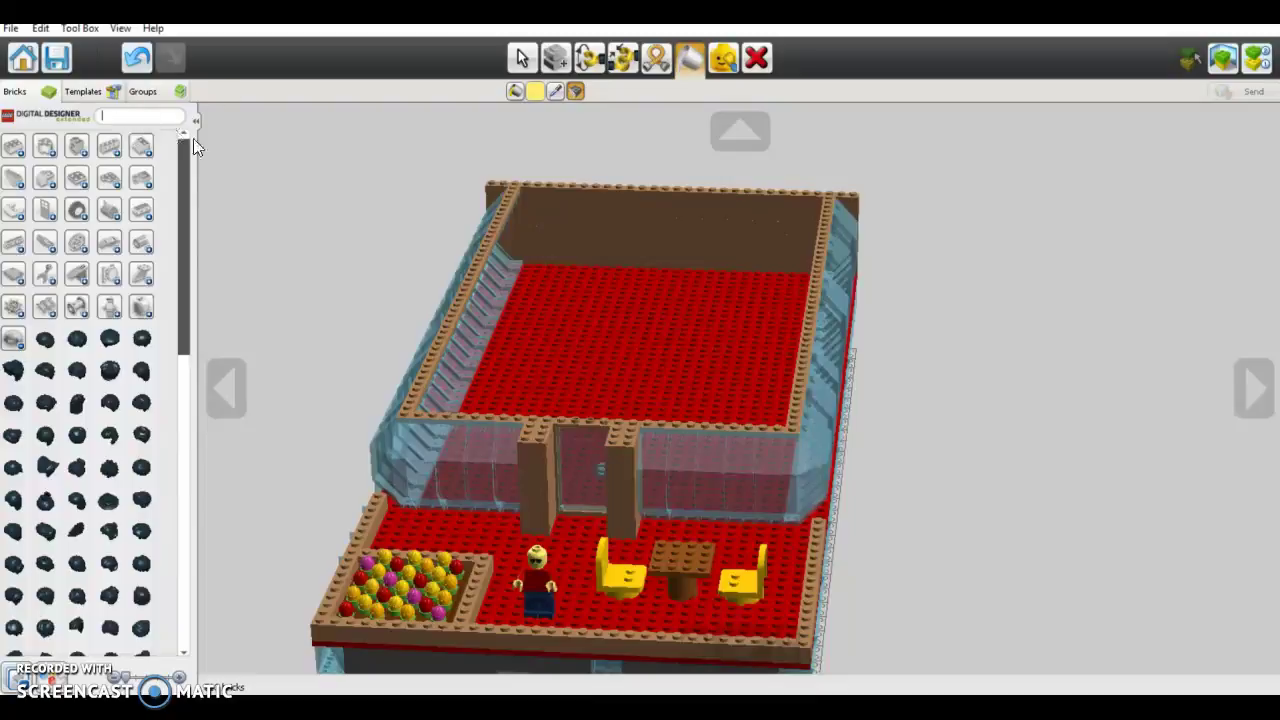
text(stark )
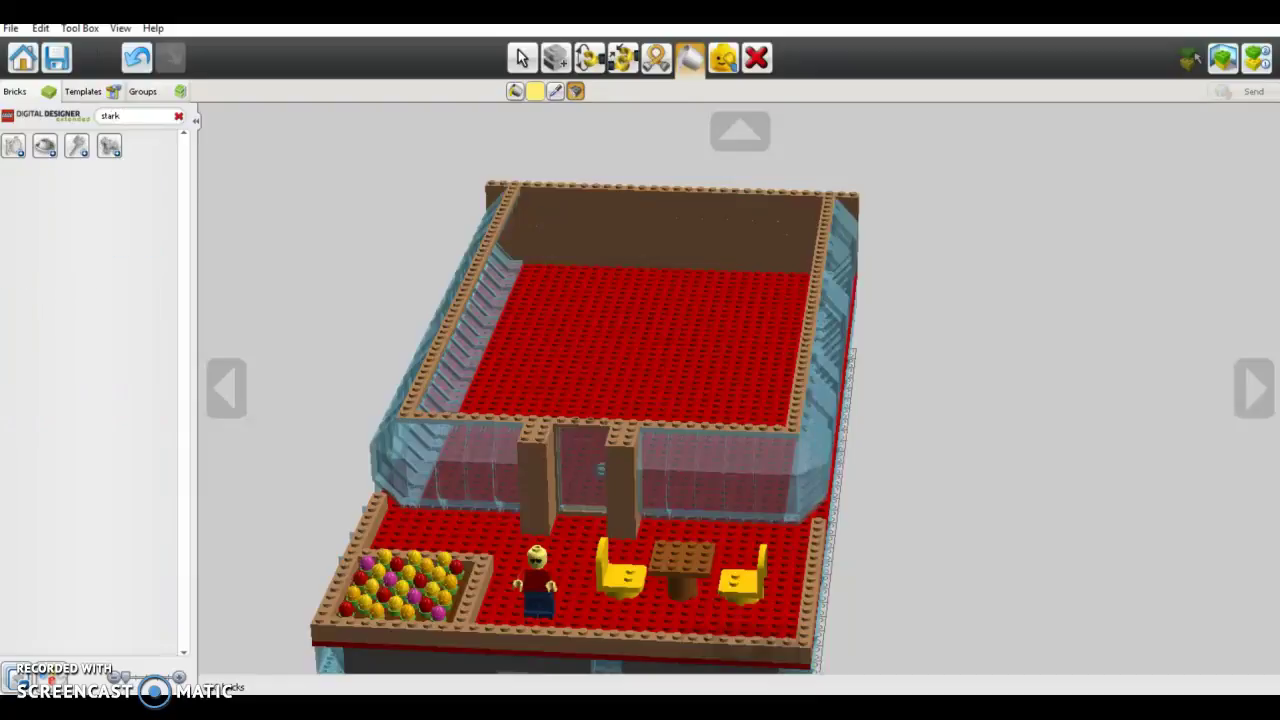
text(wig)
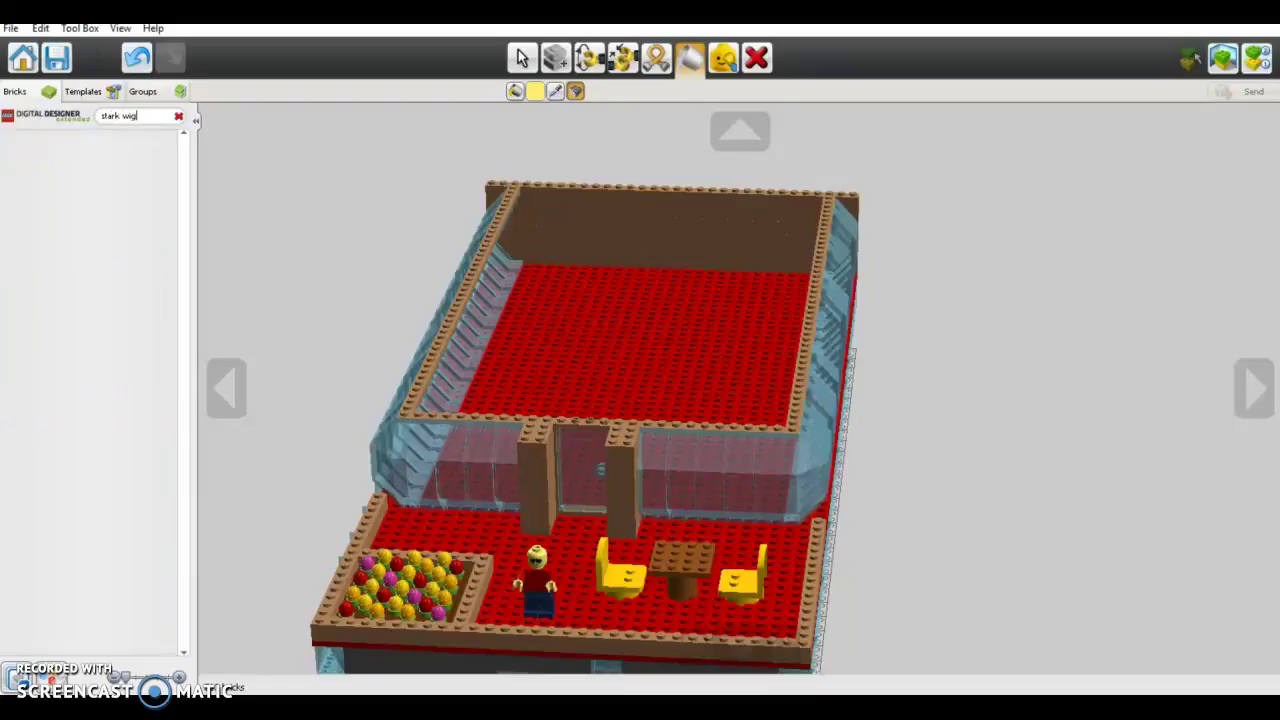
key(BackSpace)
key(BackSpace)
key(BackSpace)
key(BackSpace)
key(BackSpace)
key(BackSpace)
key(BackSpace)
key(BackSpace)
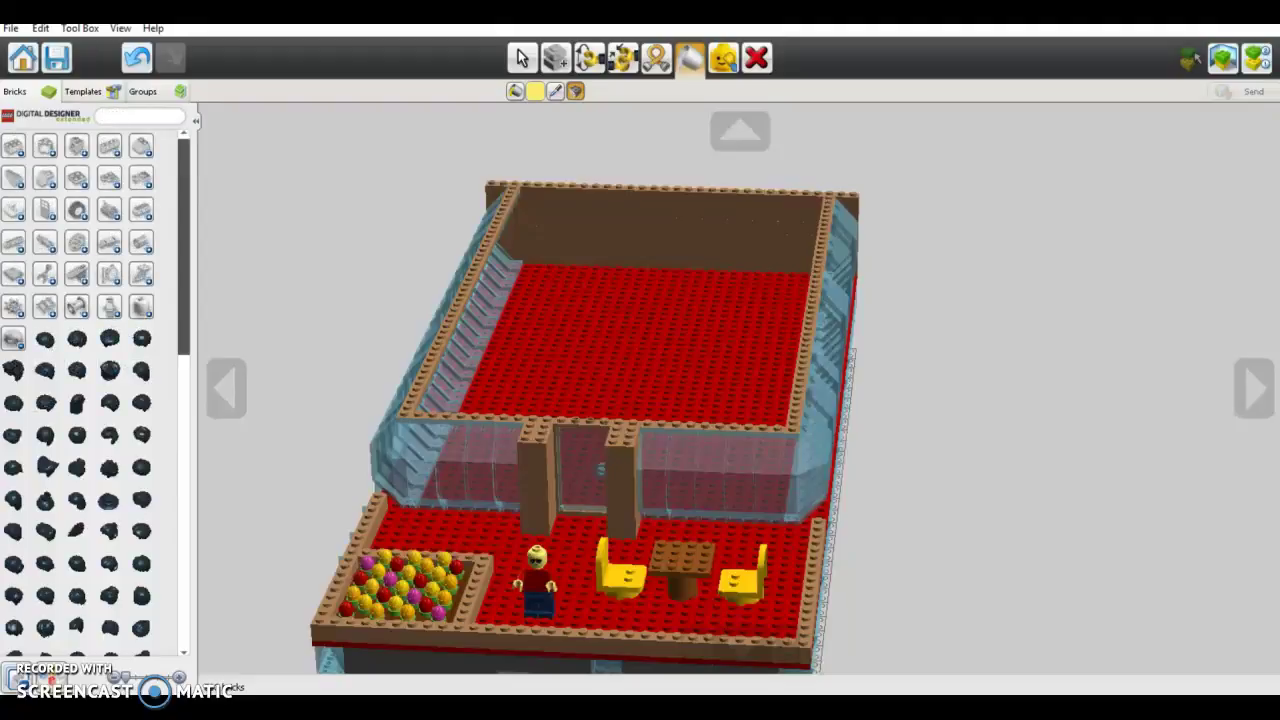
Search the bricks for "hair" and try to place the Harry Potter wig on the minifigure's head, clearing the search when done.
text(hair)
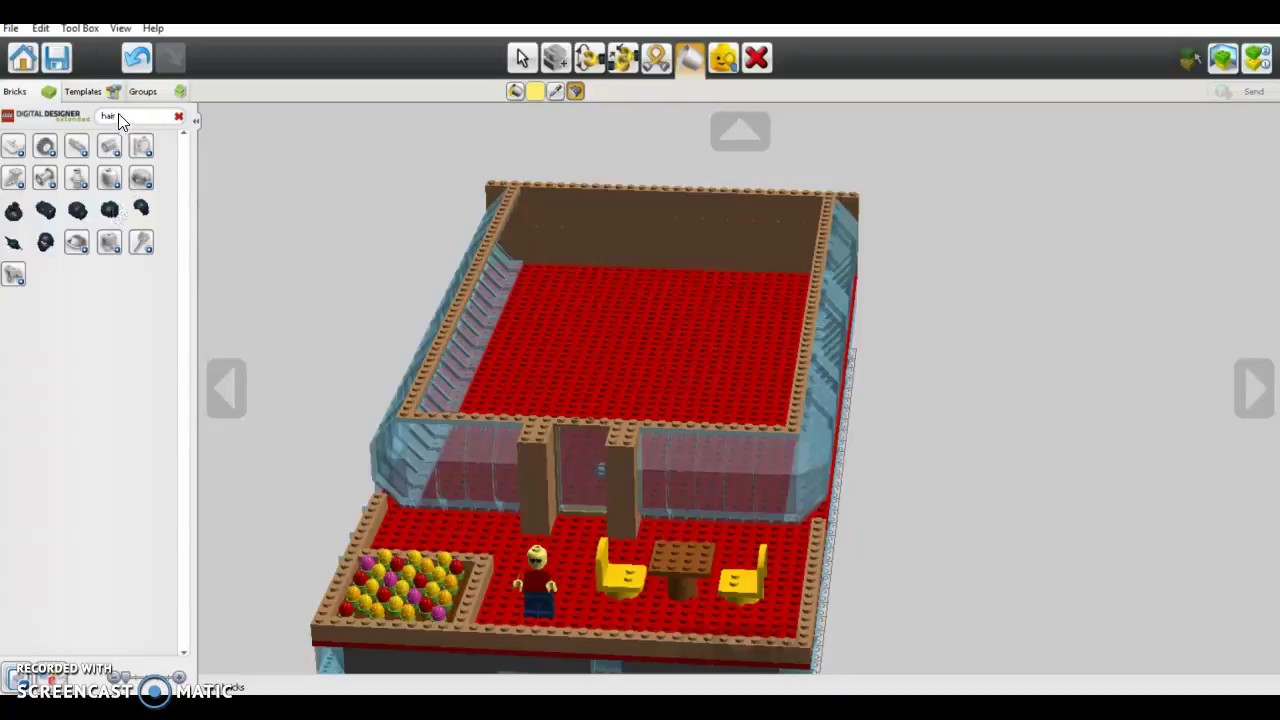
click(110, 218)
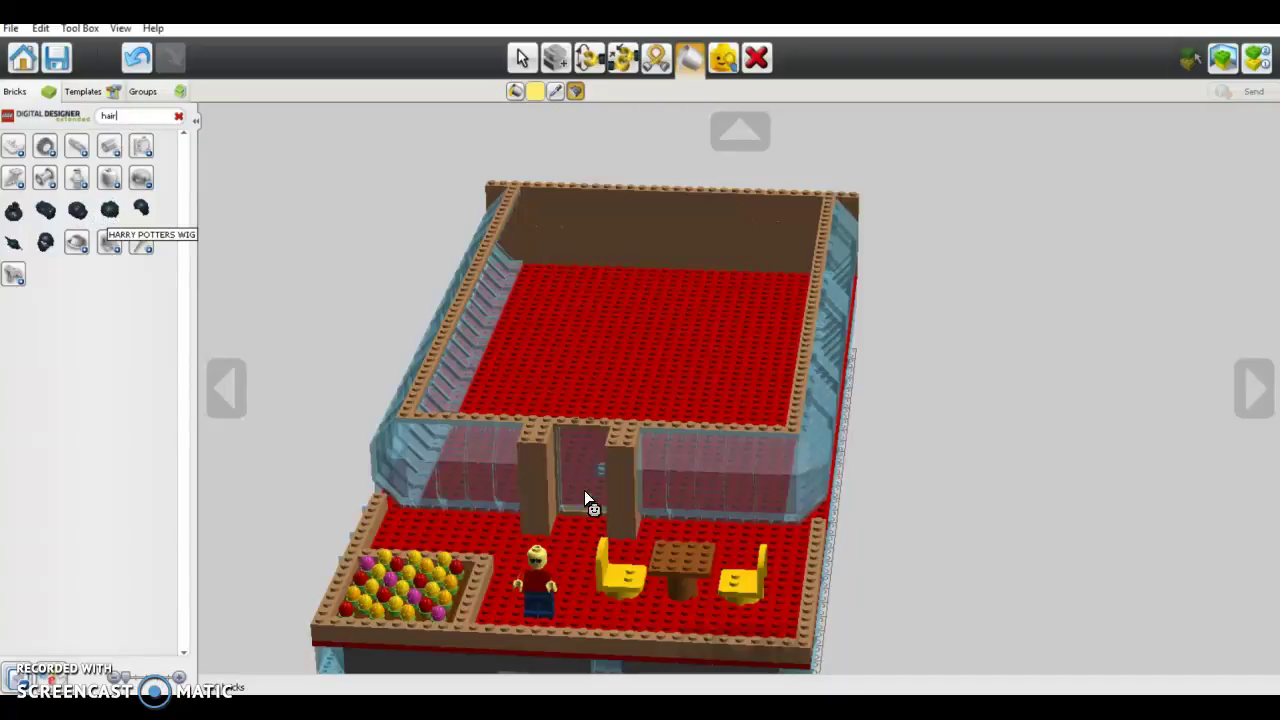
click(536, 553)
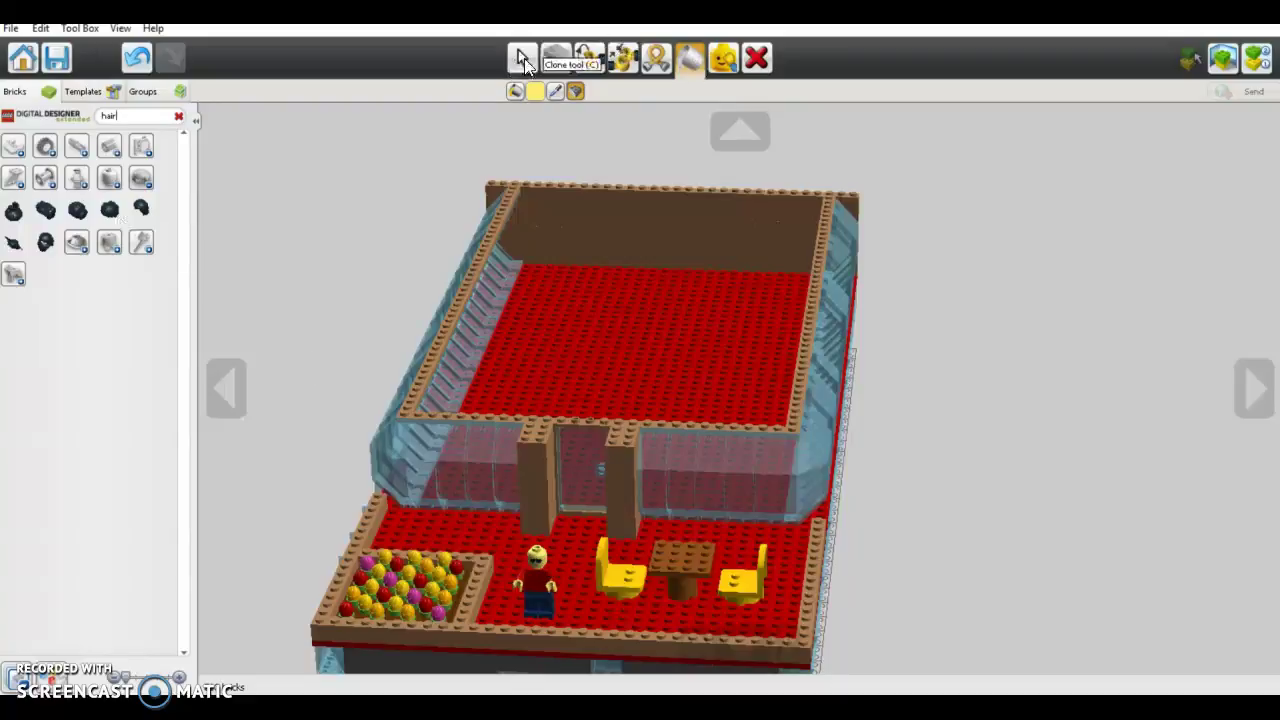
click(522, 60)
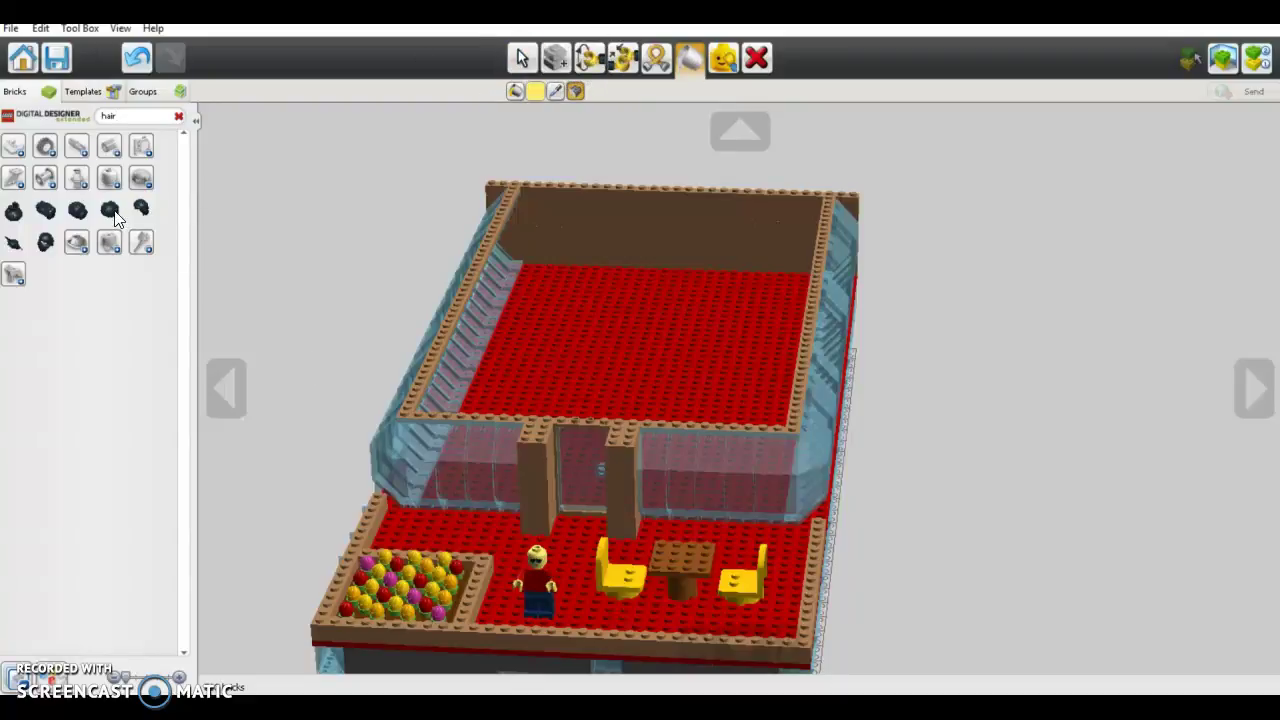
click(112, 216)
click(521, 60)
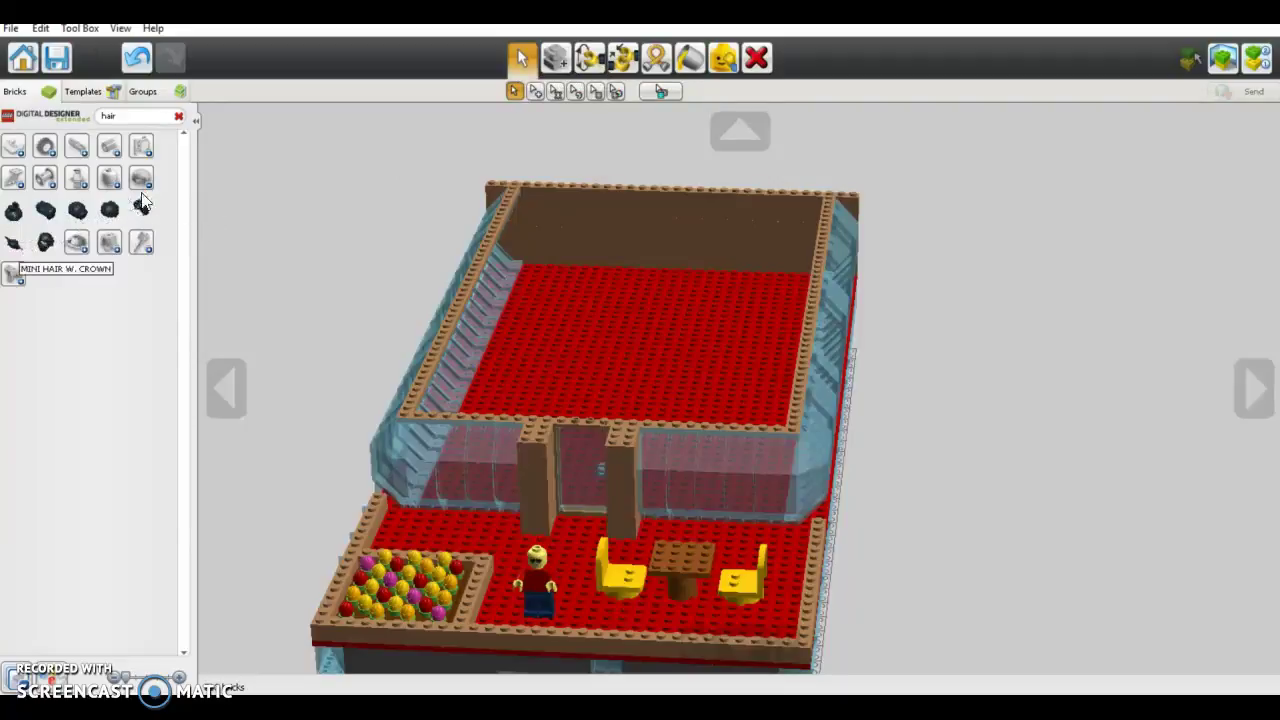
click(129, 115)
key(BackSpace)
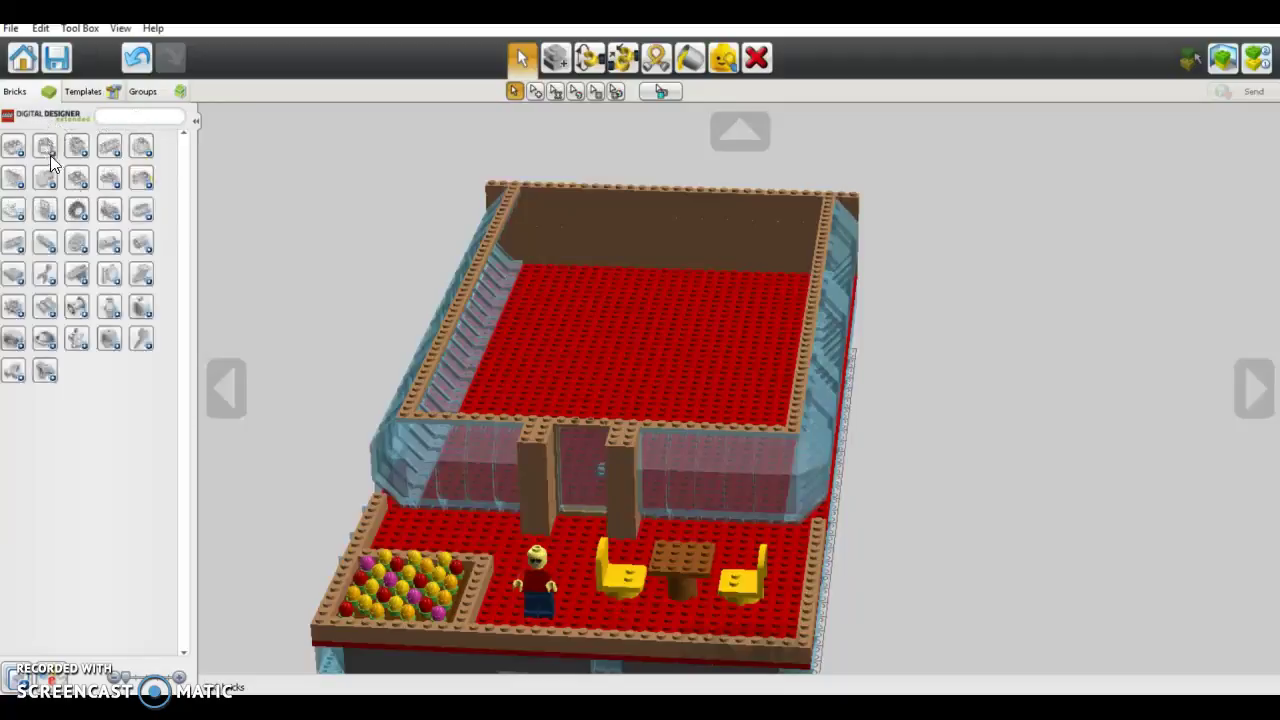
Expand the minifigure wig category again and look through the black wigs for a suitable hairpiece.
click(17, 346)
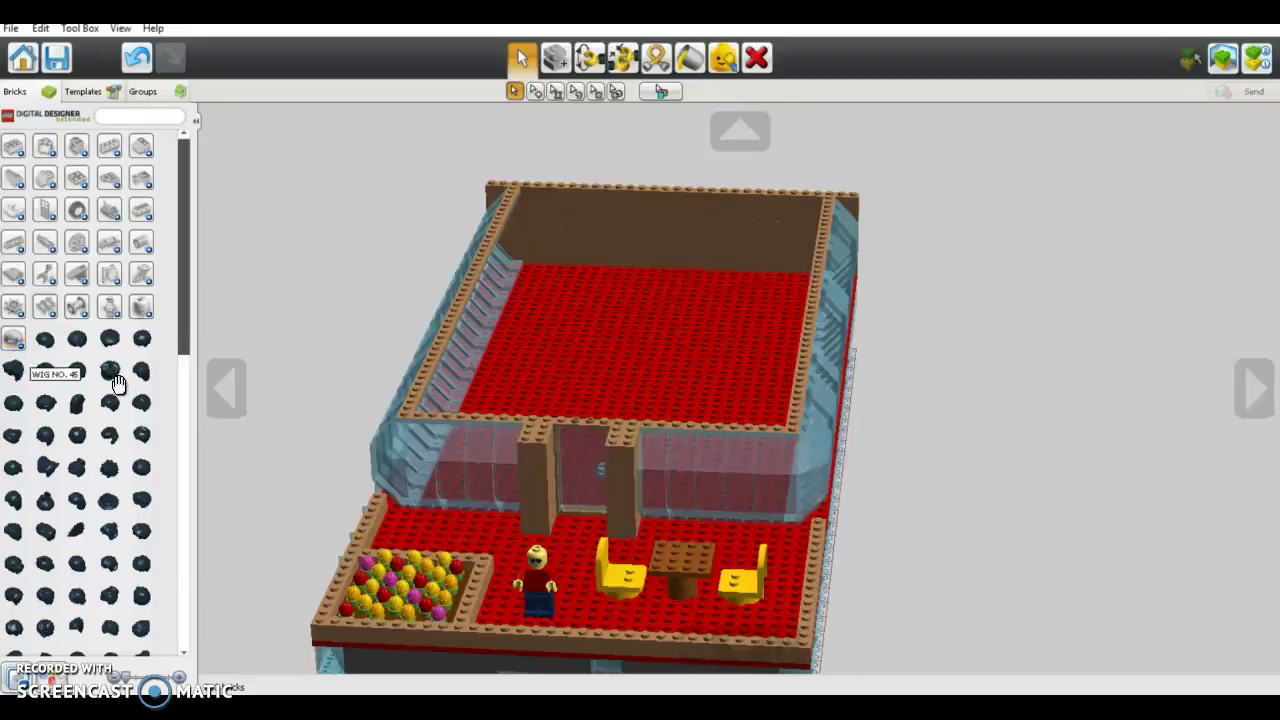
scroll(122, 390, down, 5)
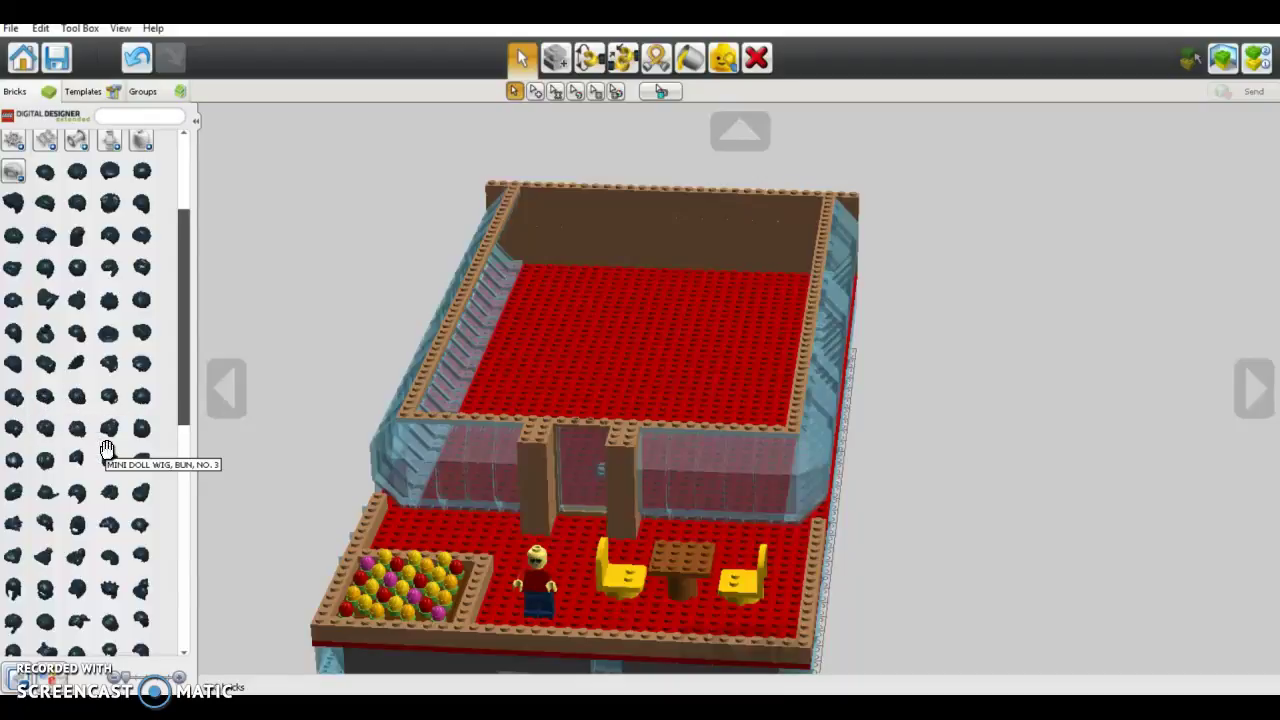
scroll(107, 445, down, 1)
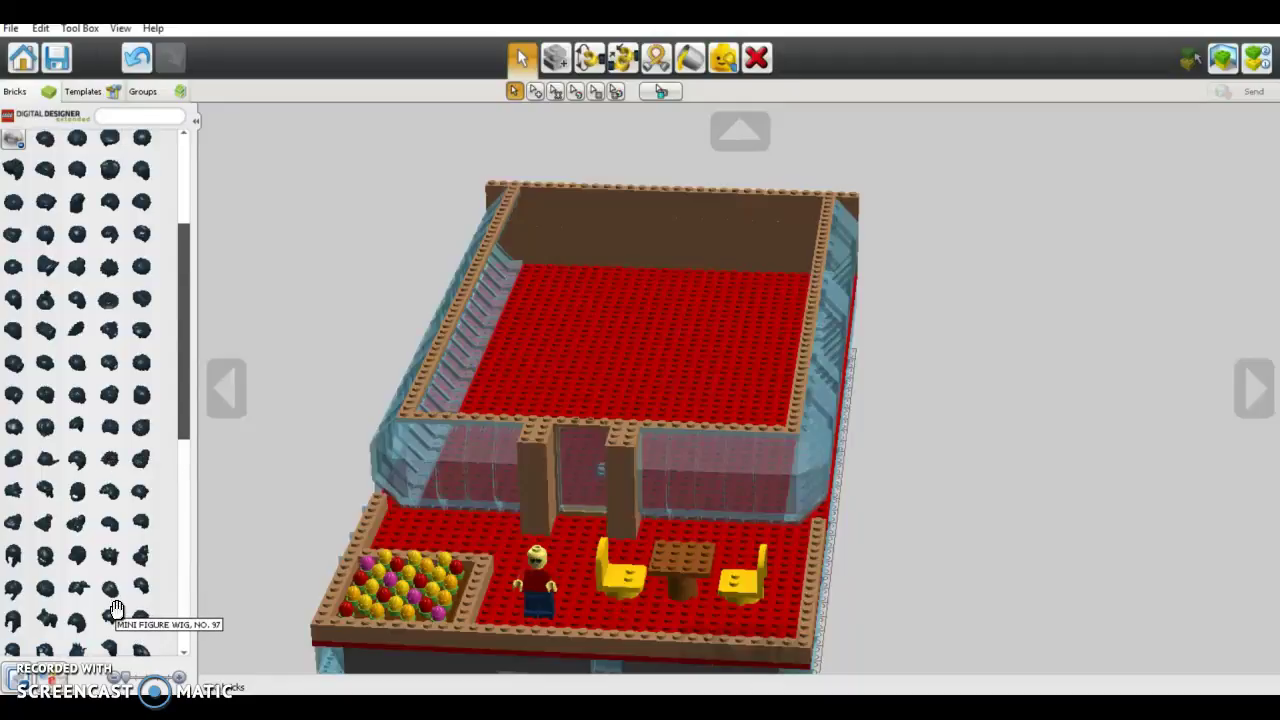
scroll(118, 608, down, 1)
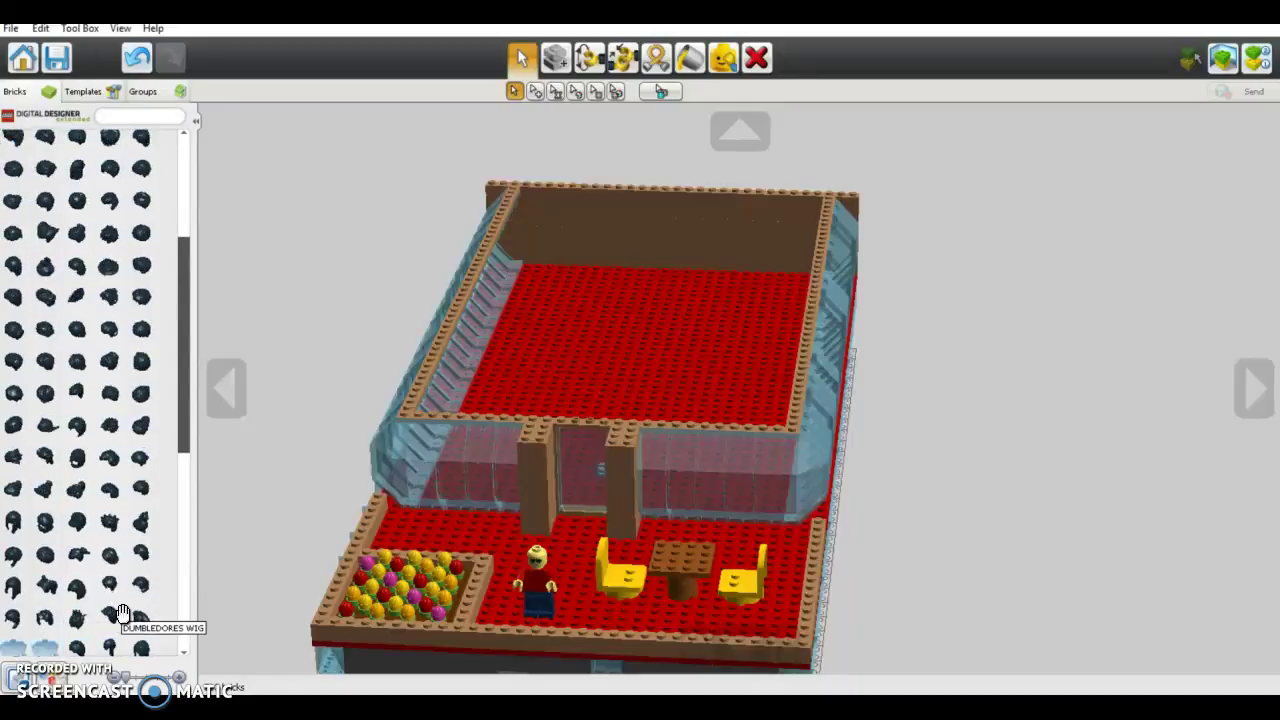
scroll(133, 618, down, 1)
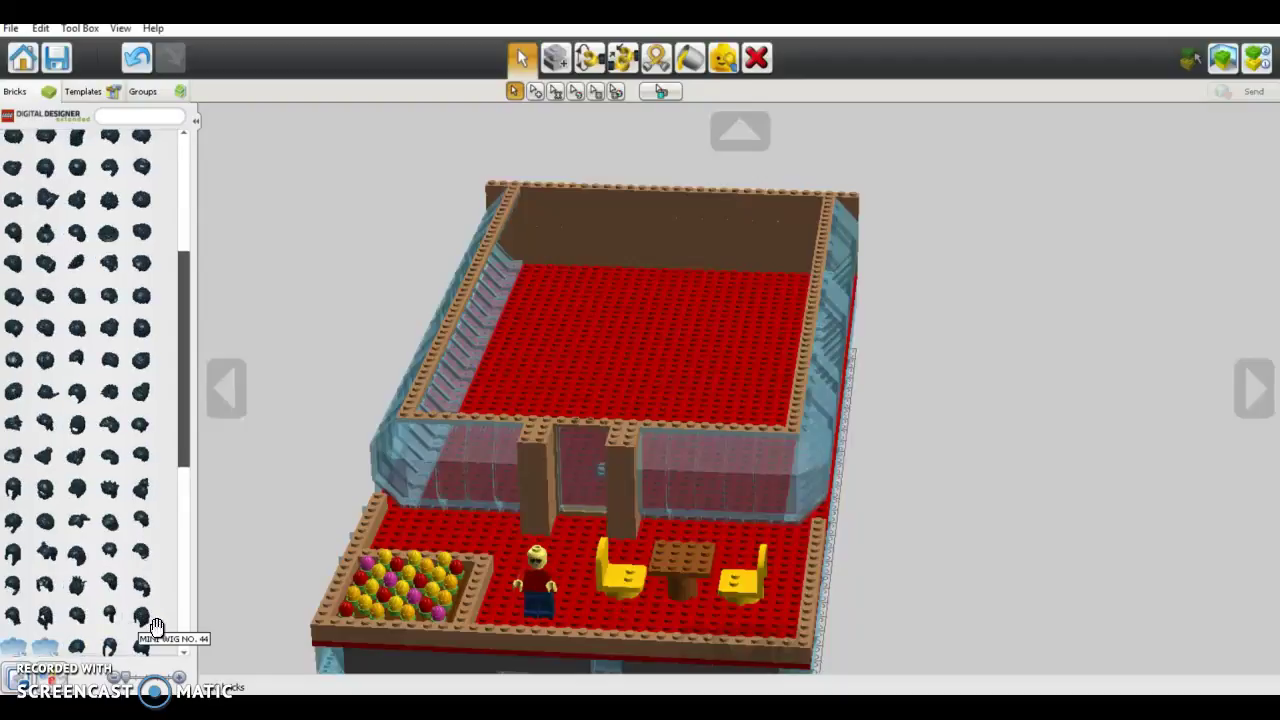
scroll(157, 627, down, 1)
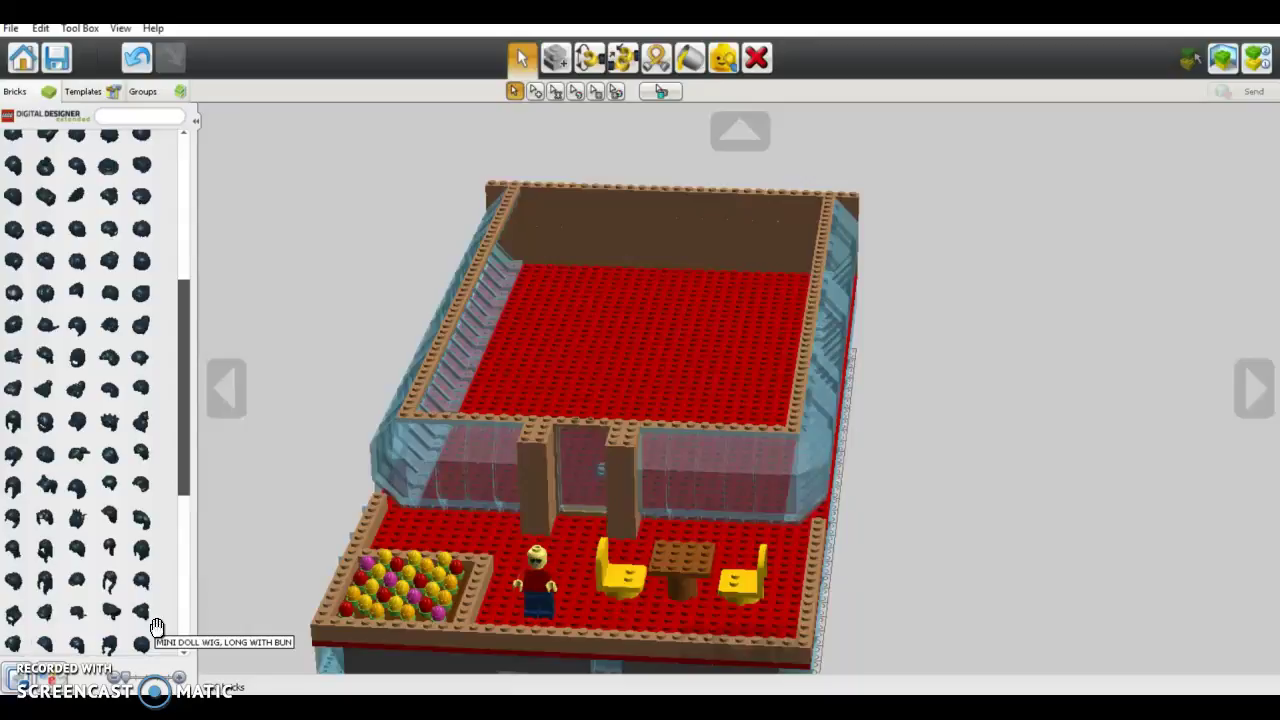
scroll(157, 627, down, 1)
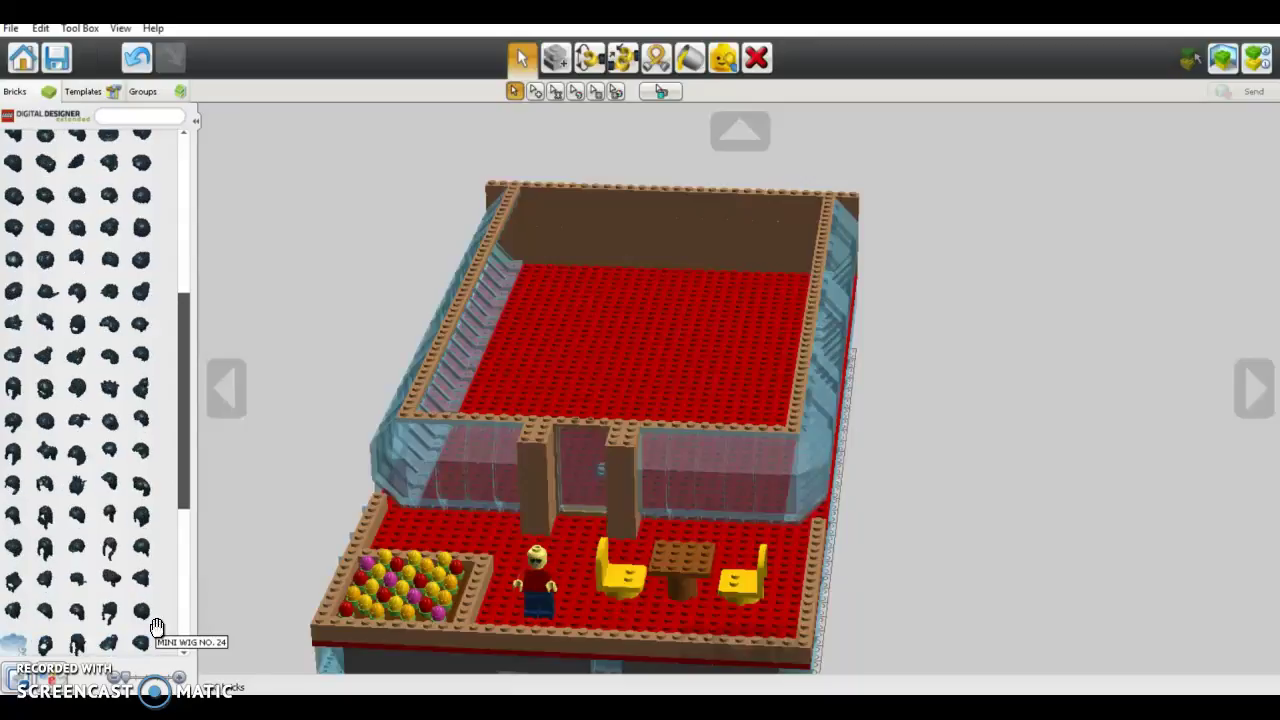
scroll(157, 627, down, 1)
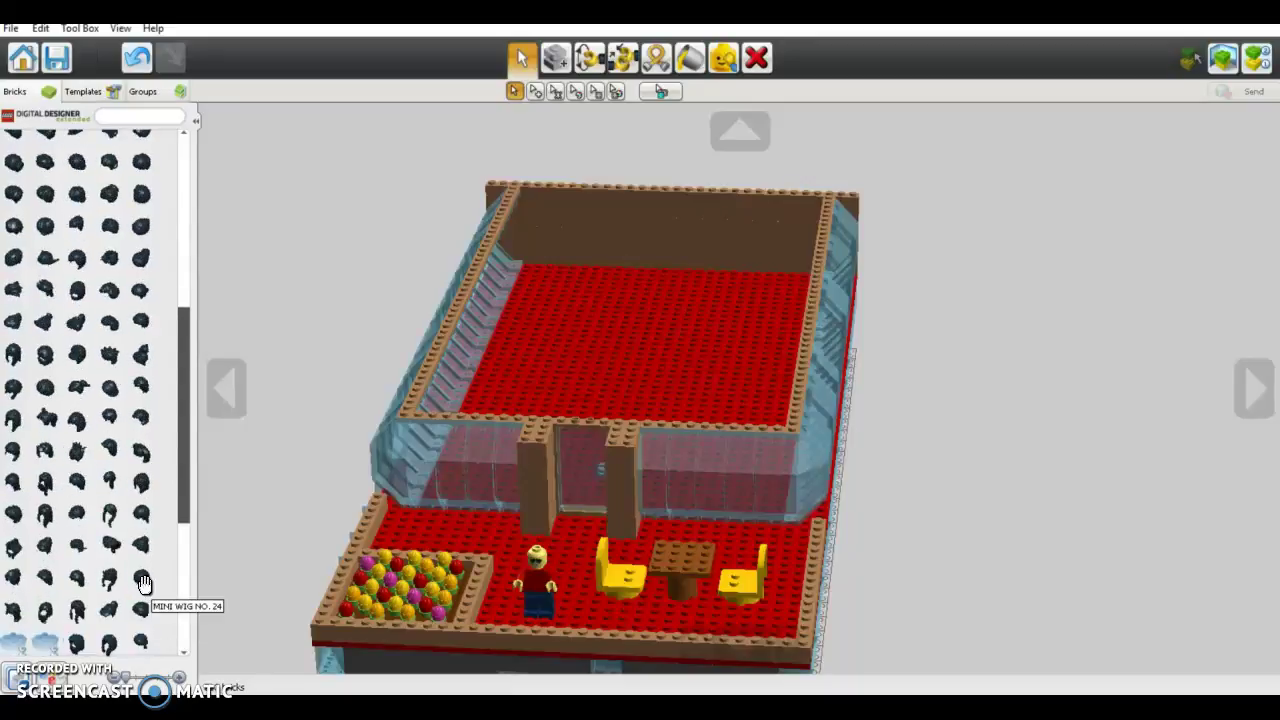
Try to place Mini Wig No. 24 on the minifigure's head.
click(143, 583)
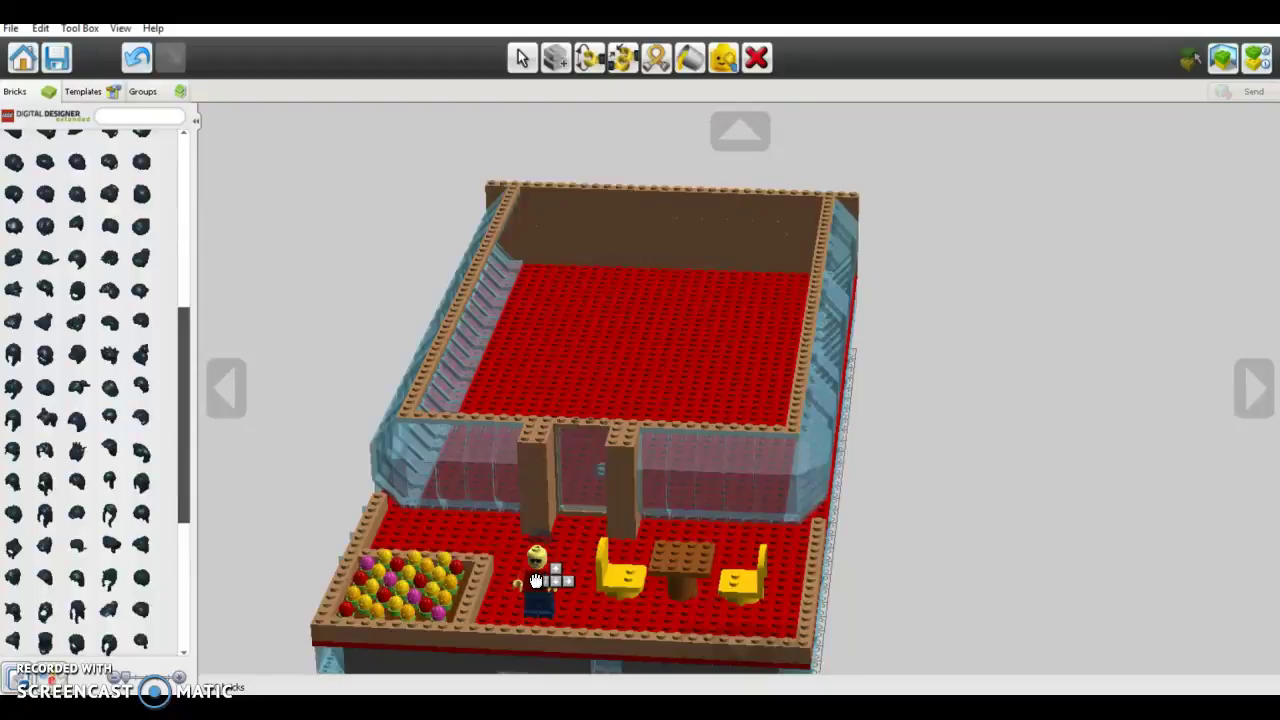
click(100, 601)
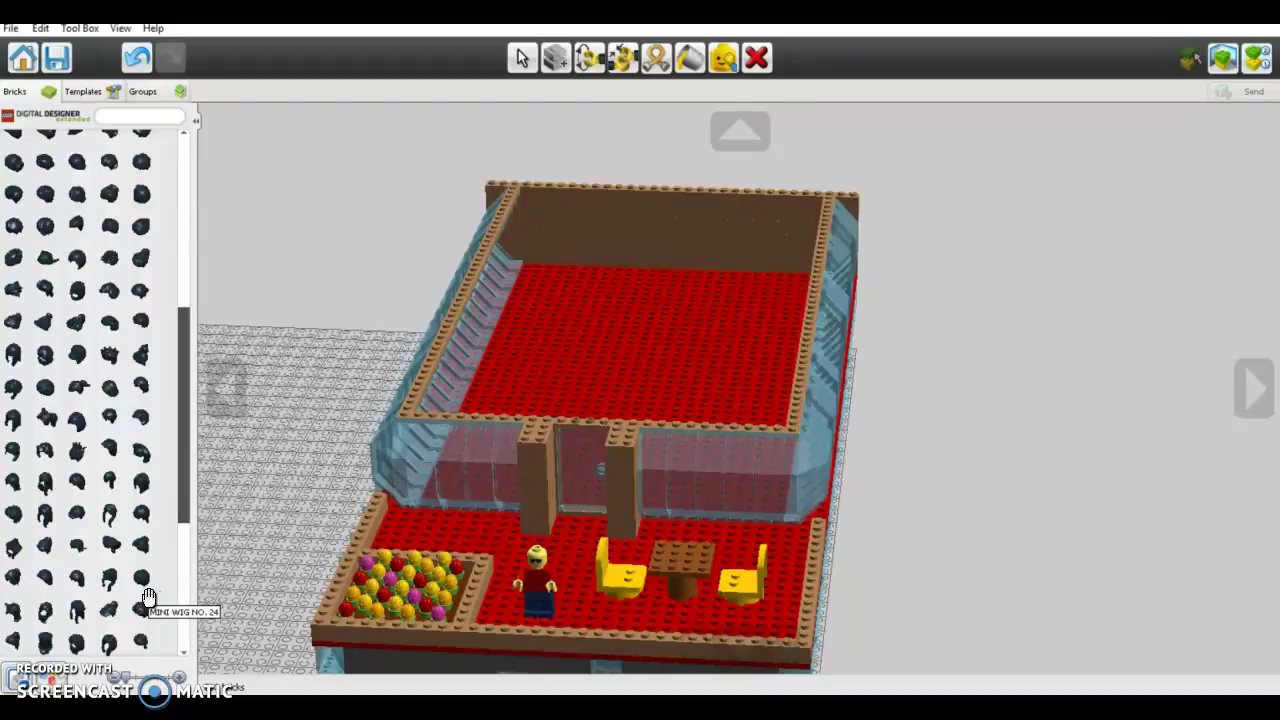
key(Escape)
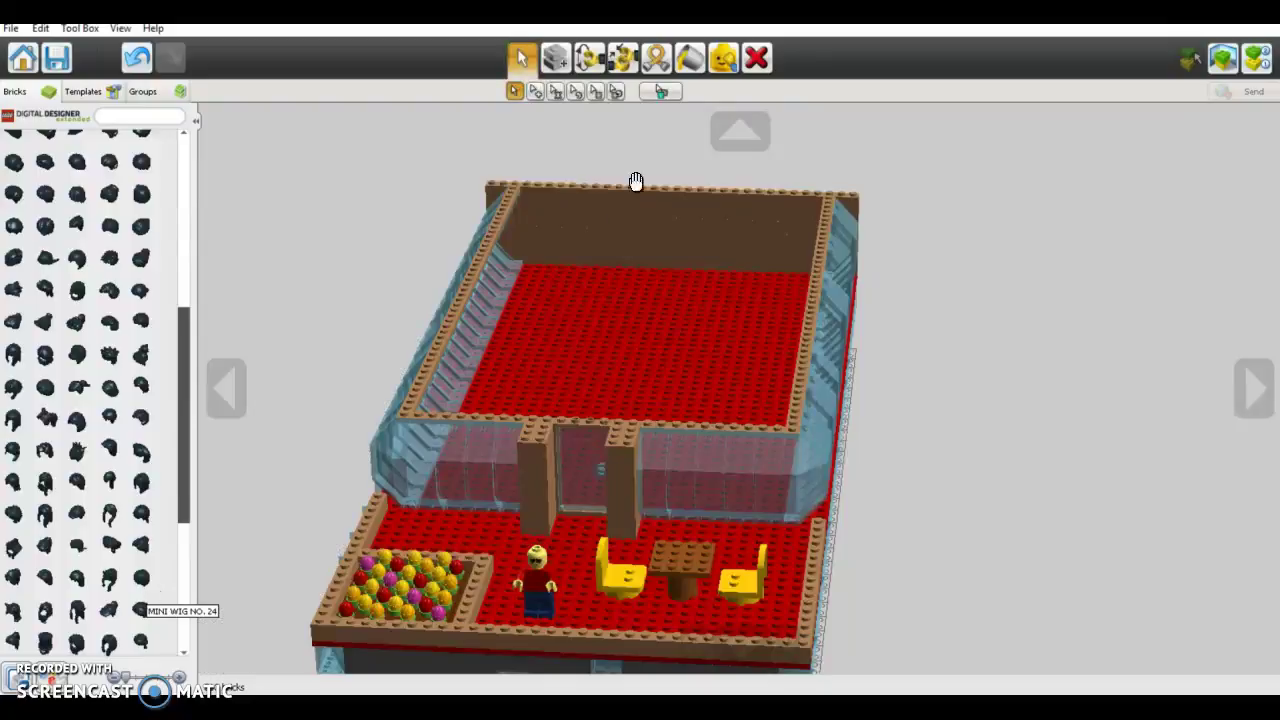
Replace the minifigure's sunglasses face with a face decoration without sunglasses using the Decoration tool.
click(722, 62)
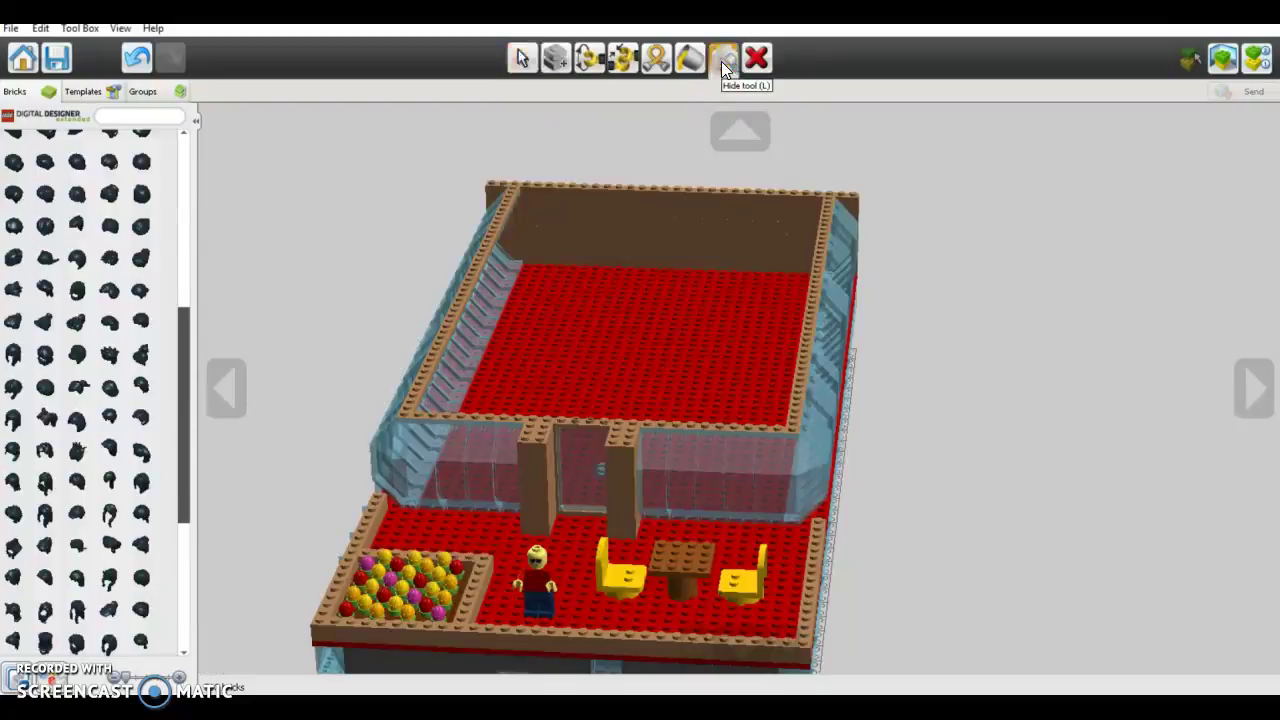
click(693, 64)
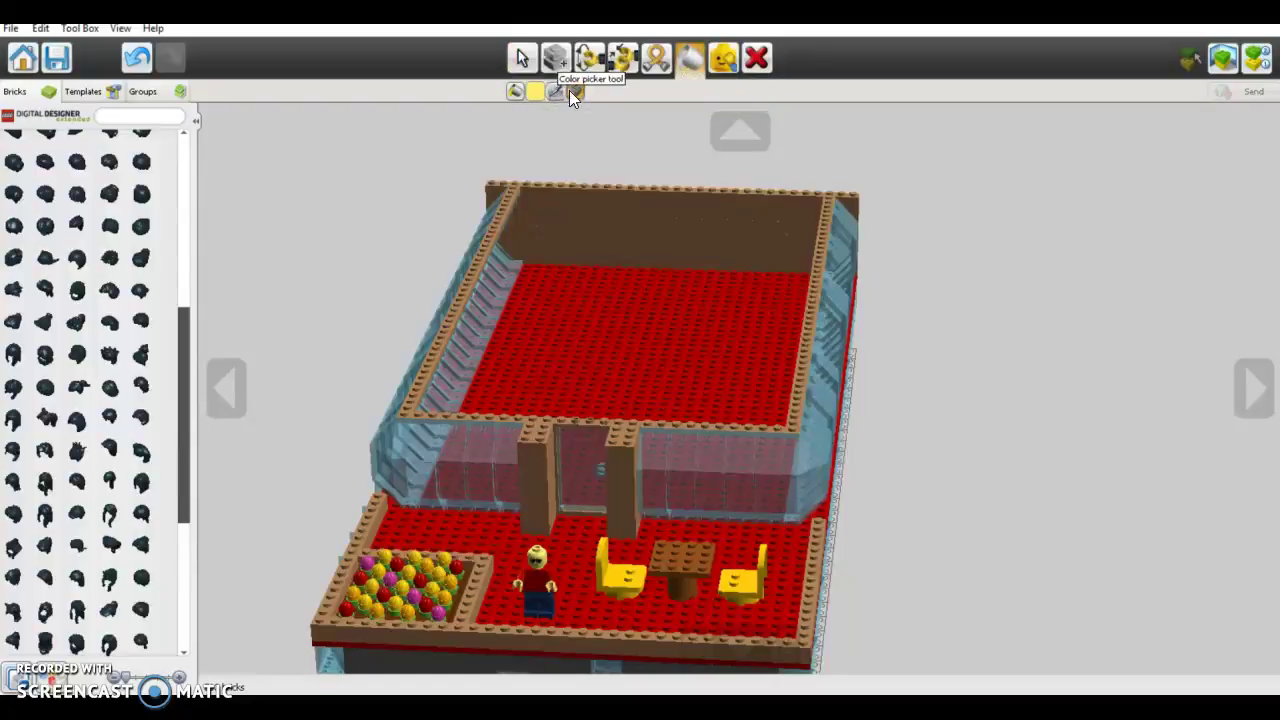
click(537, 557)
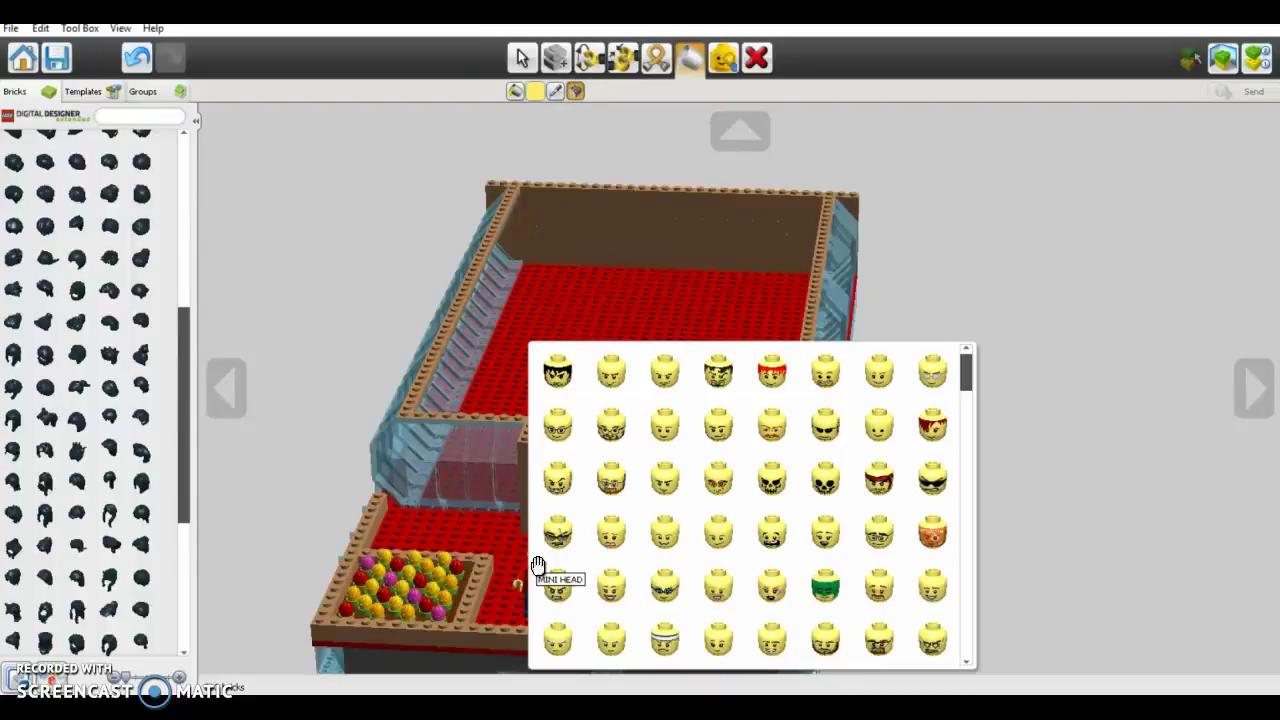
click(935, 372)
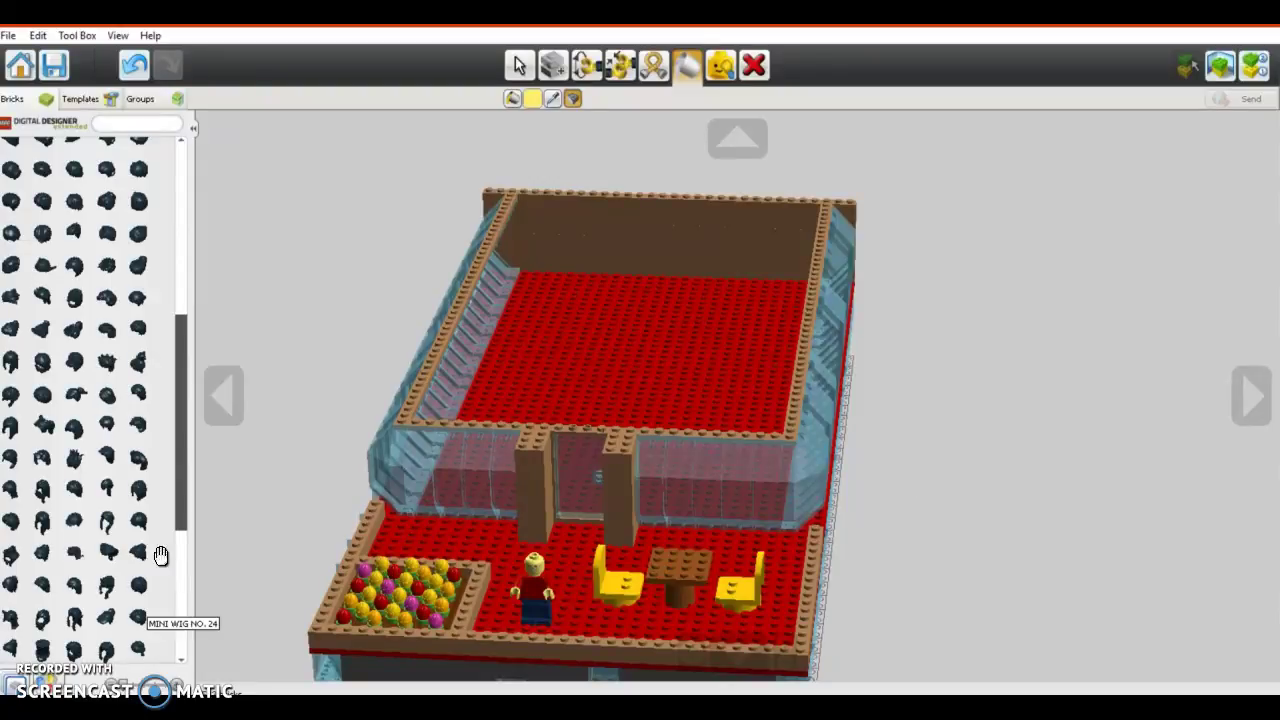
Try a short black wig on the minifigure's head and remove it with the Delete tool.
scroll(122, 460, up, 3)
scroll(120, 458, up, 3)
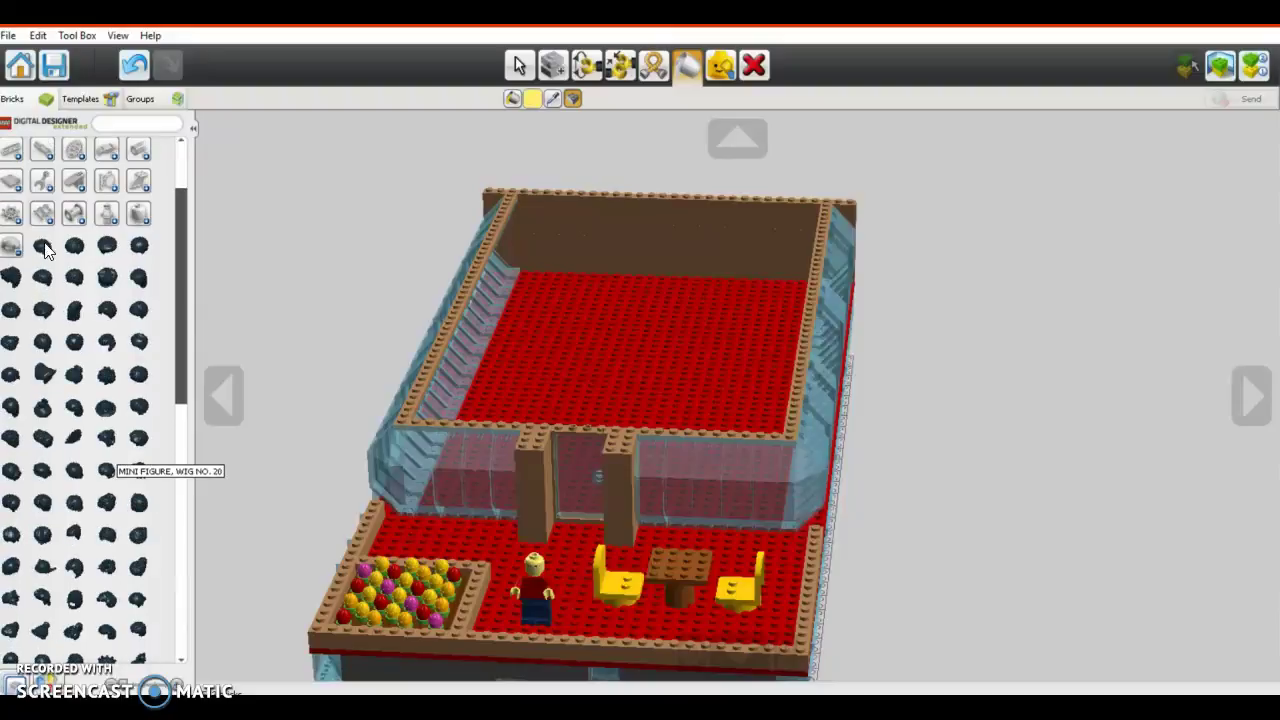
click(127, 305)
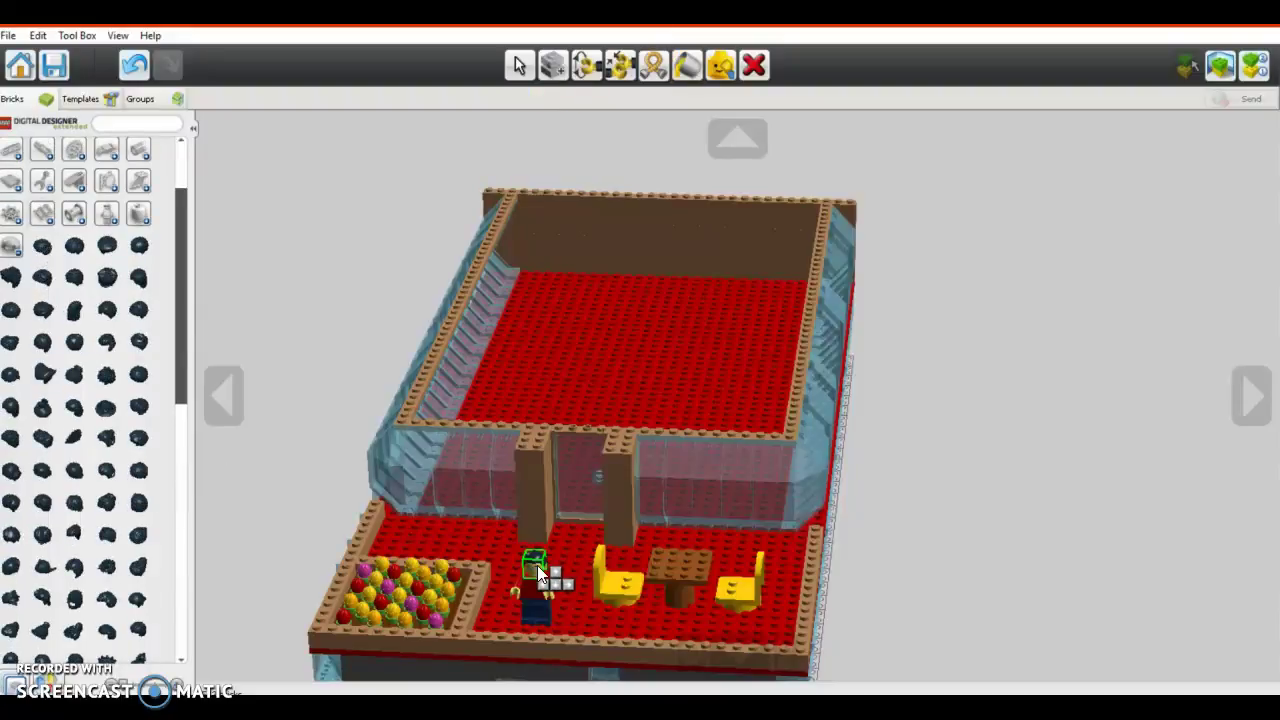
click(537, 565)
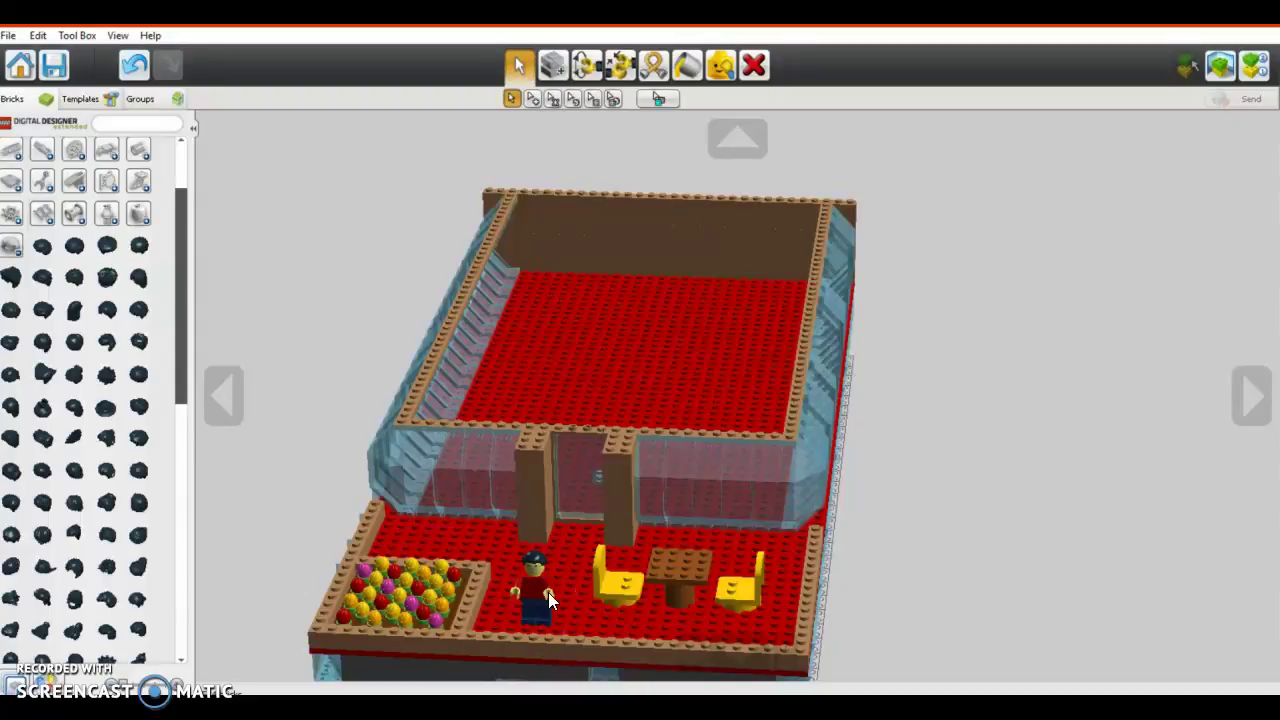
click(754, 65)
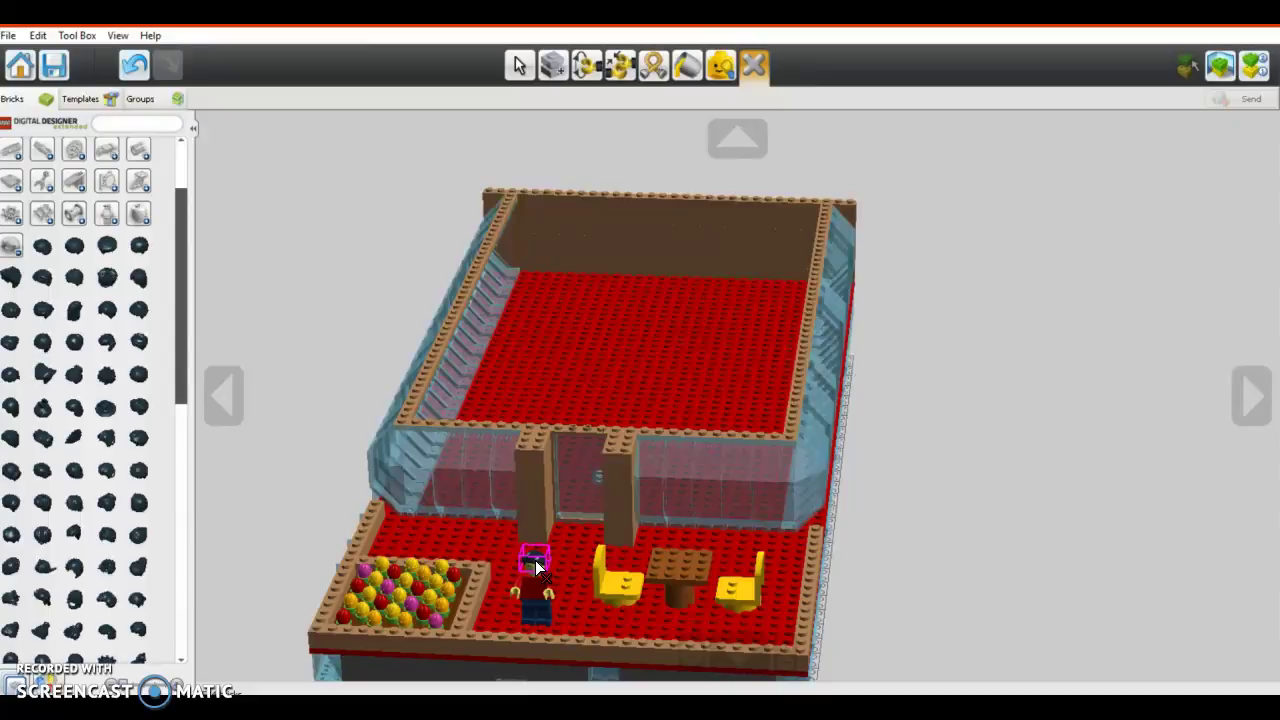
click(537, 565)
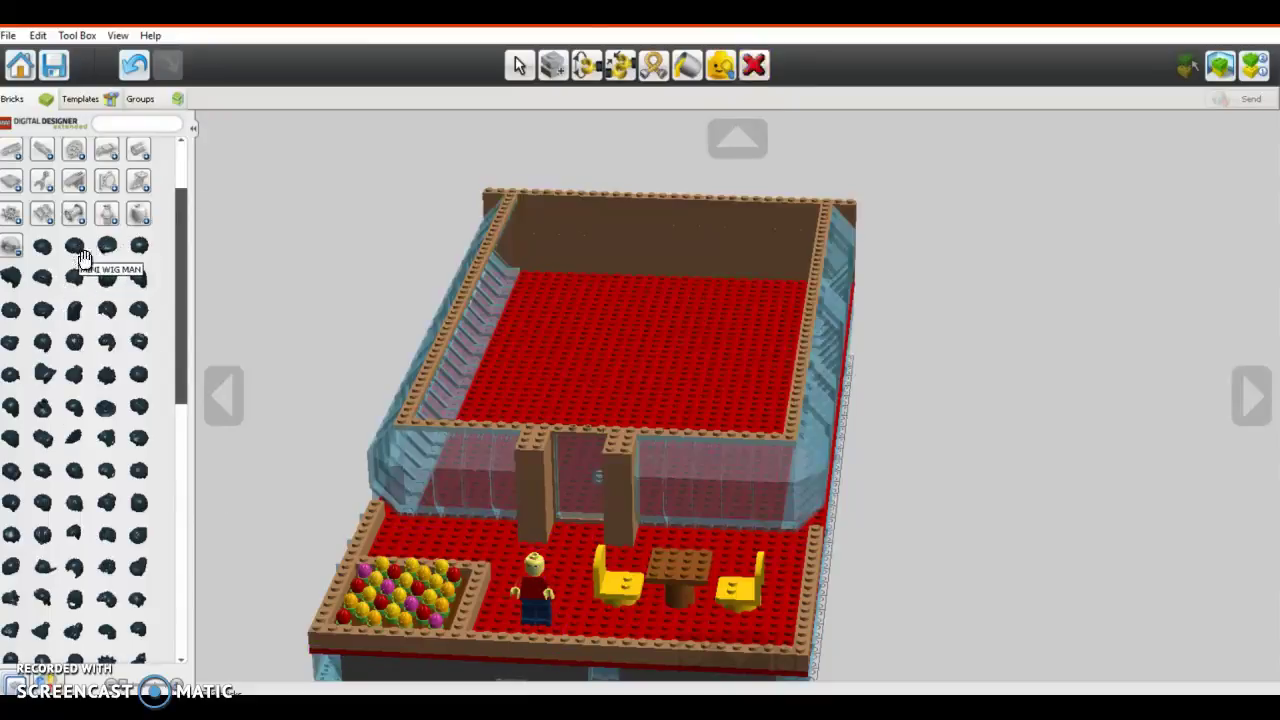
Try the black Mini Wig Man hairpiece on the minifigure's head and delete it.
click(537, 570)
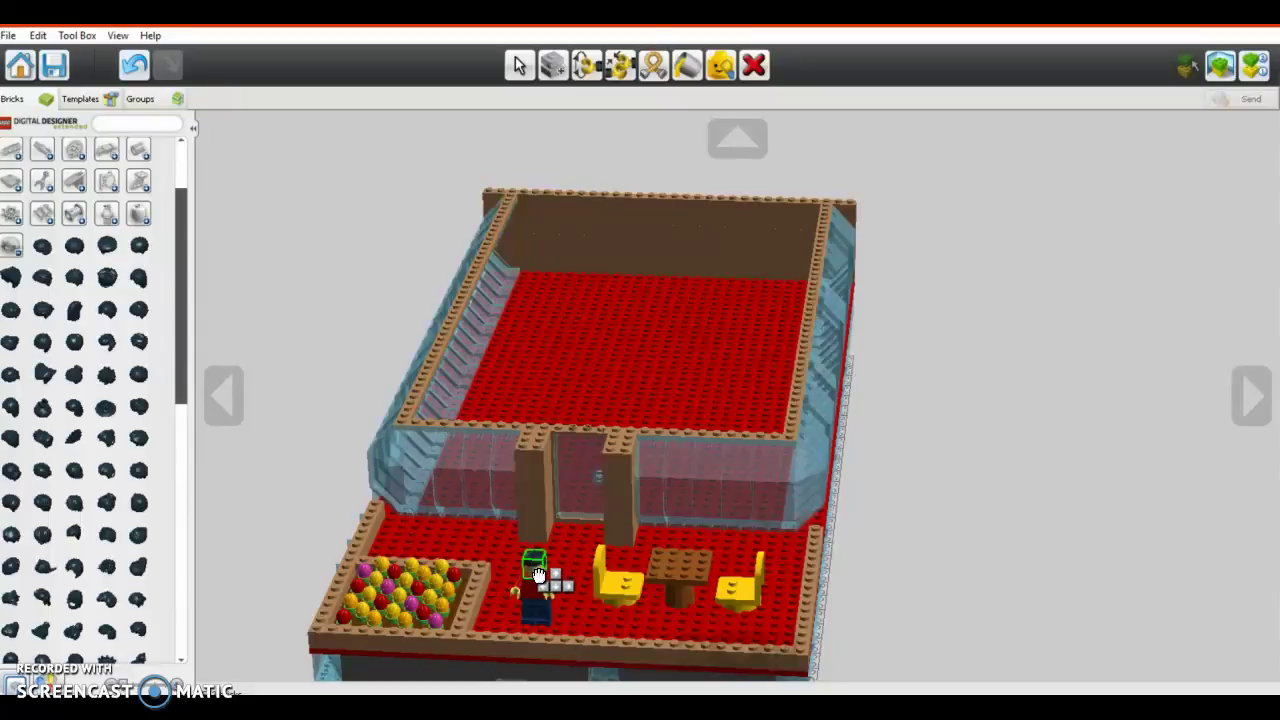
click(536, 566)
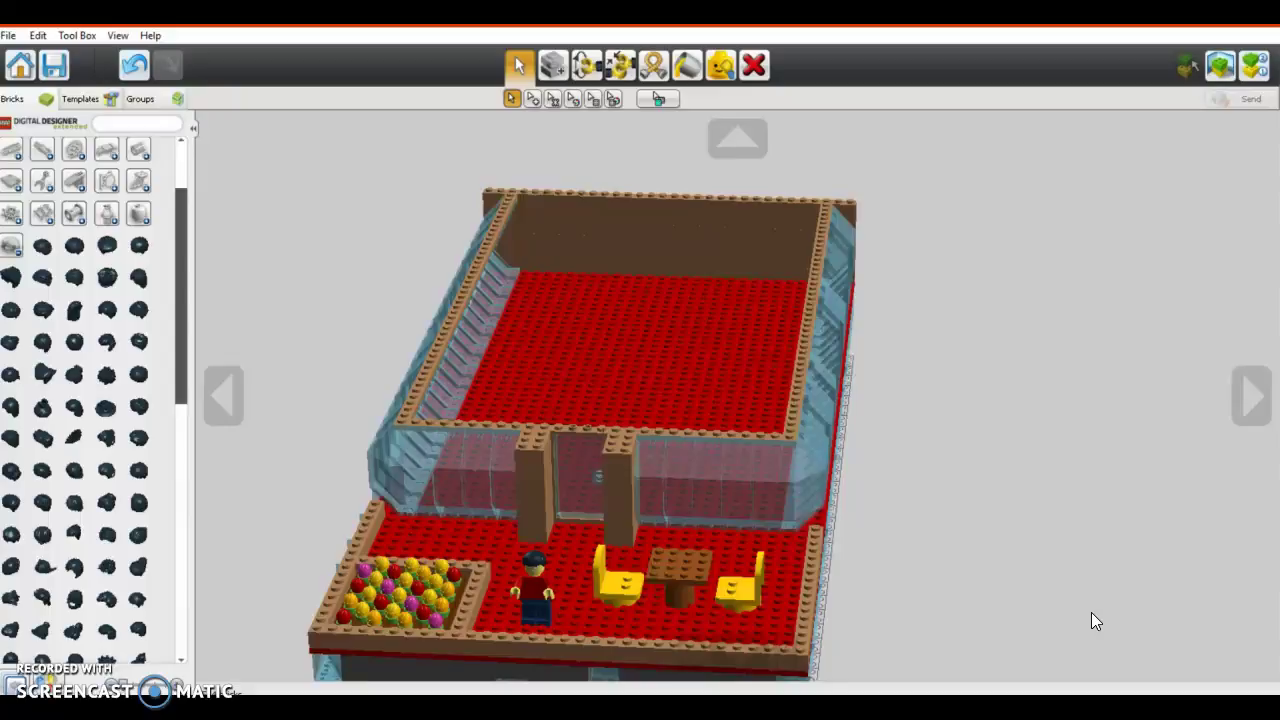
click(754, 65)
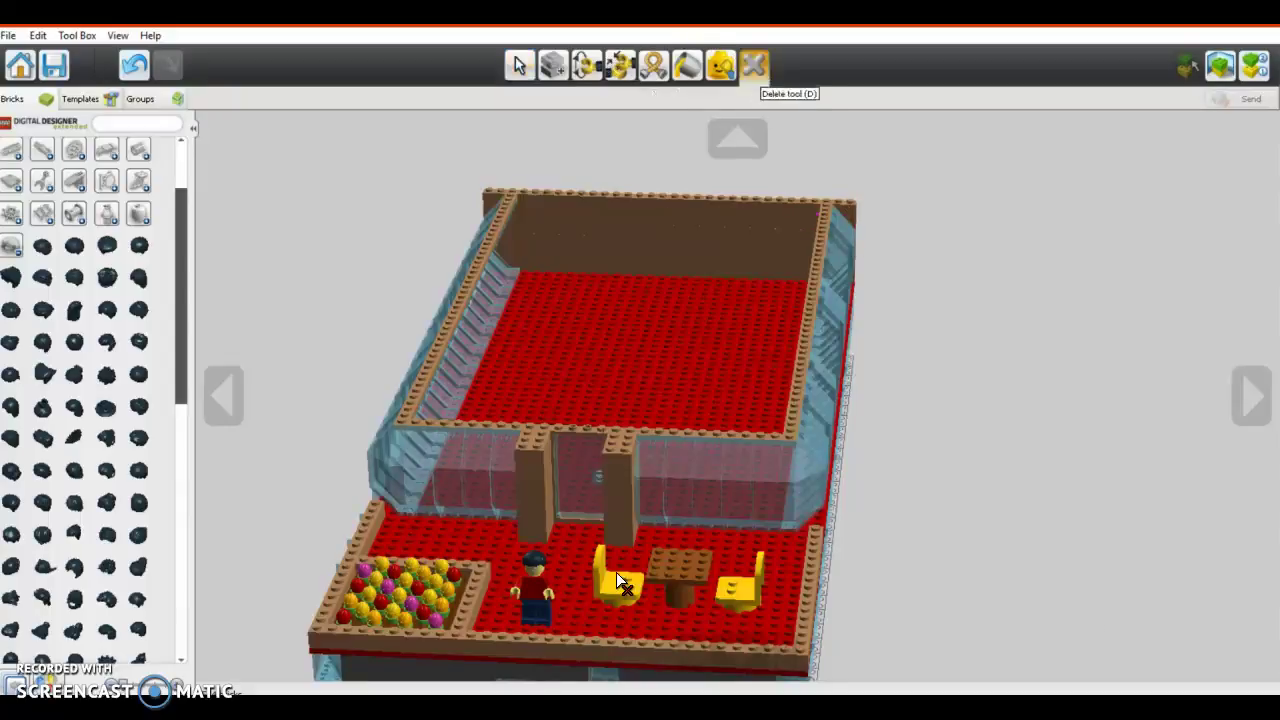
click(536, 562)
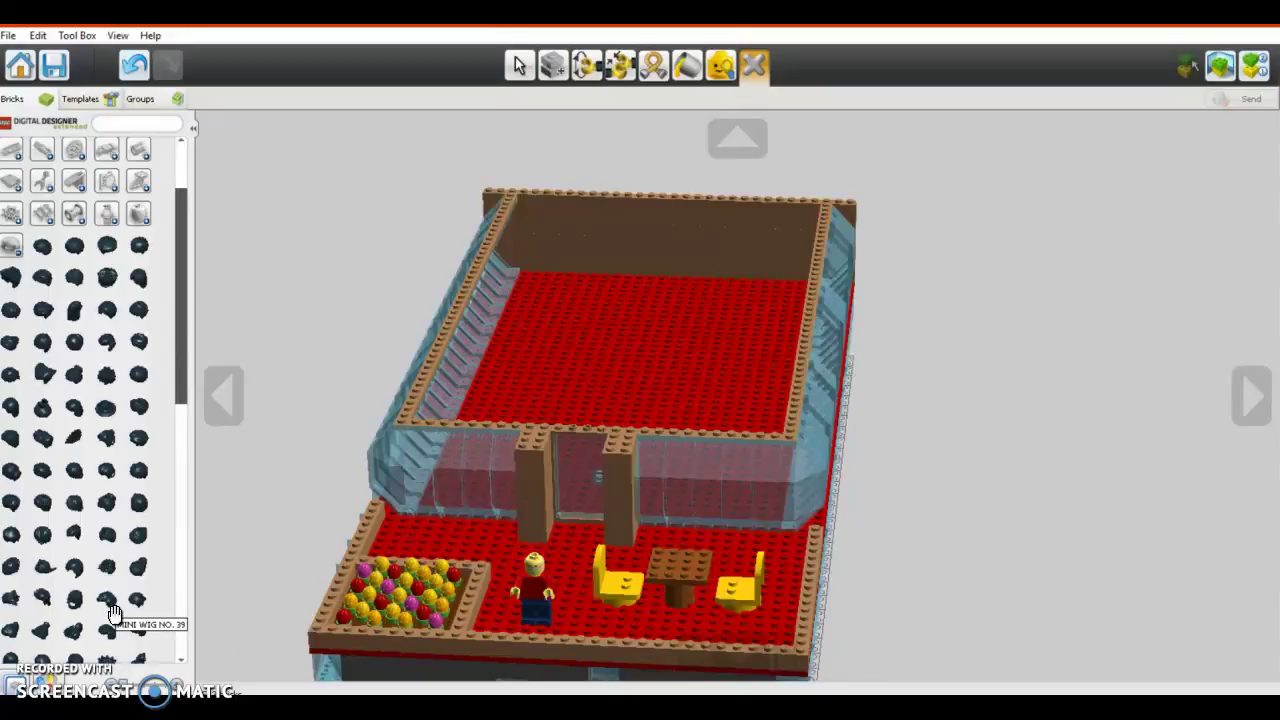
Look through the remaining black wigs for another hairpiece for the minifigure.
scroll(108, 600, down, 5)
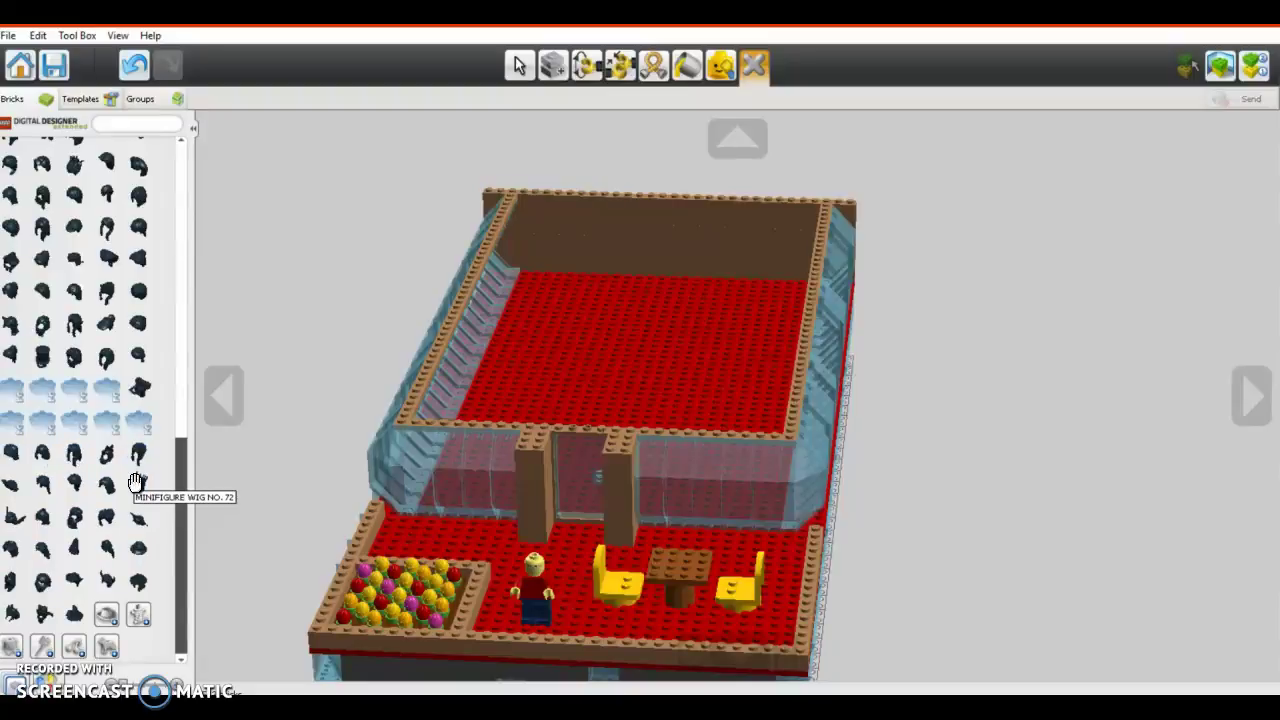
scroll(135, 483, up, 1)
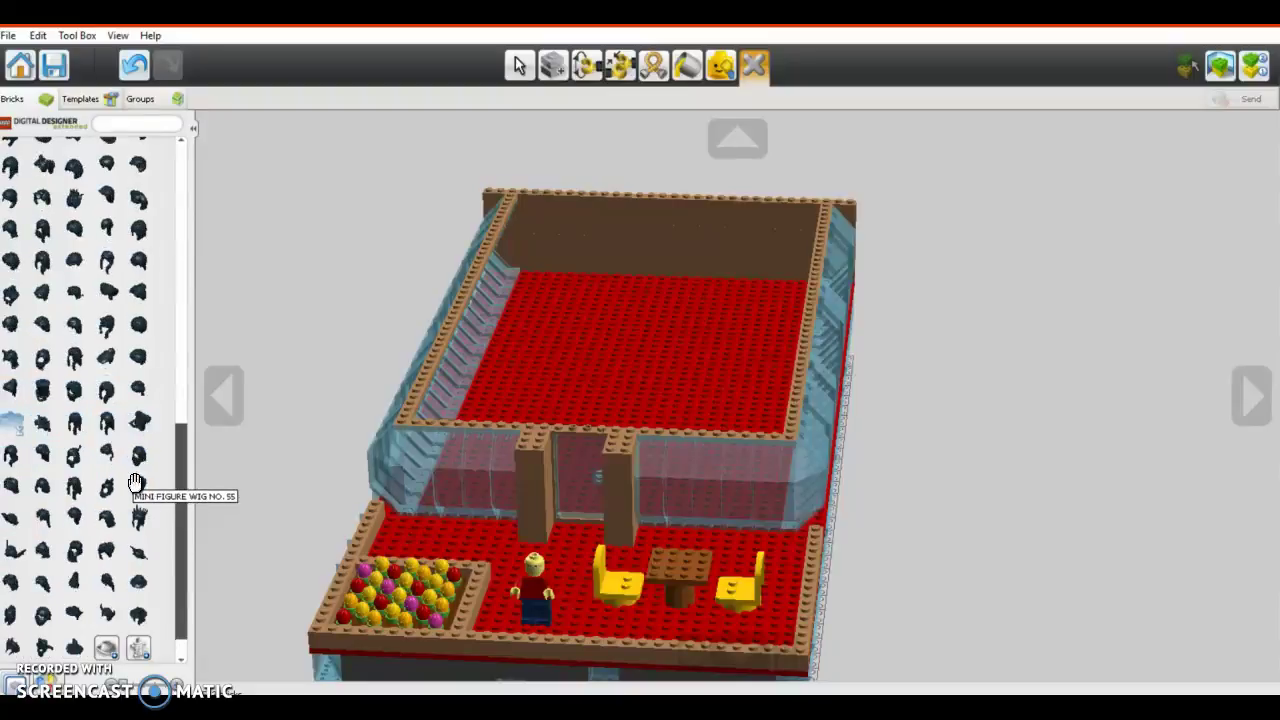
scroll(135, 483, up, 1)
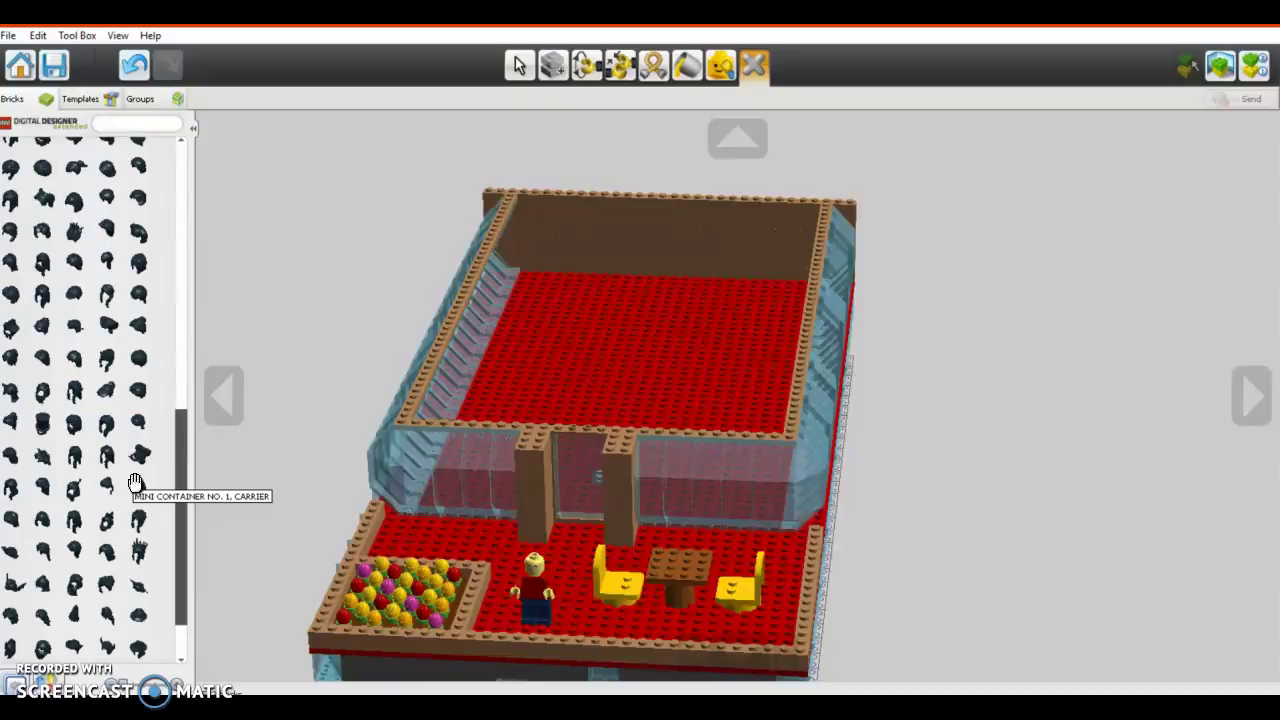